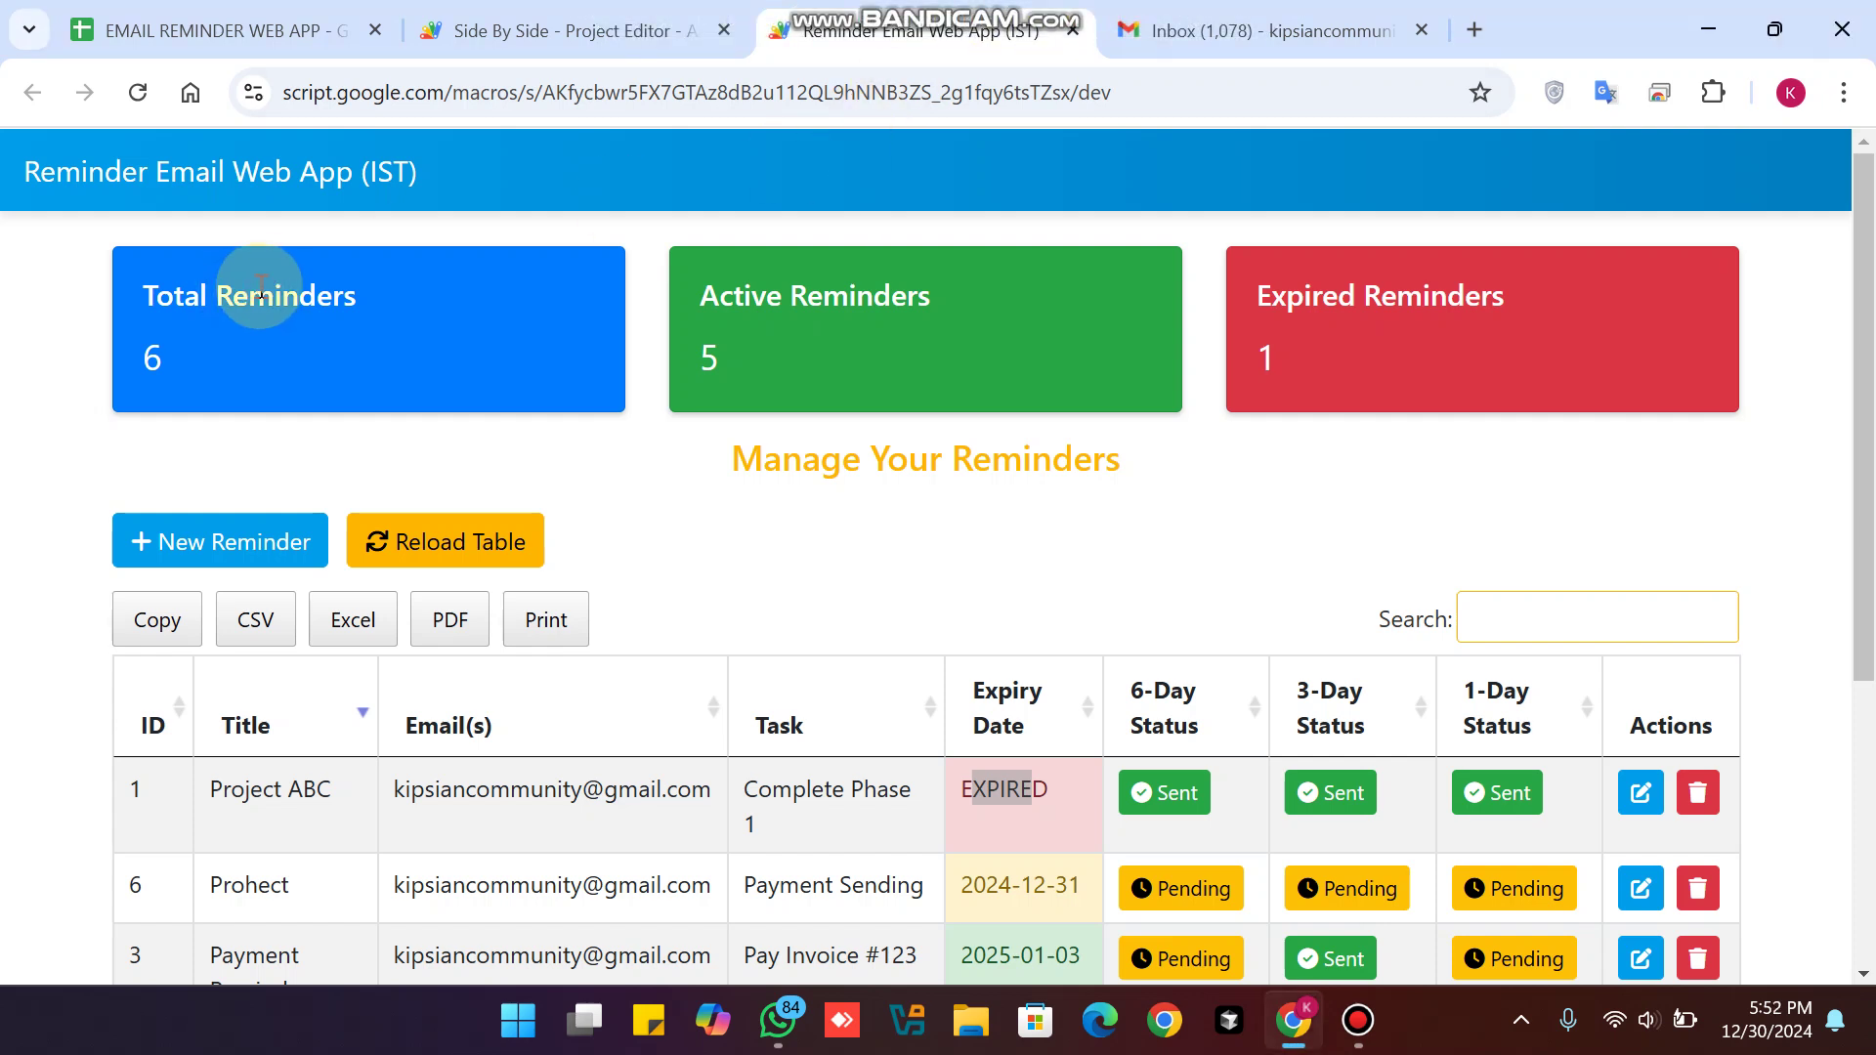
# Switch from the web app dashboard to the Gmail inbox of sent reminder emails.
pyautogui.moveTo(421, 174); pyautogui.dragTo(5, 179)
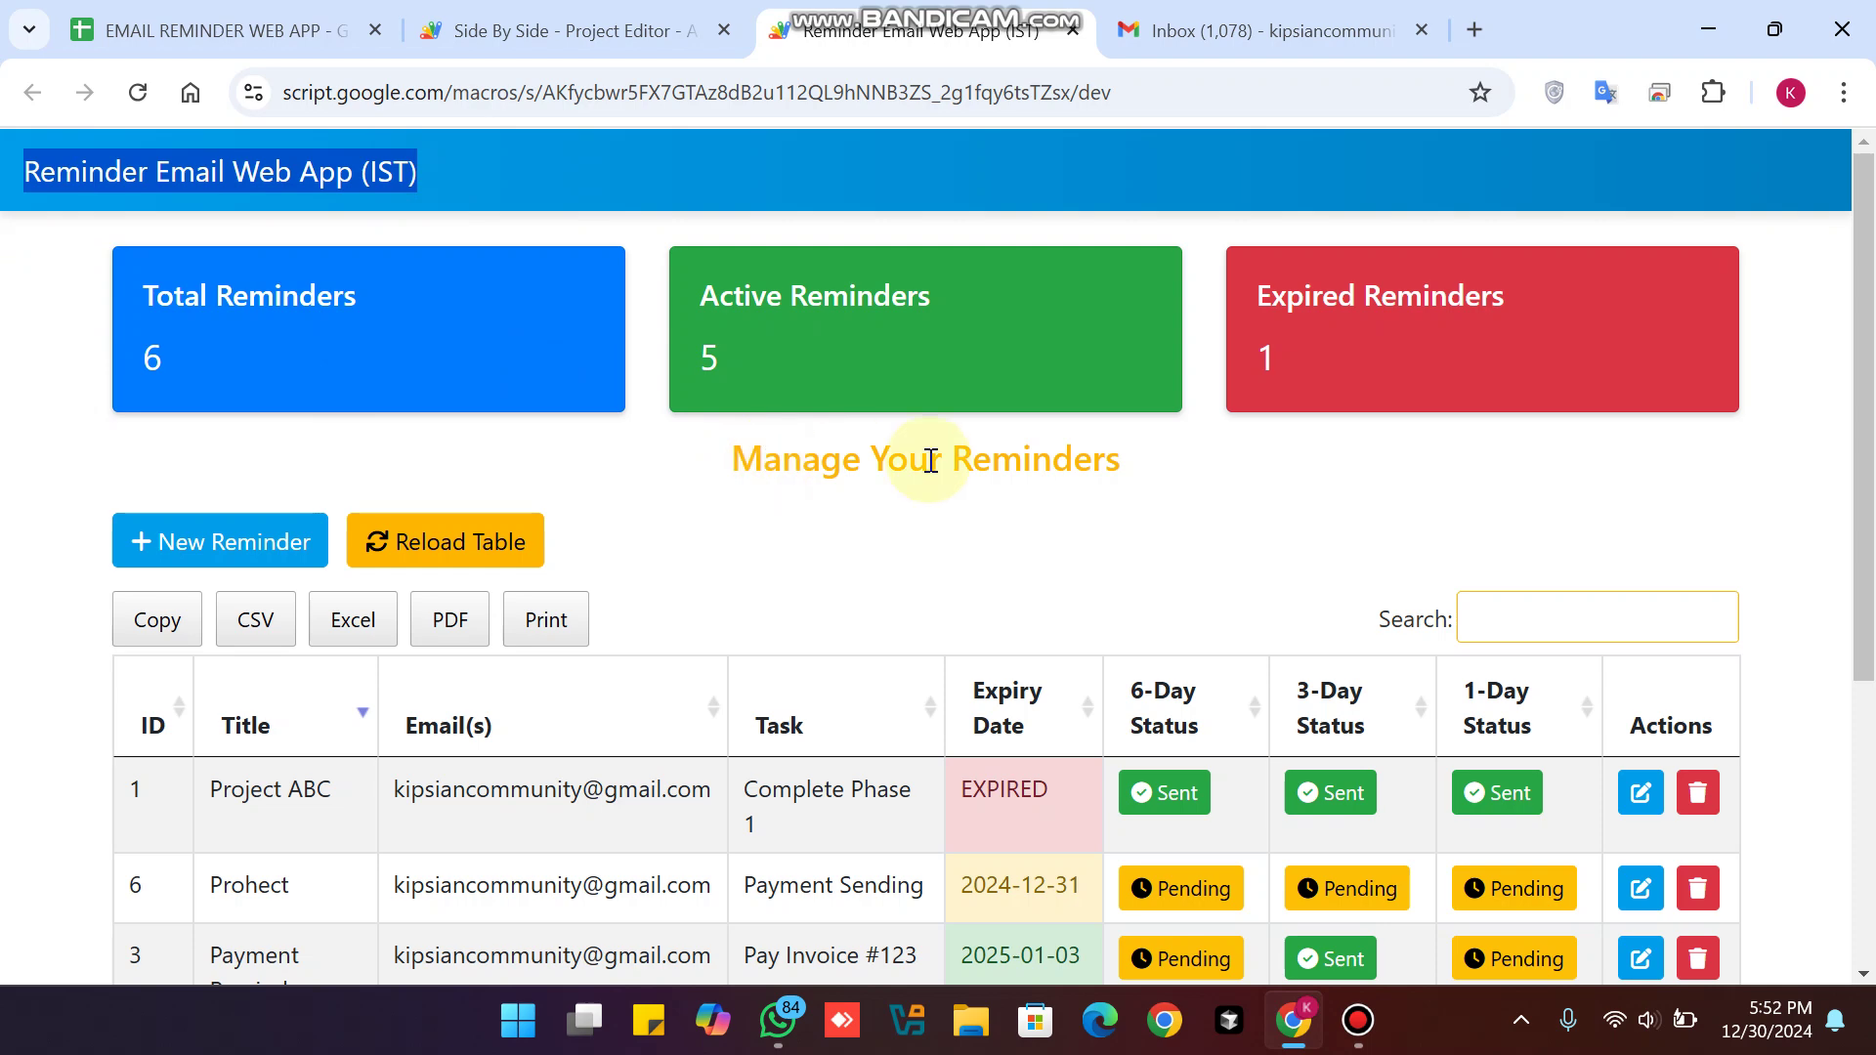
pyautogui.click(1200, 12)
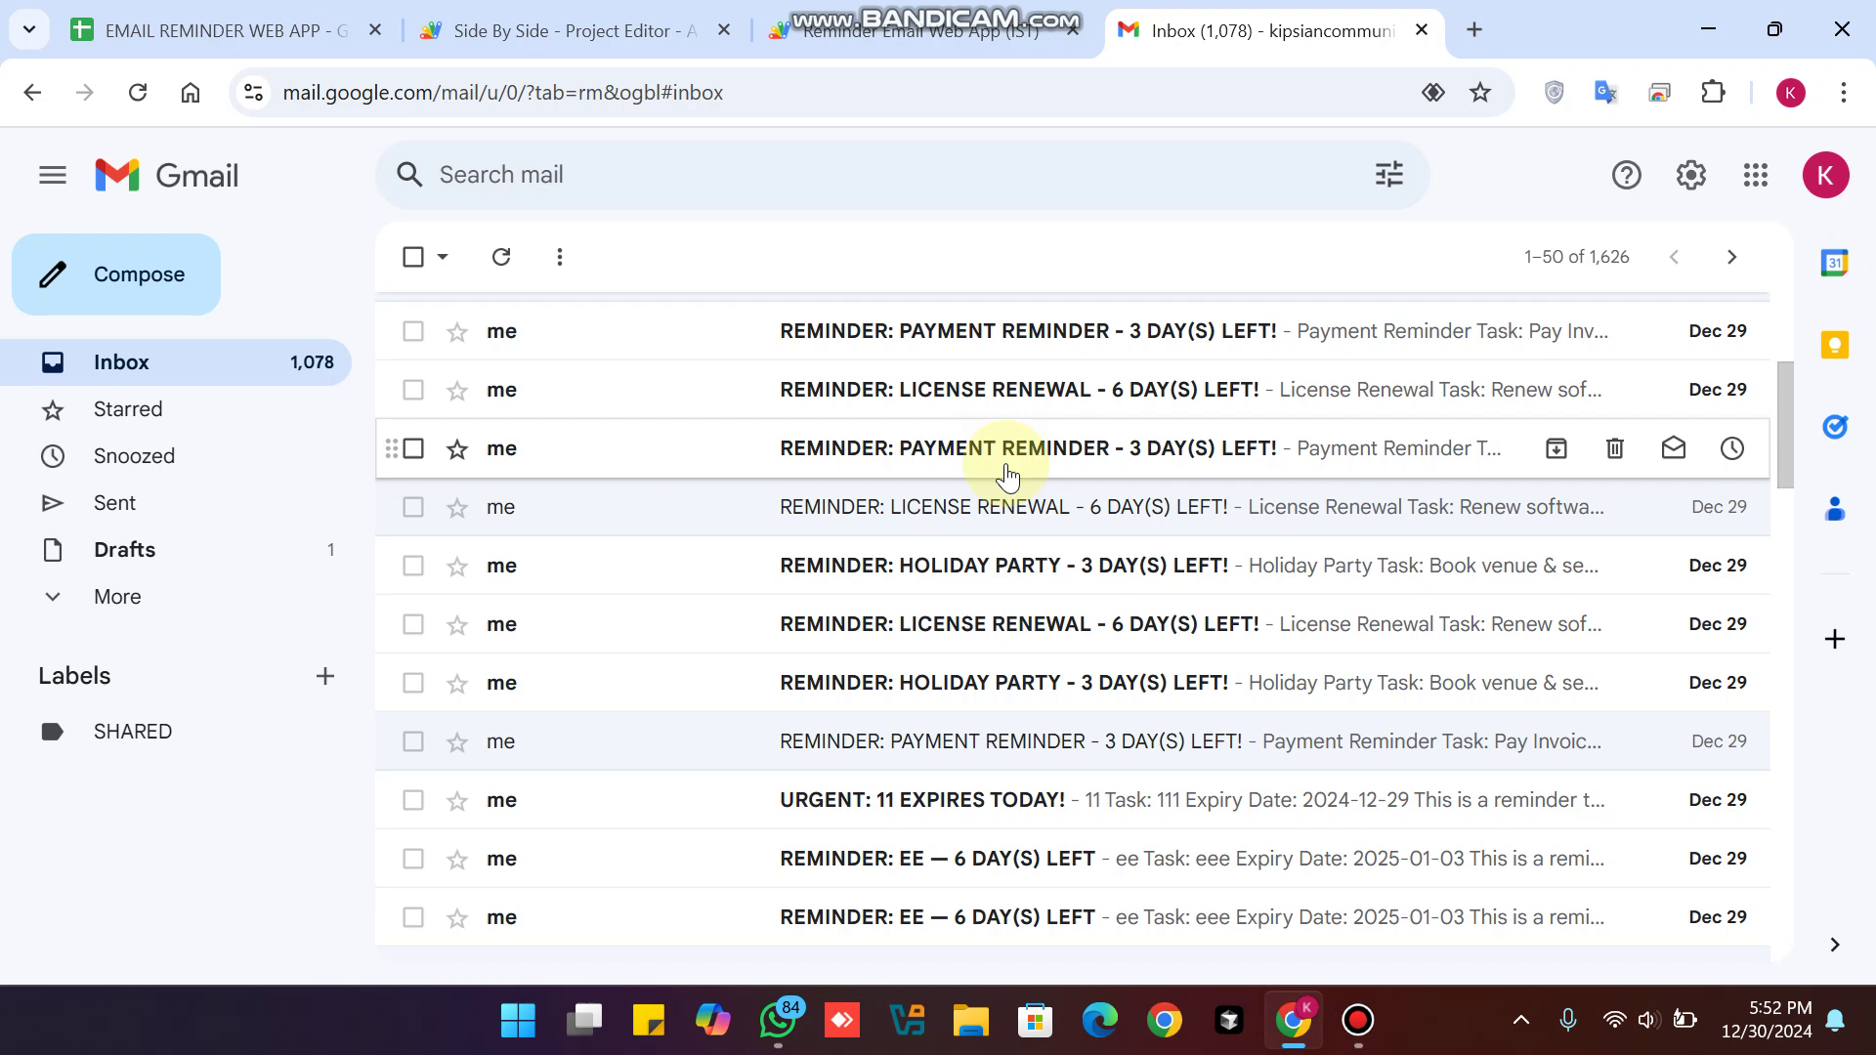
# Open the 3-day Payment Reminder email for Pay Invoice #123, expiring 2025-01-01.
pyautogui.moveTo(1007, 477); pyautogui.dragTo(980, 424)
pyautogui.click(982, 430)
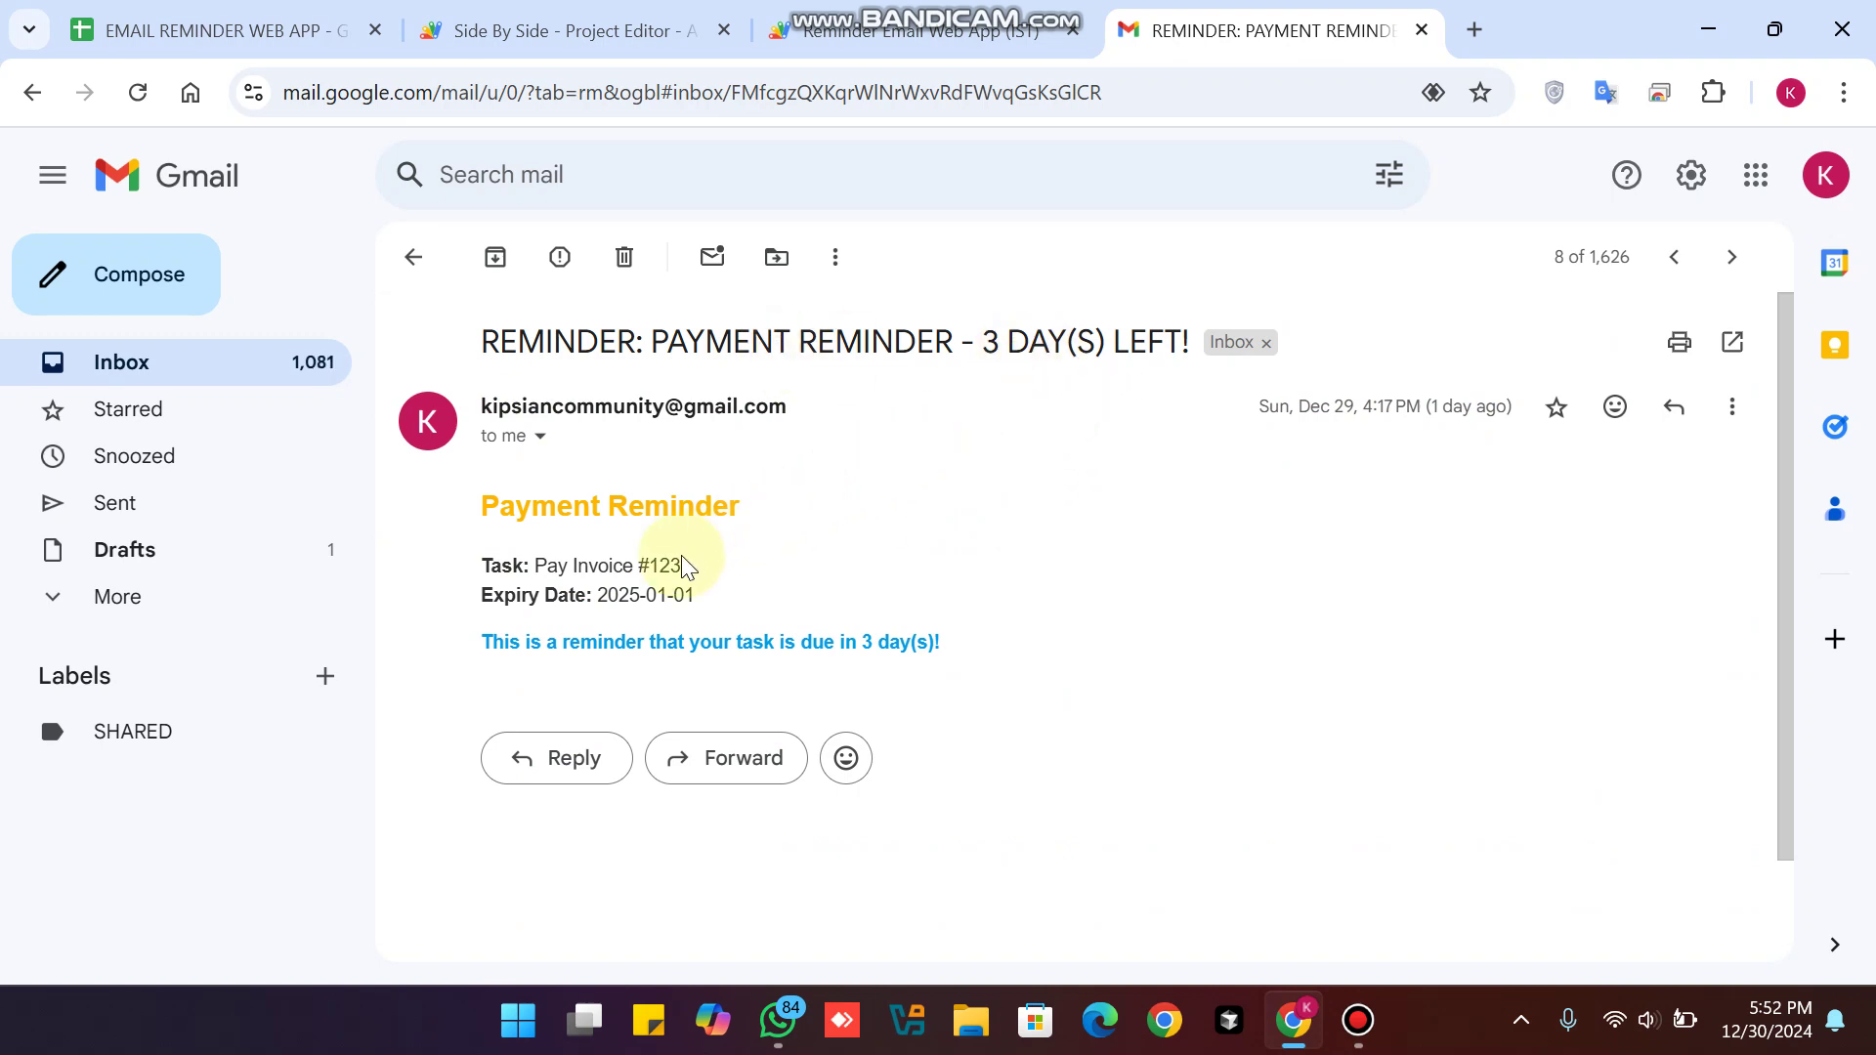
pyautogui.moveTo(479, 559); pyautogui.dragTo(512, 618)
pyautogui.click(506, 620)
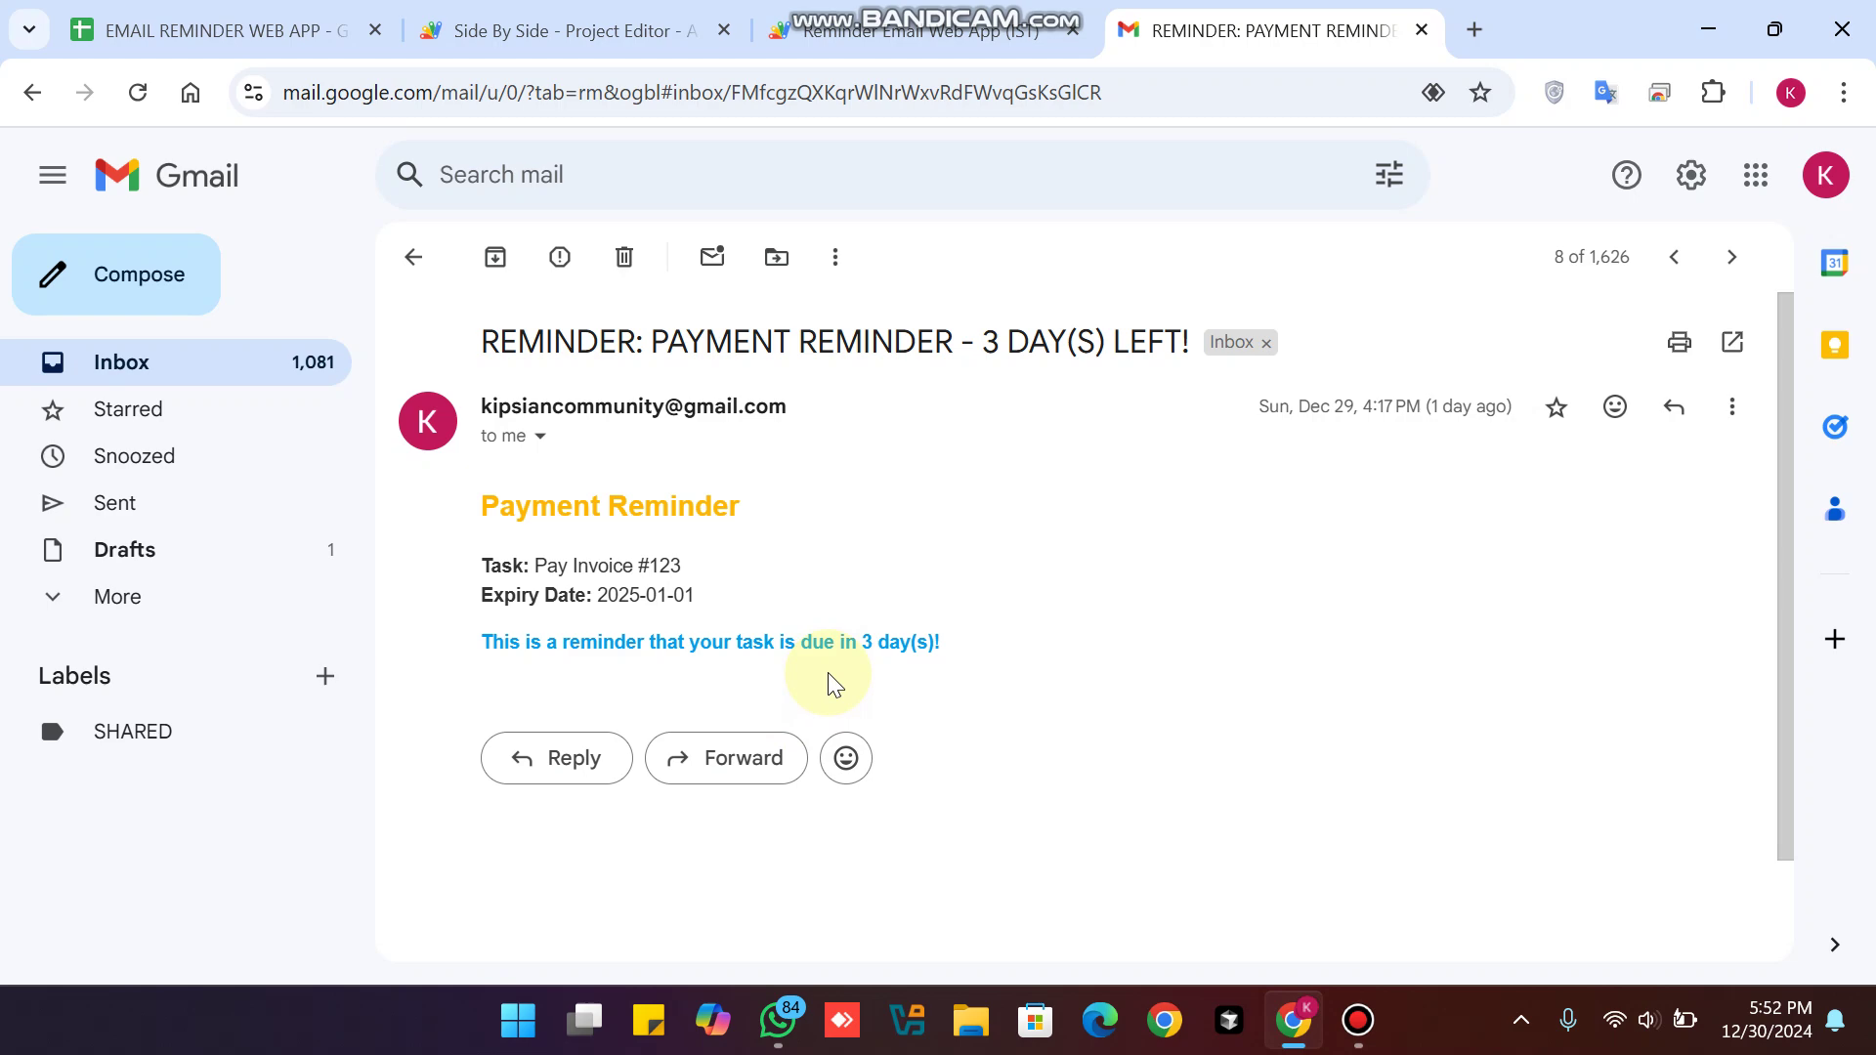
pyautogui.click(571, 17)
pyautogui.click(908, 30)
pyautogui.scroll(-2, 453, 649)
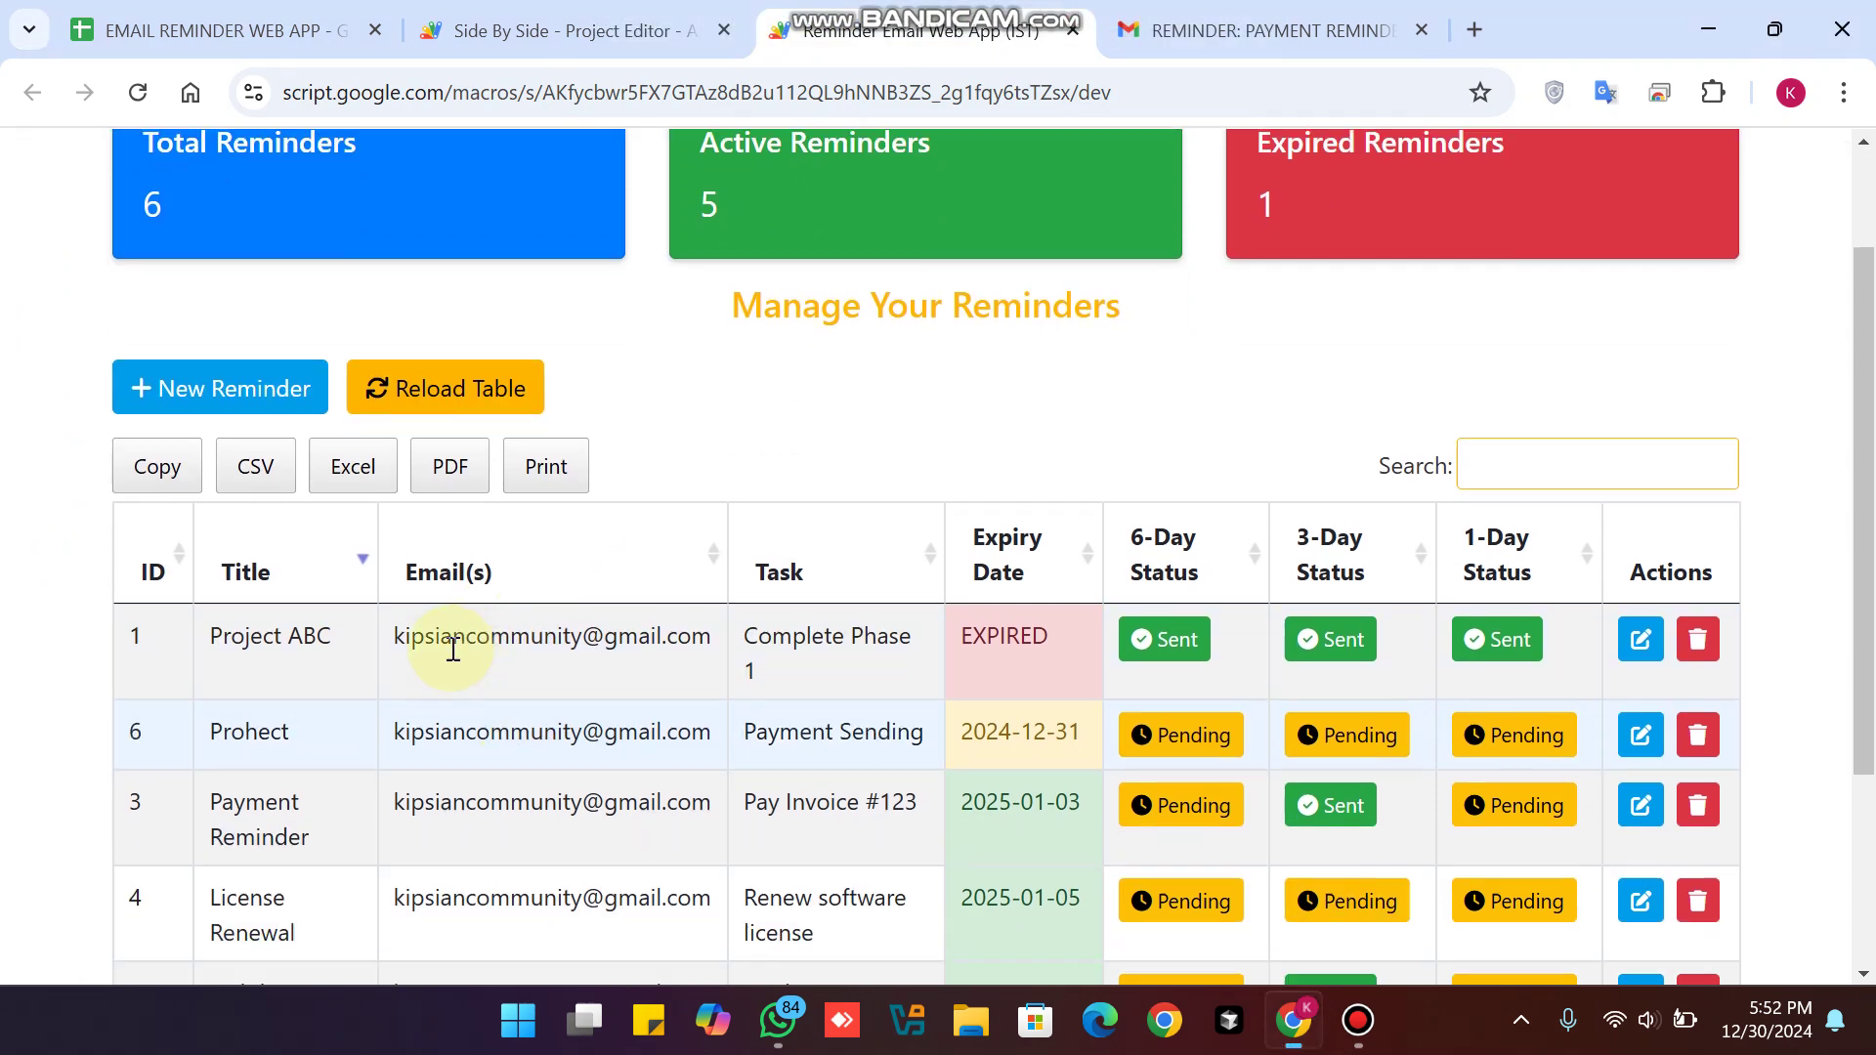
pyautogui.scroll(-2, 453, 648)
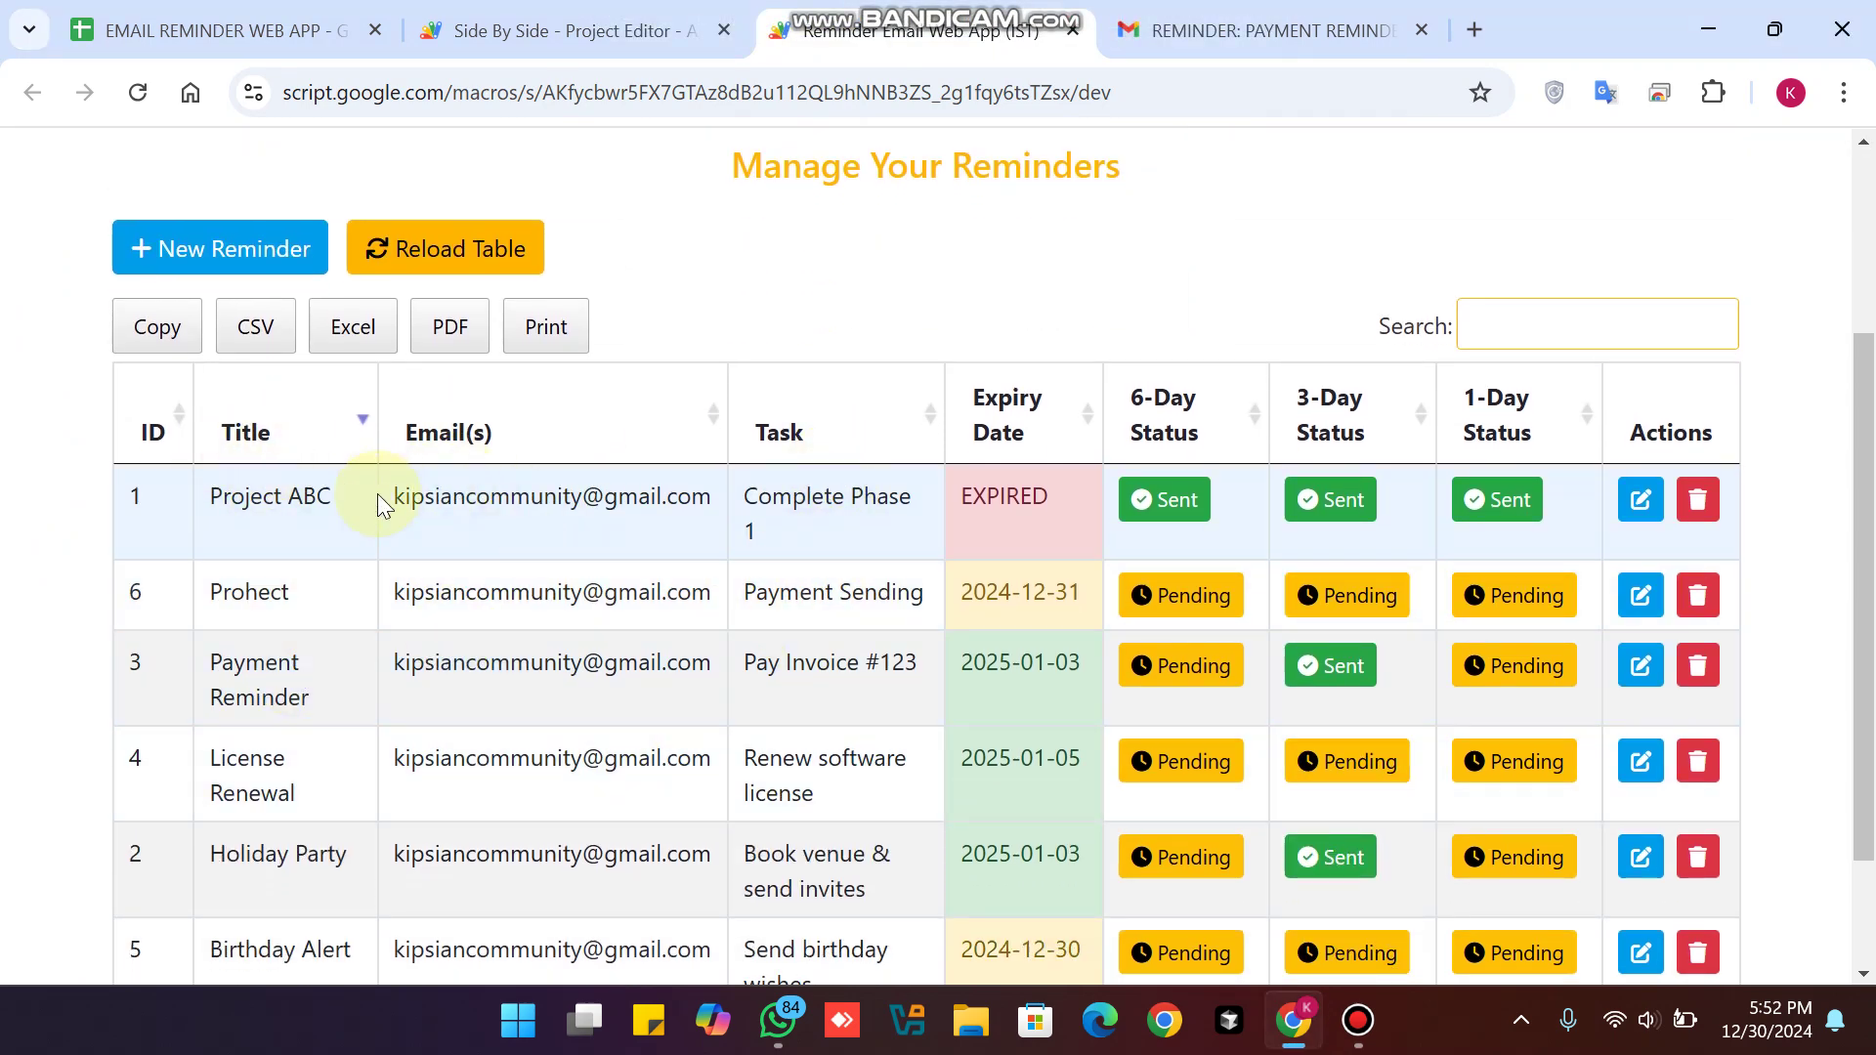
pyautogui.scroll(-2, 314, 659)
pyautogui.moveTo(318, 540); pyautogui.dragTo(218, 495)
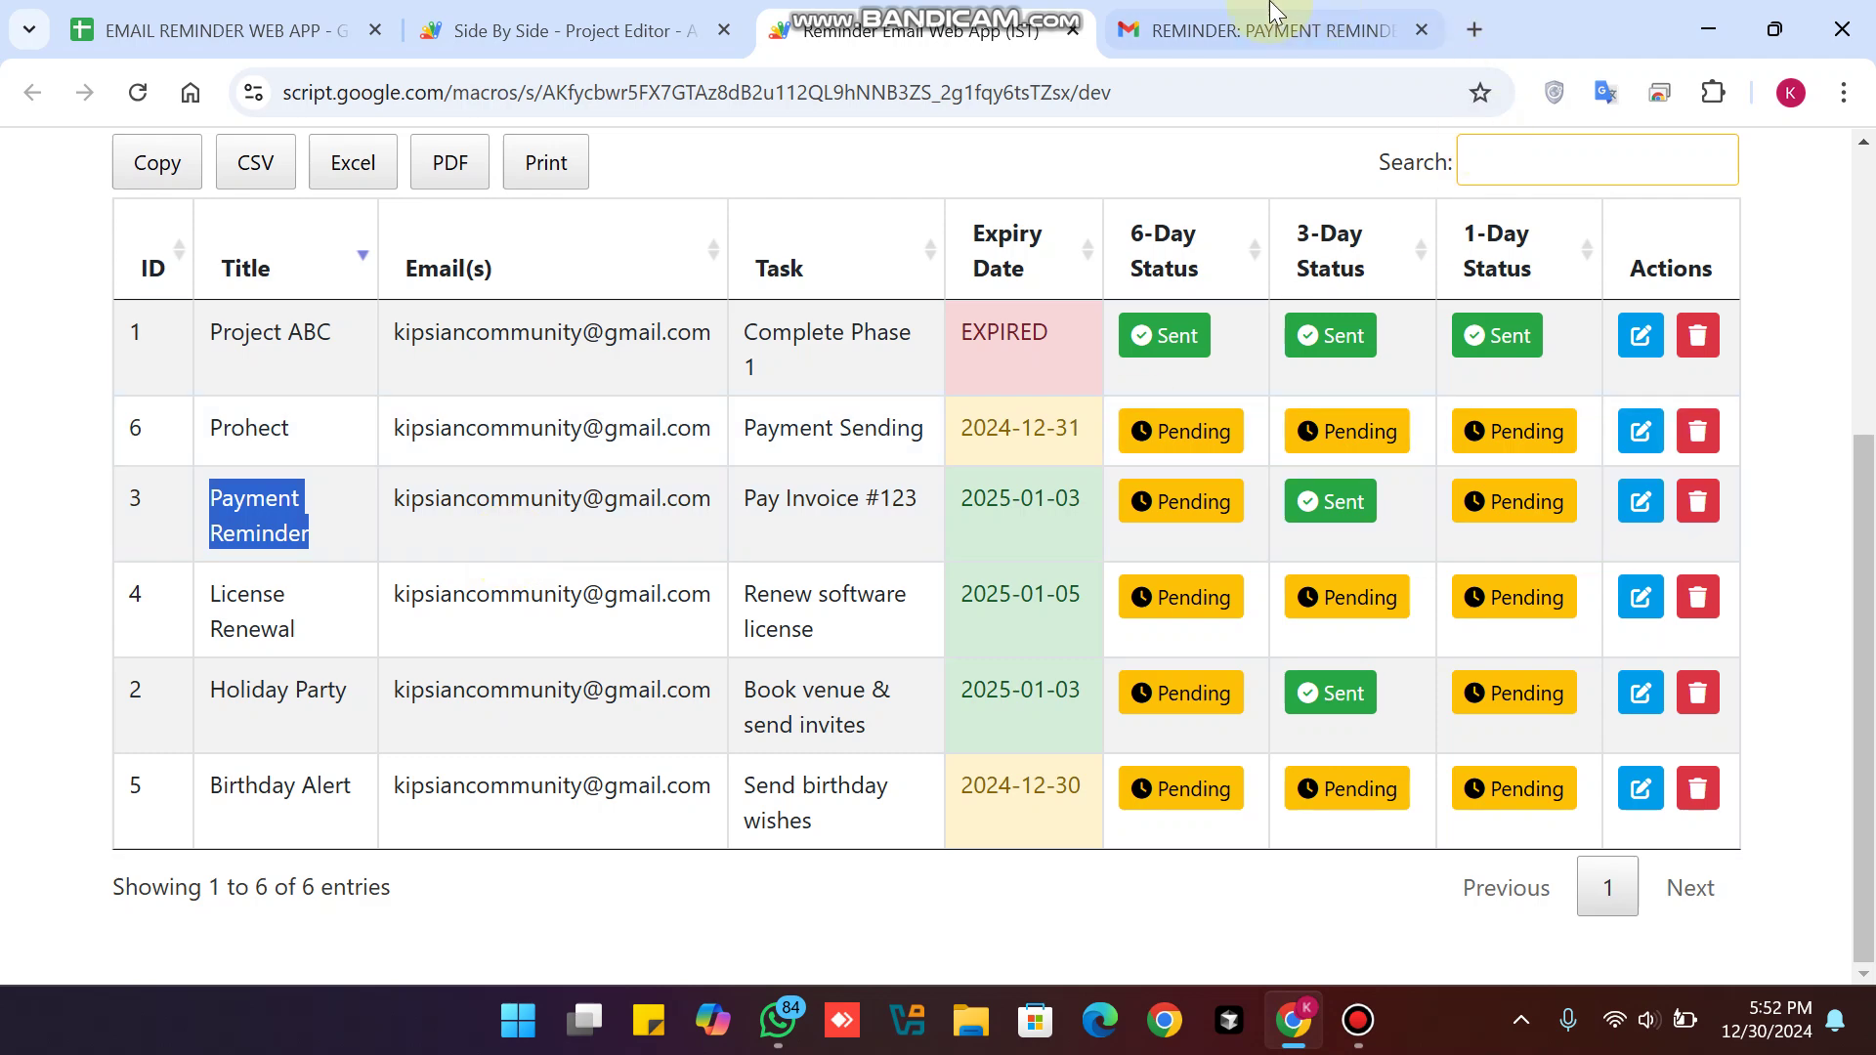
pyautogui.click(1260, 30)
pyautogui.moveTo(479, 341); pyautogui.dragTo(1205, 369)
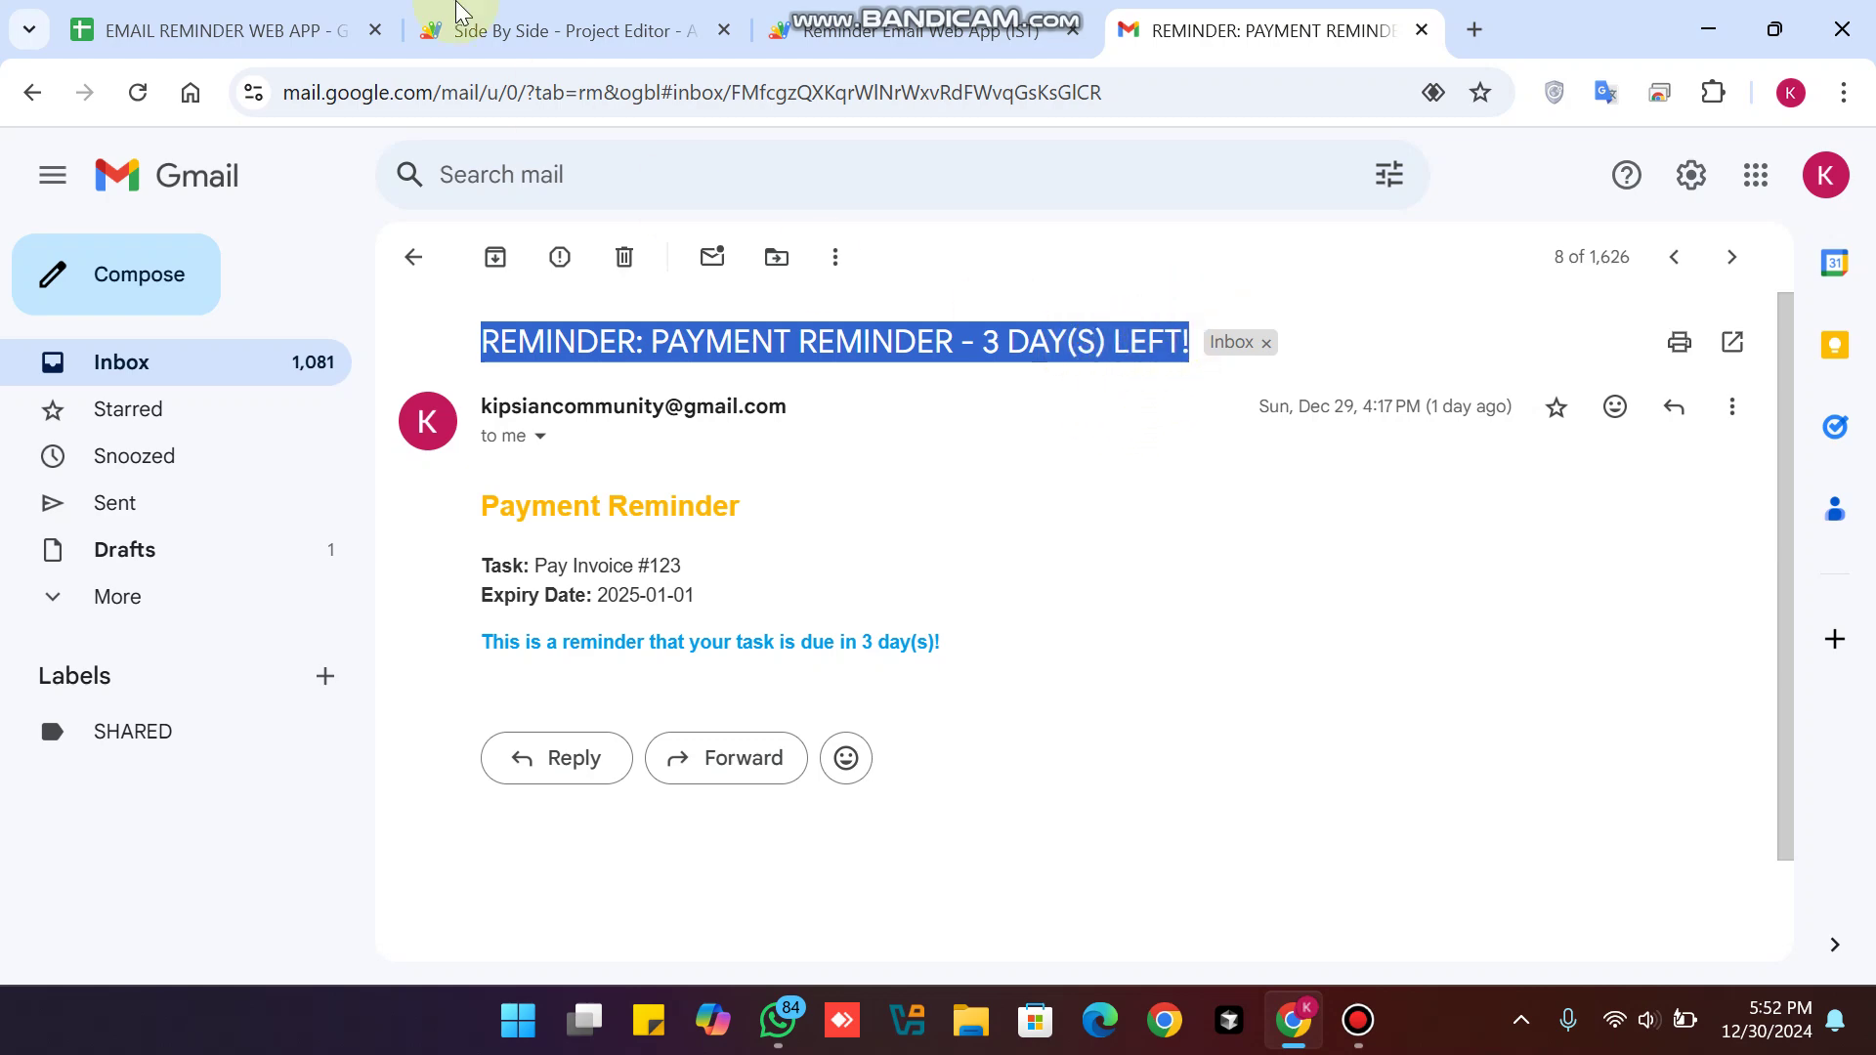
# Go back through the spreadsheet to the web app's table of six reminders.
pyautogui.click(298, 14)
pyautogui.click(767, 14)
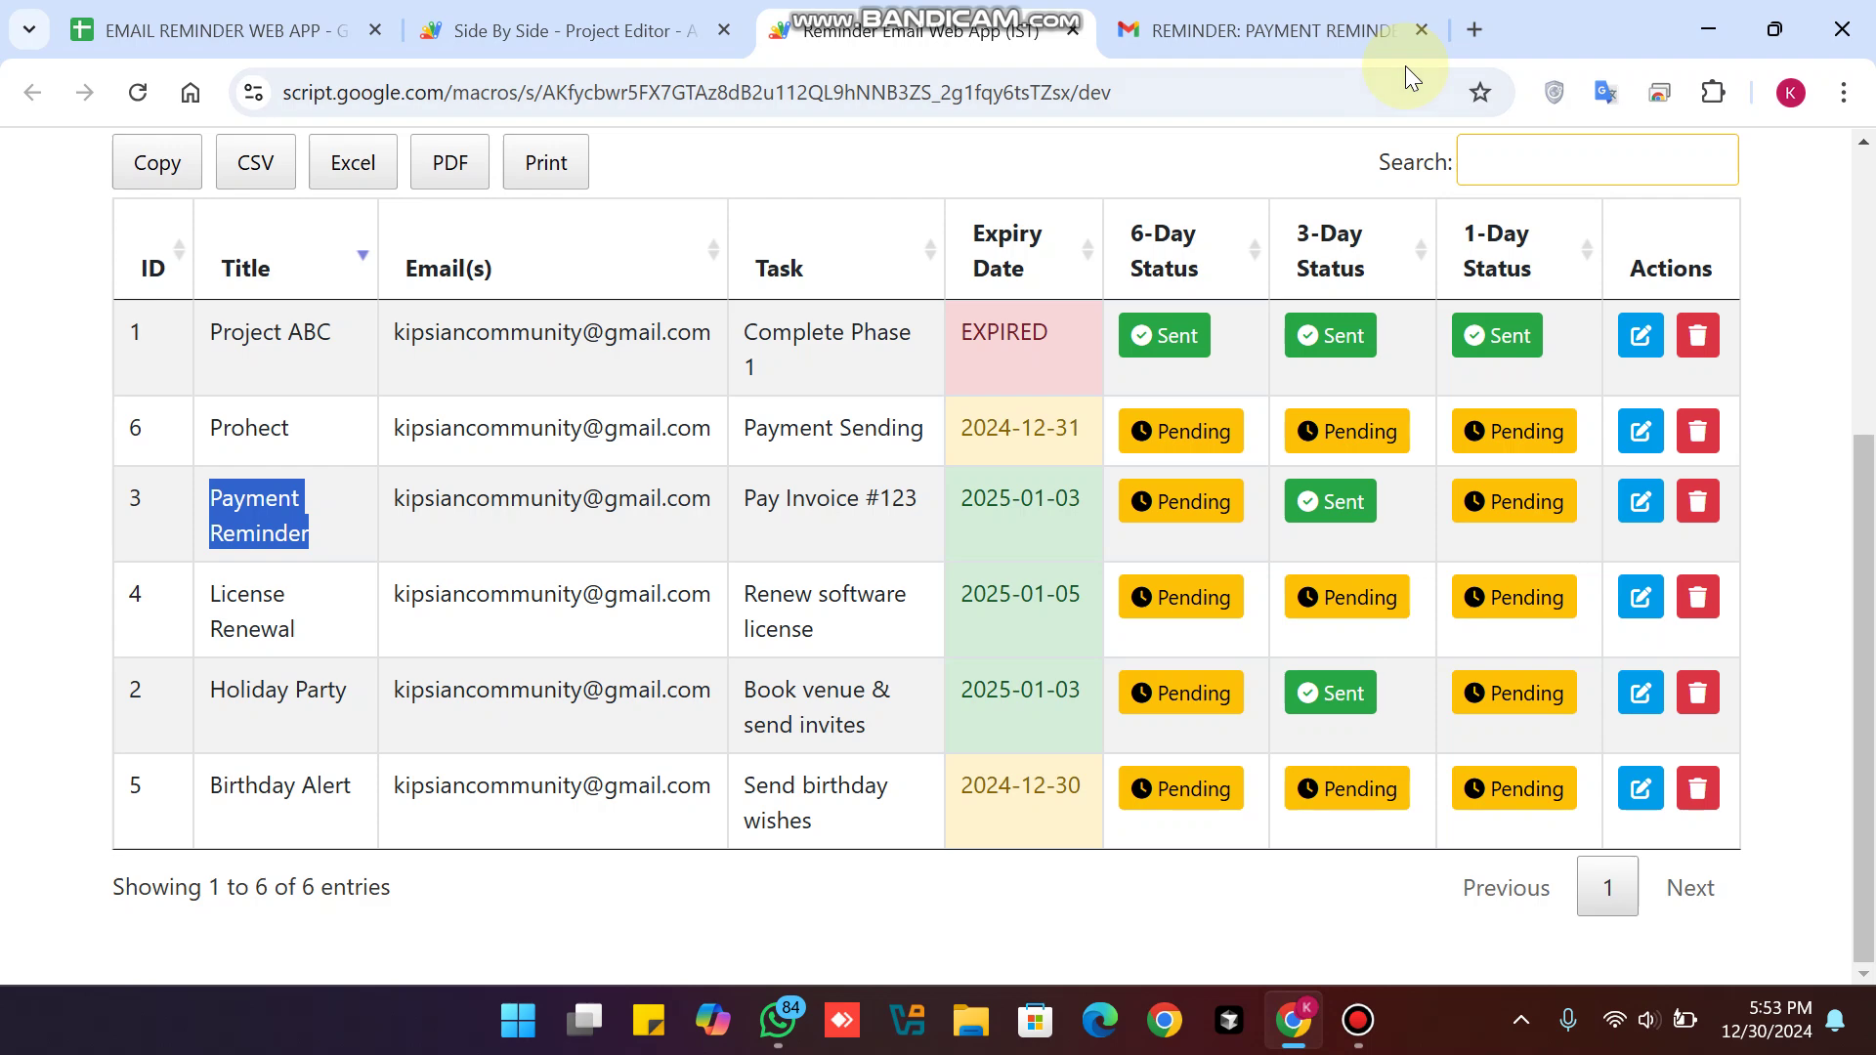
pyautogui.click(1640, 337)
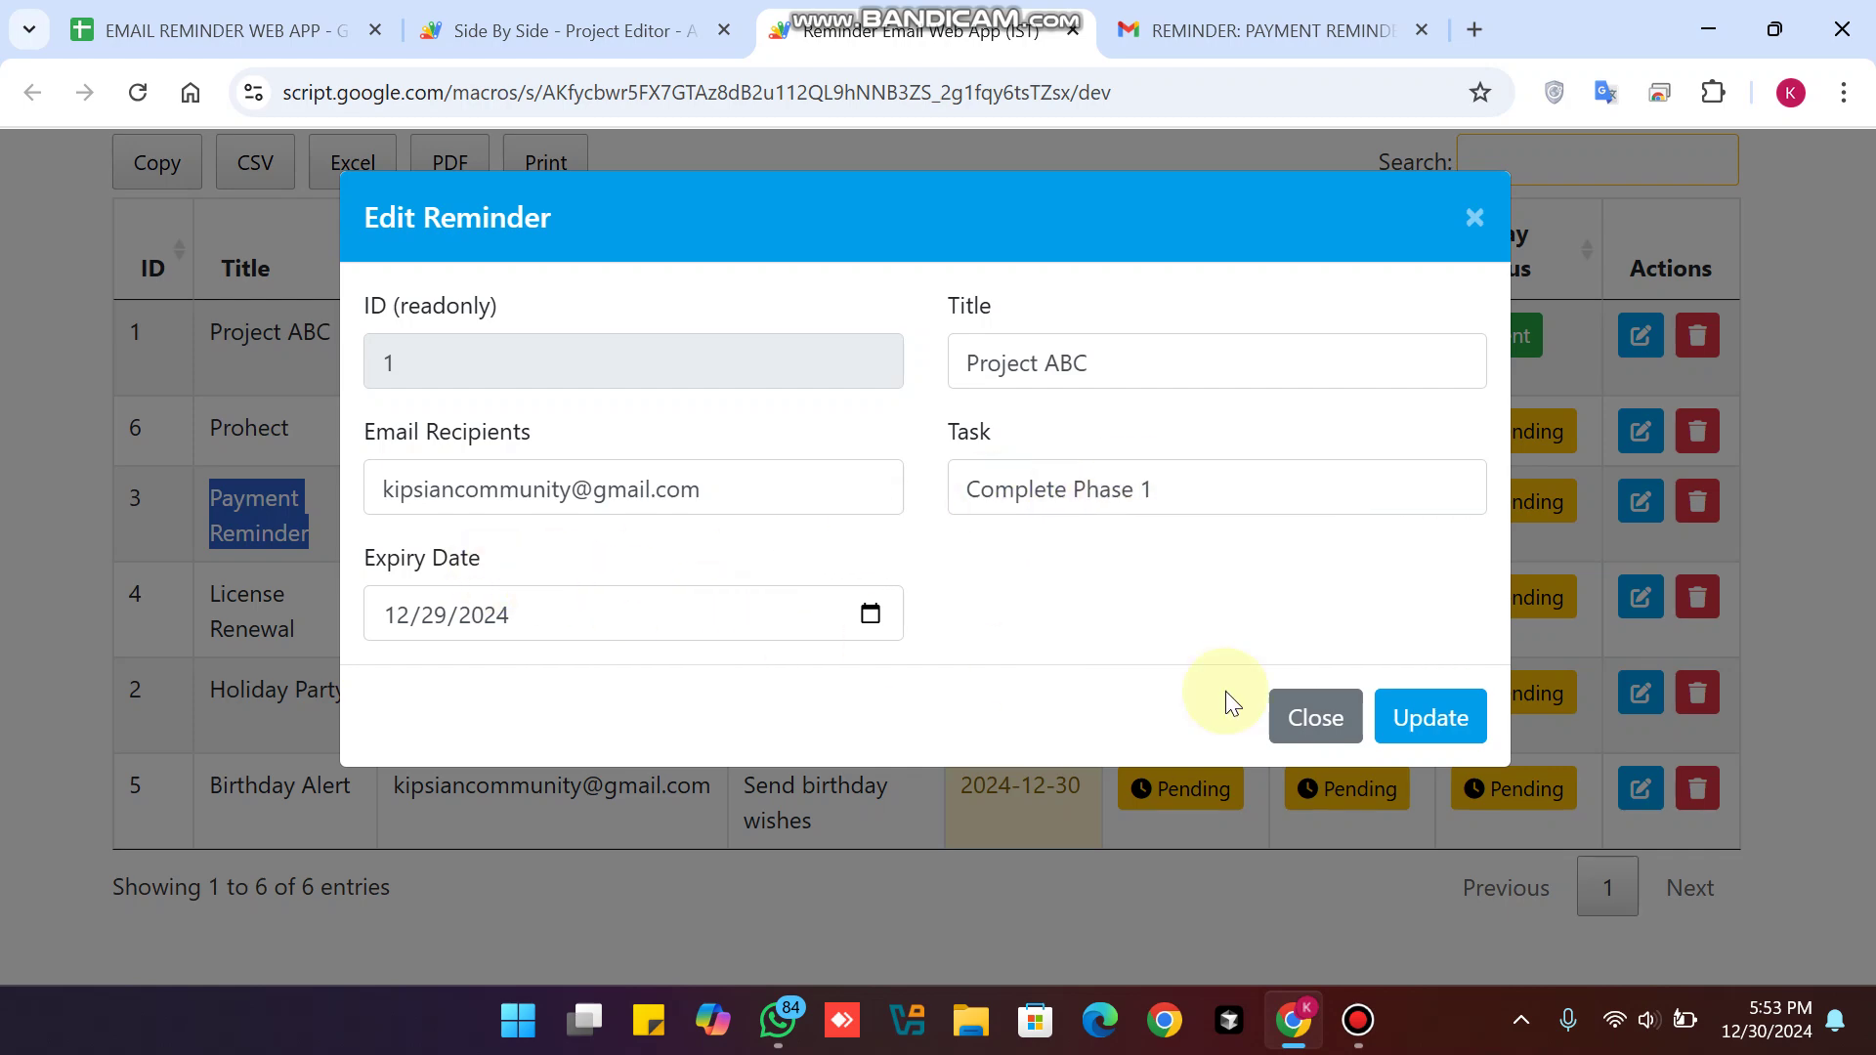
pyautogui.click(1316, 717)
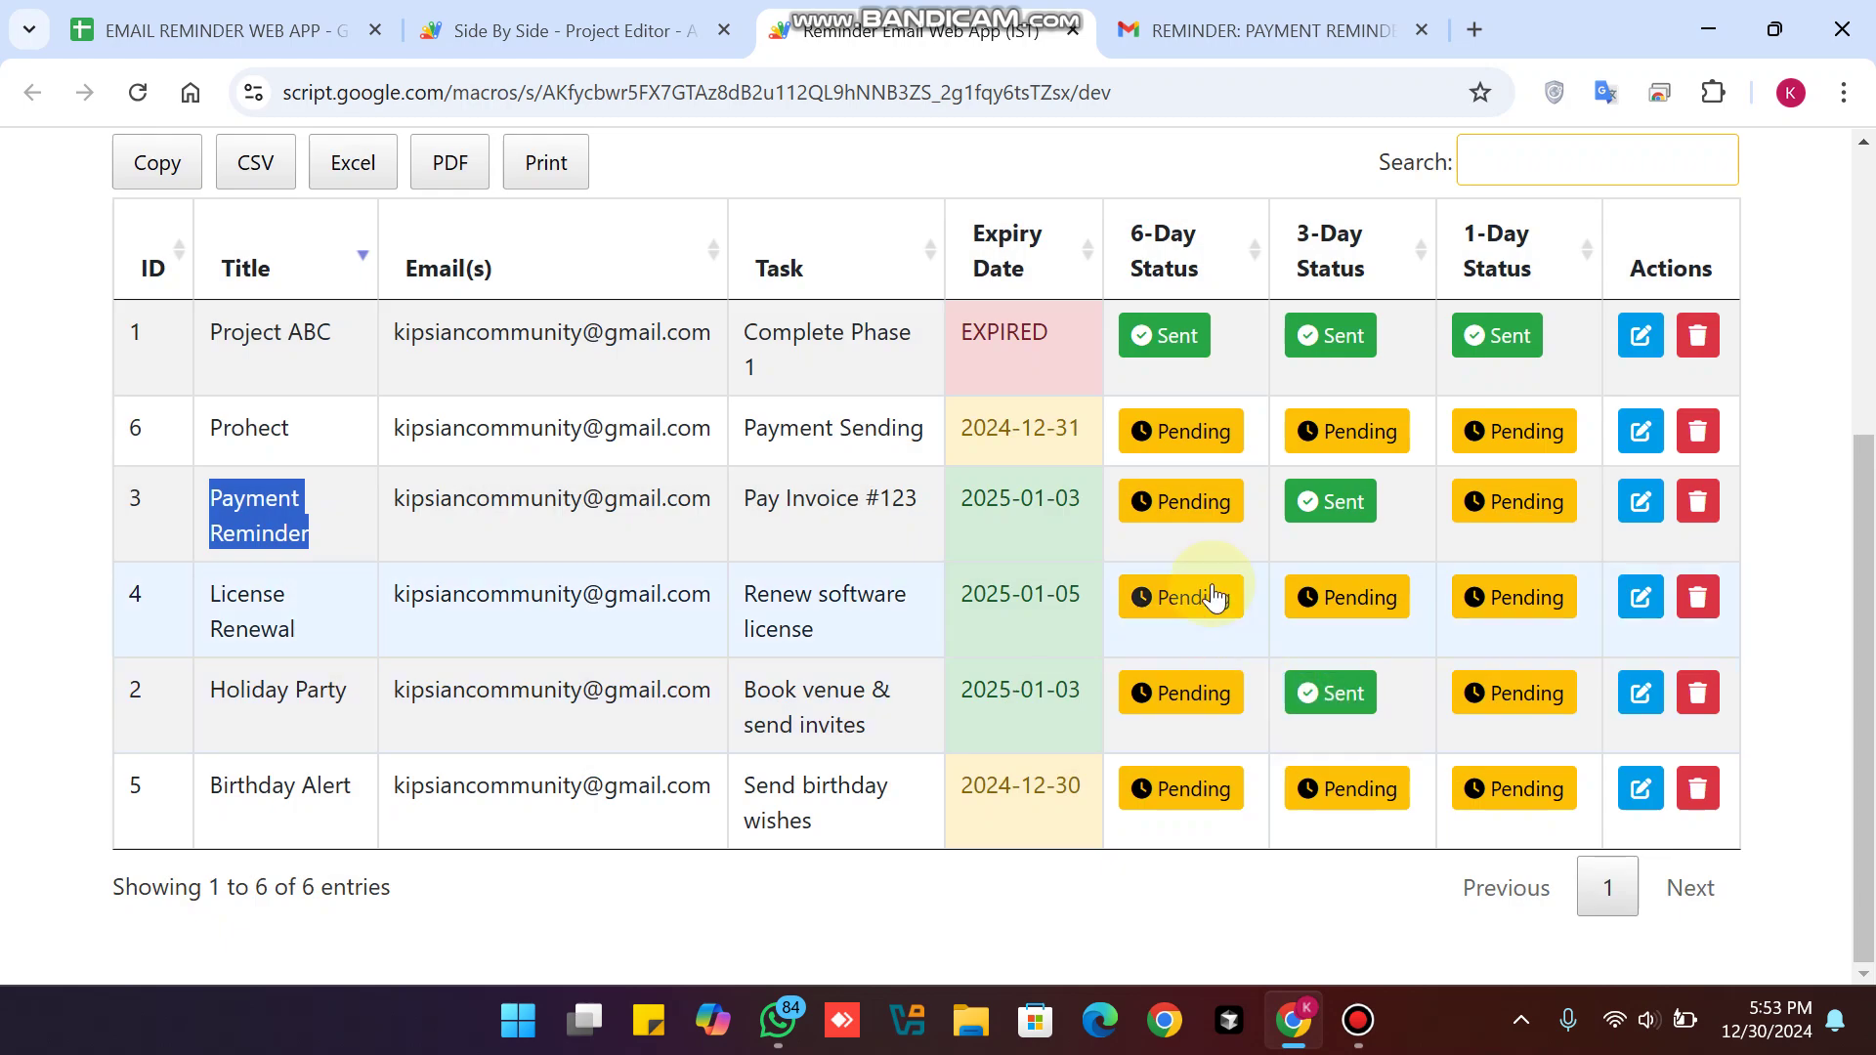
pyautogui.scroll(5, 1215, 594)
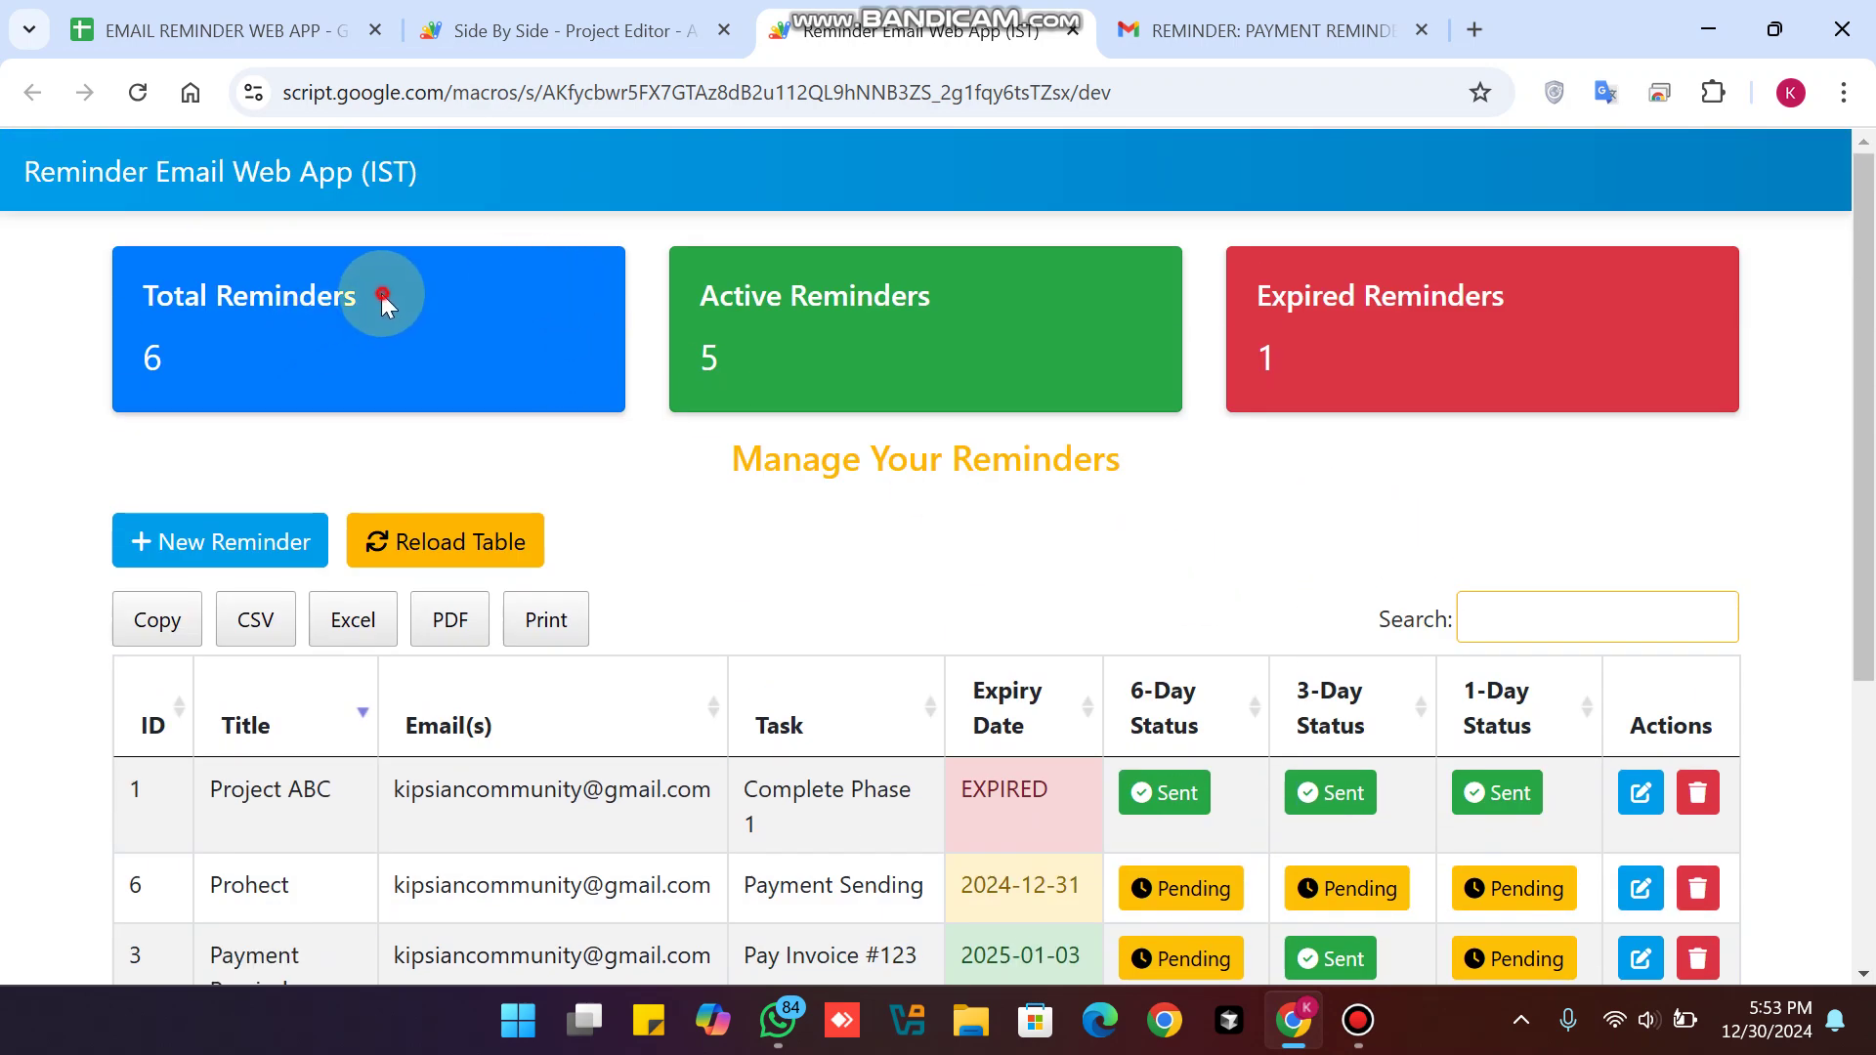
pyautogui.moveTo(381, 293); pyautogui.dragTo(92, 286)
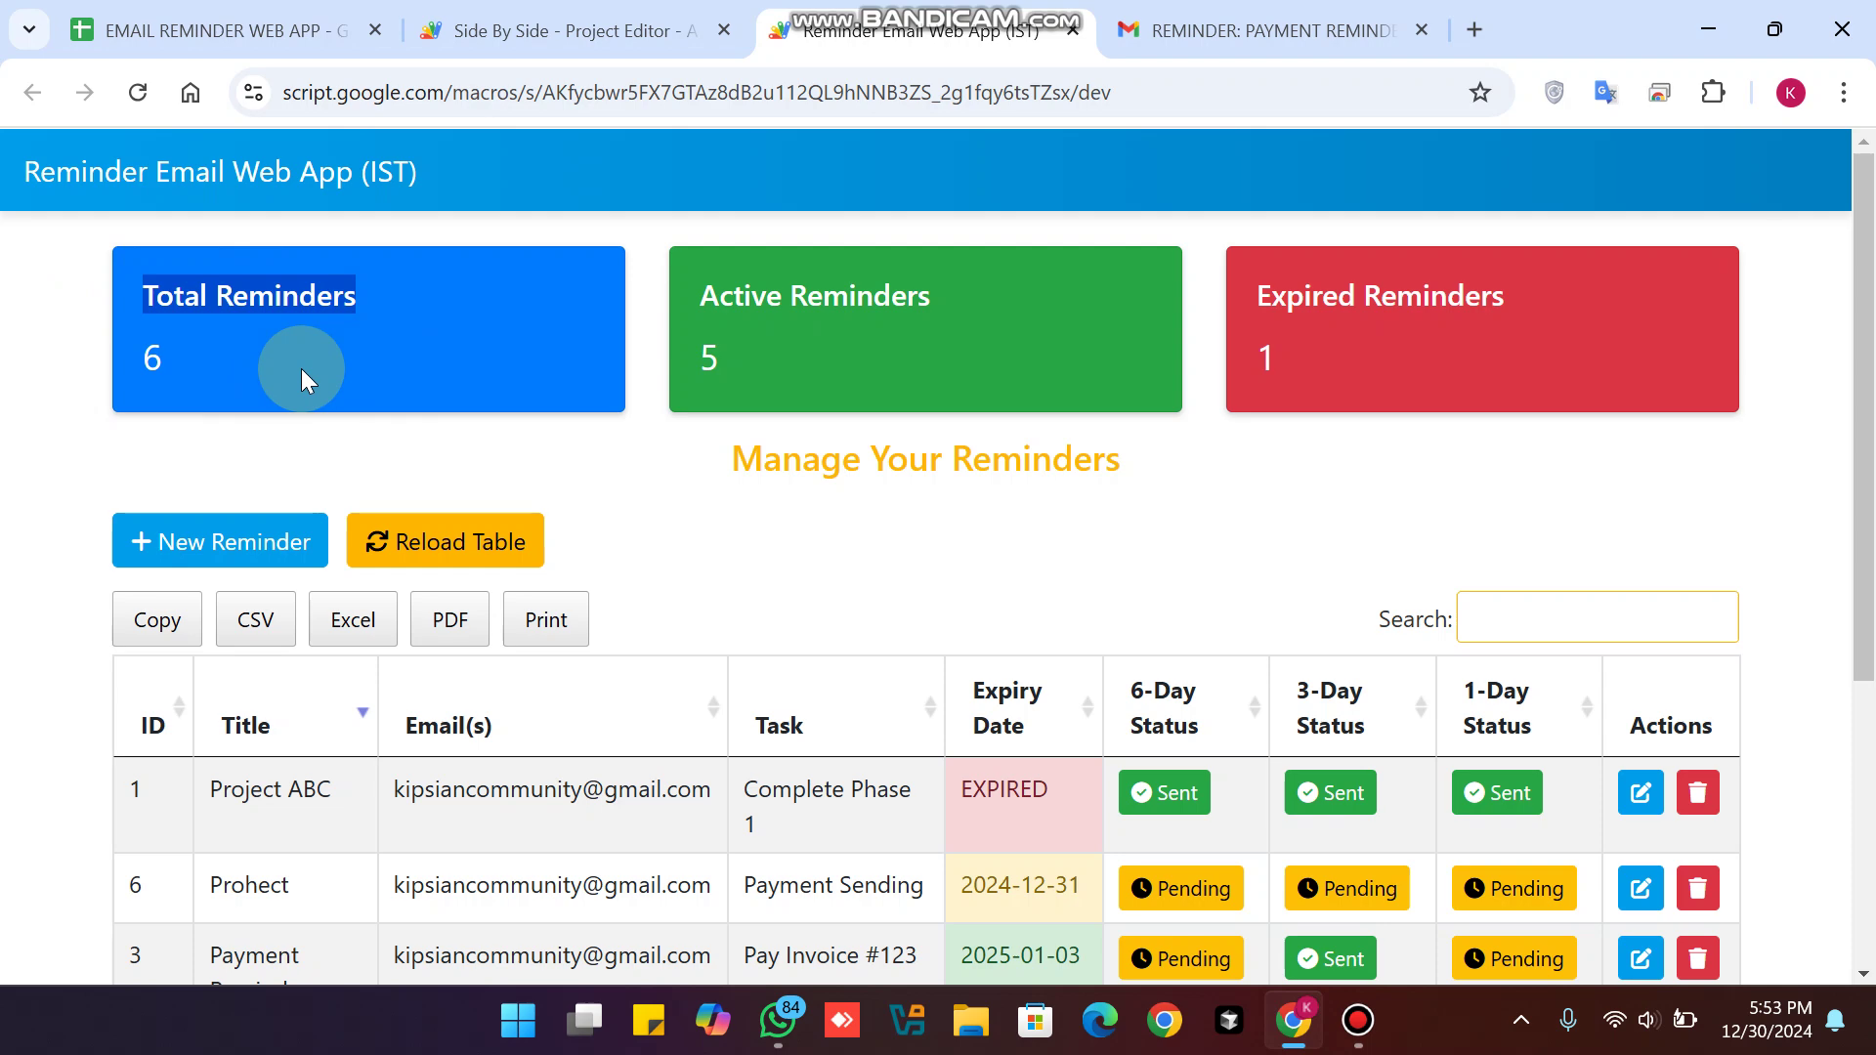
pyautogui.scroll(-5, 460, 343)
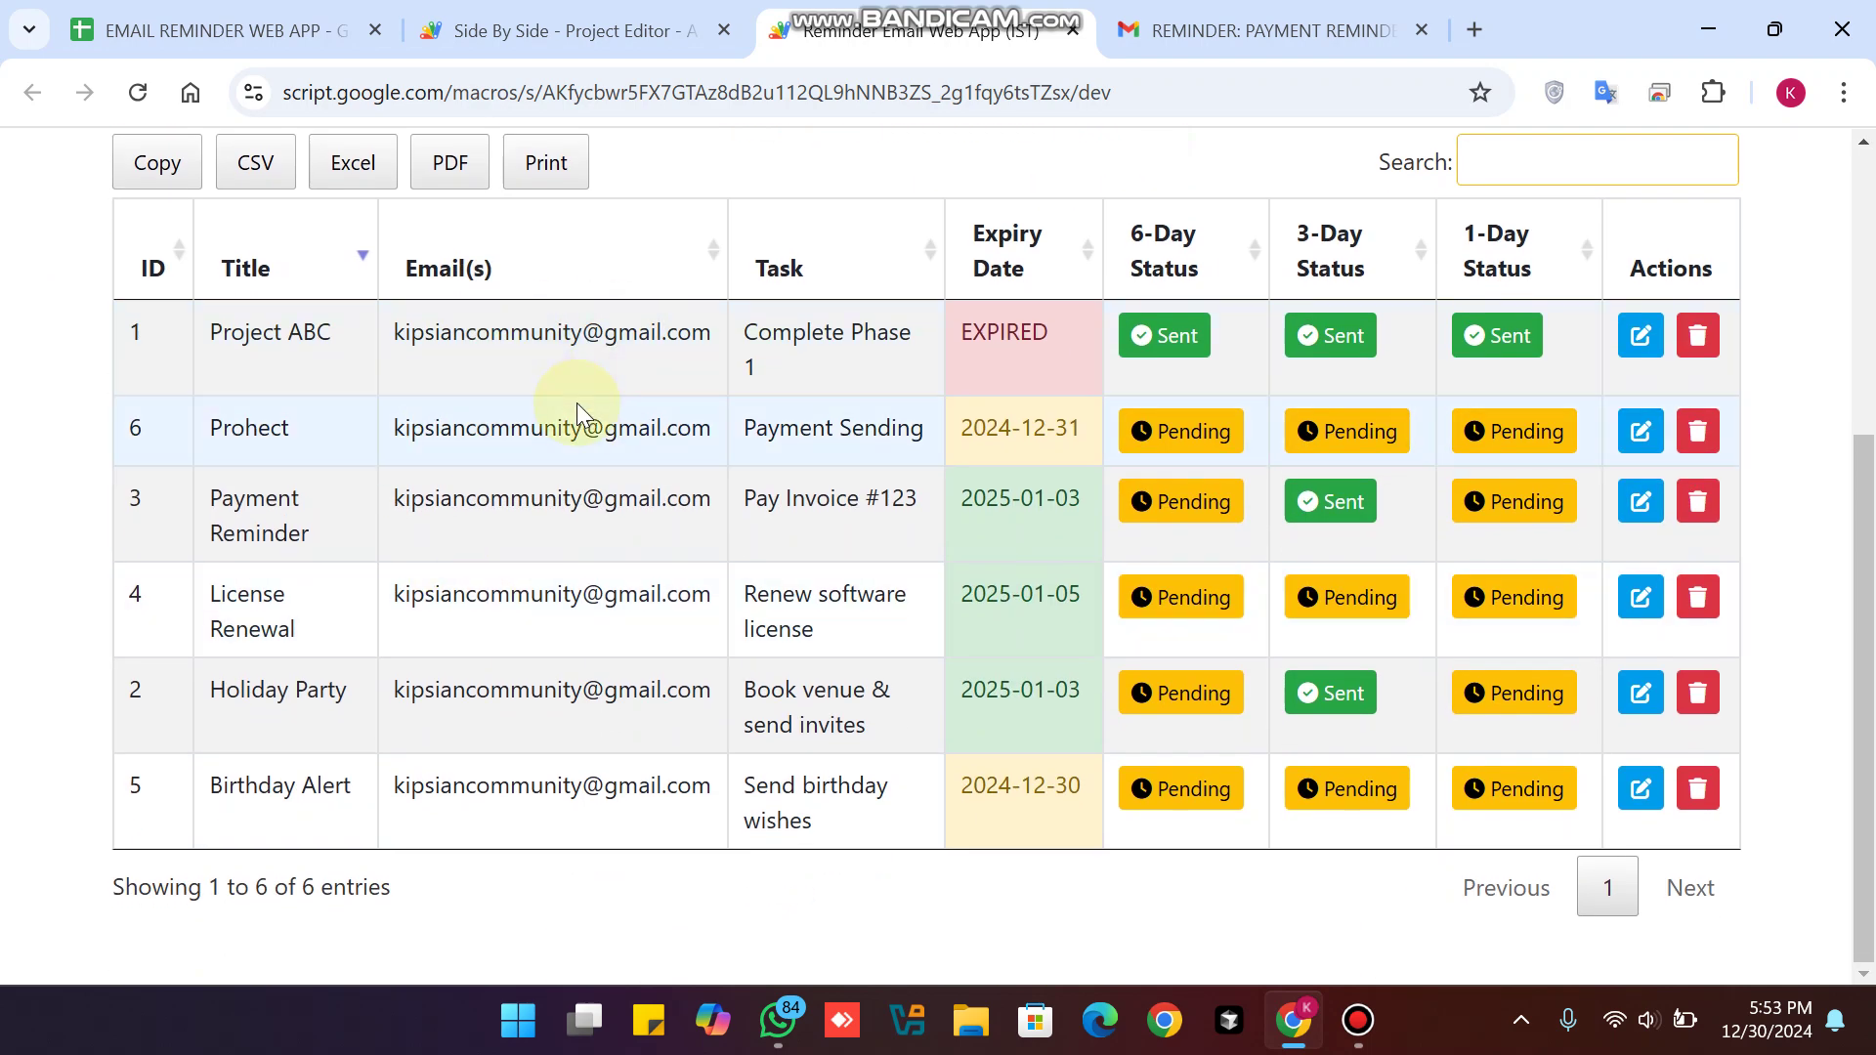
pyautogui.scroll(5, 599, 422)
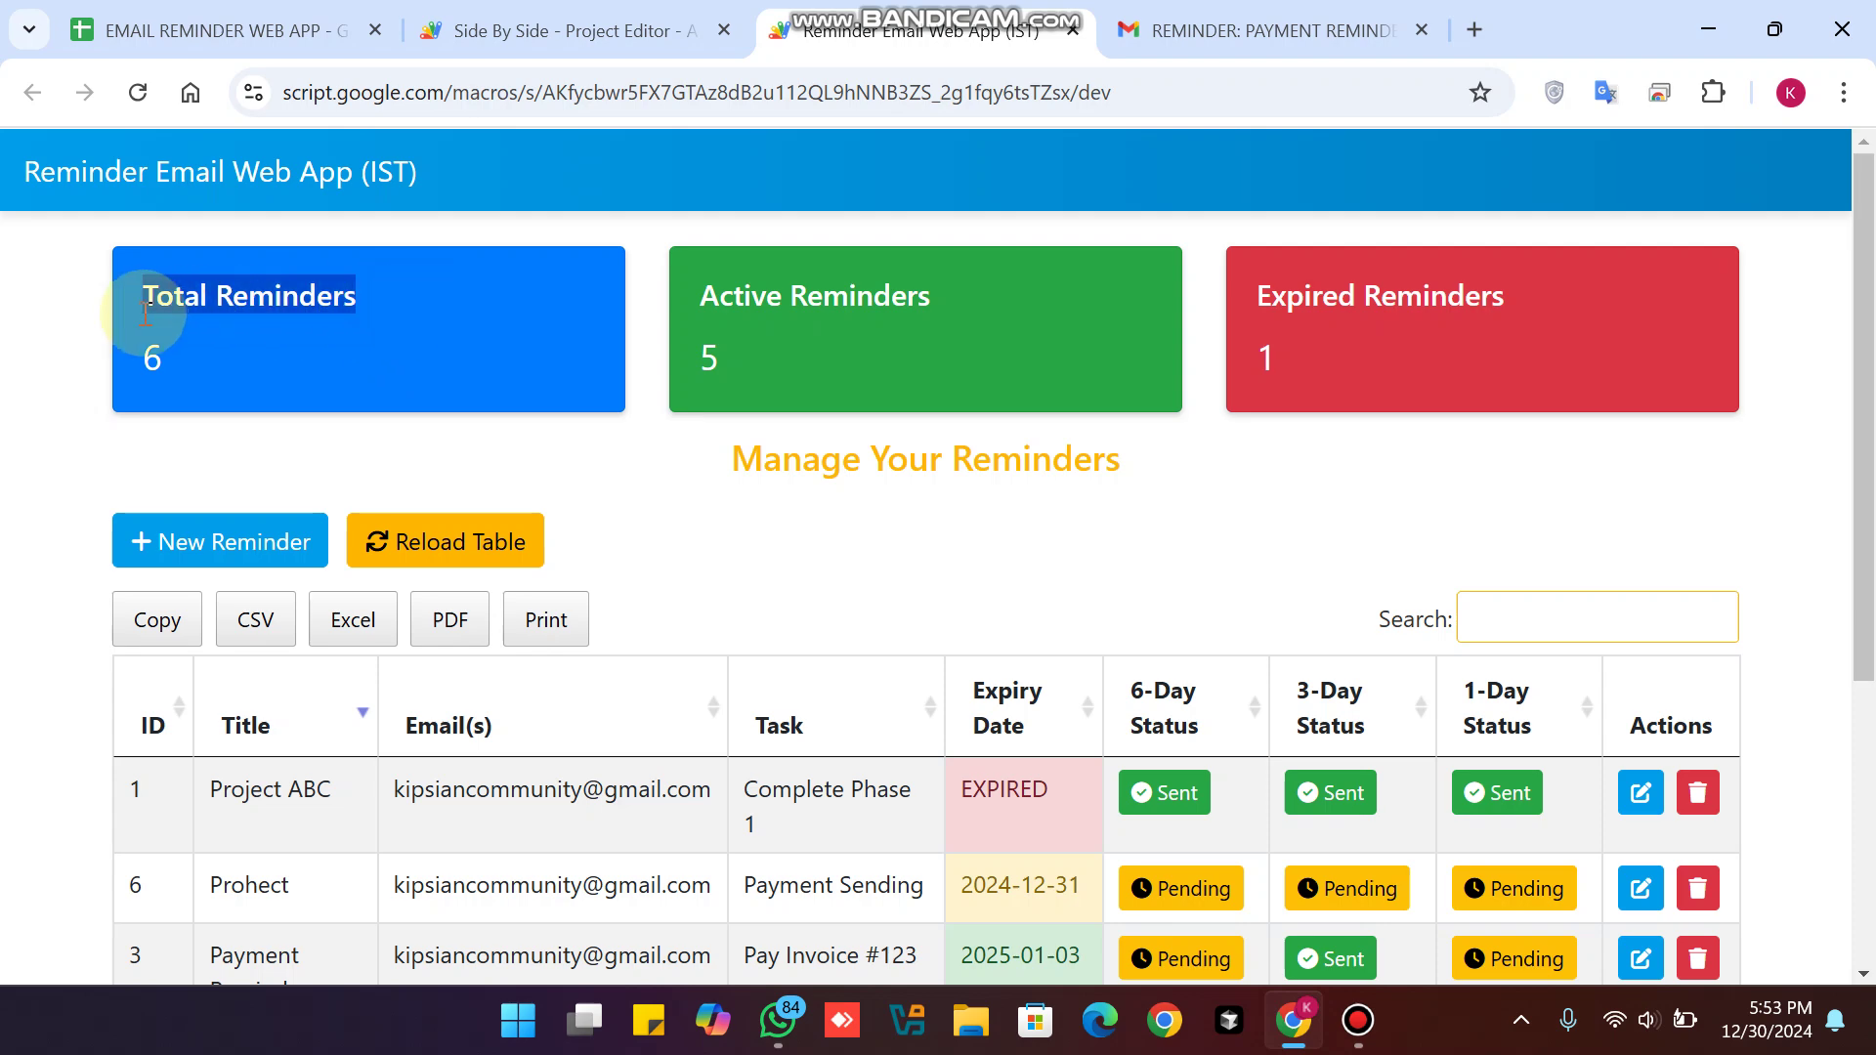
pyautogui.scroll(-5, 368, 402)
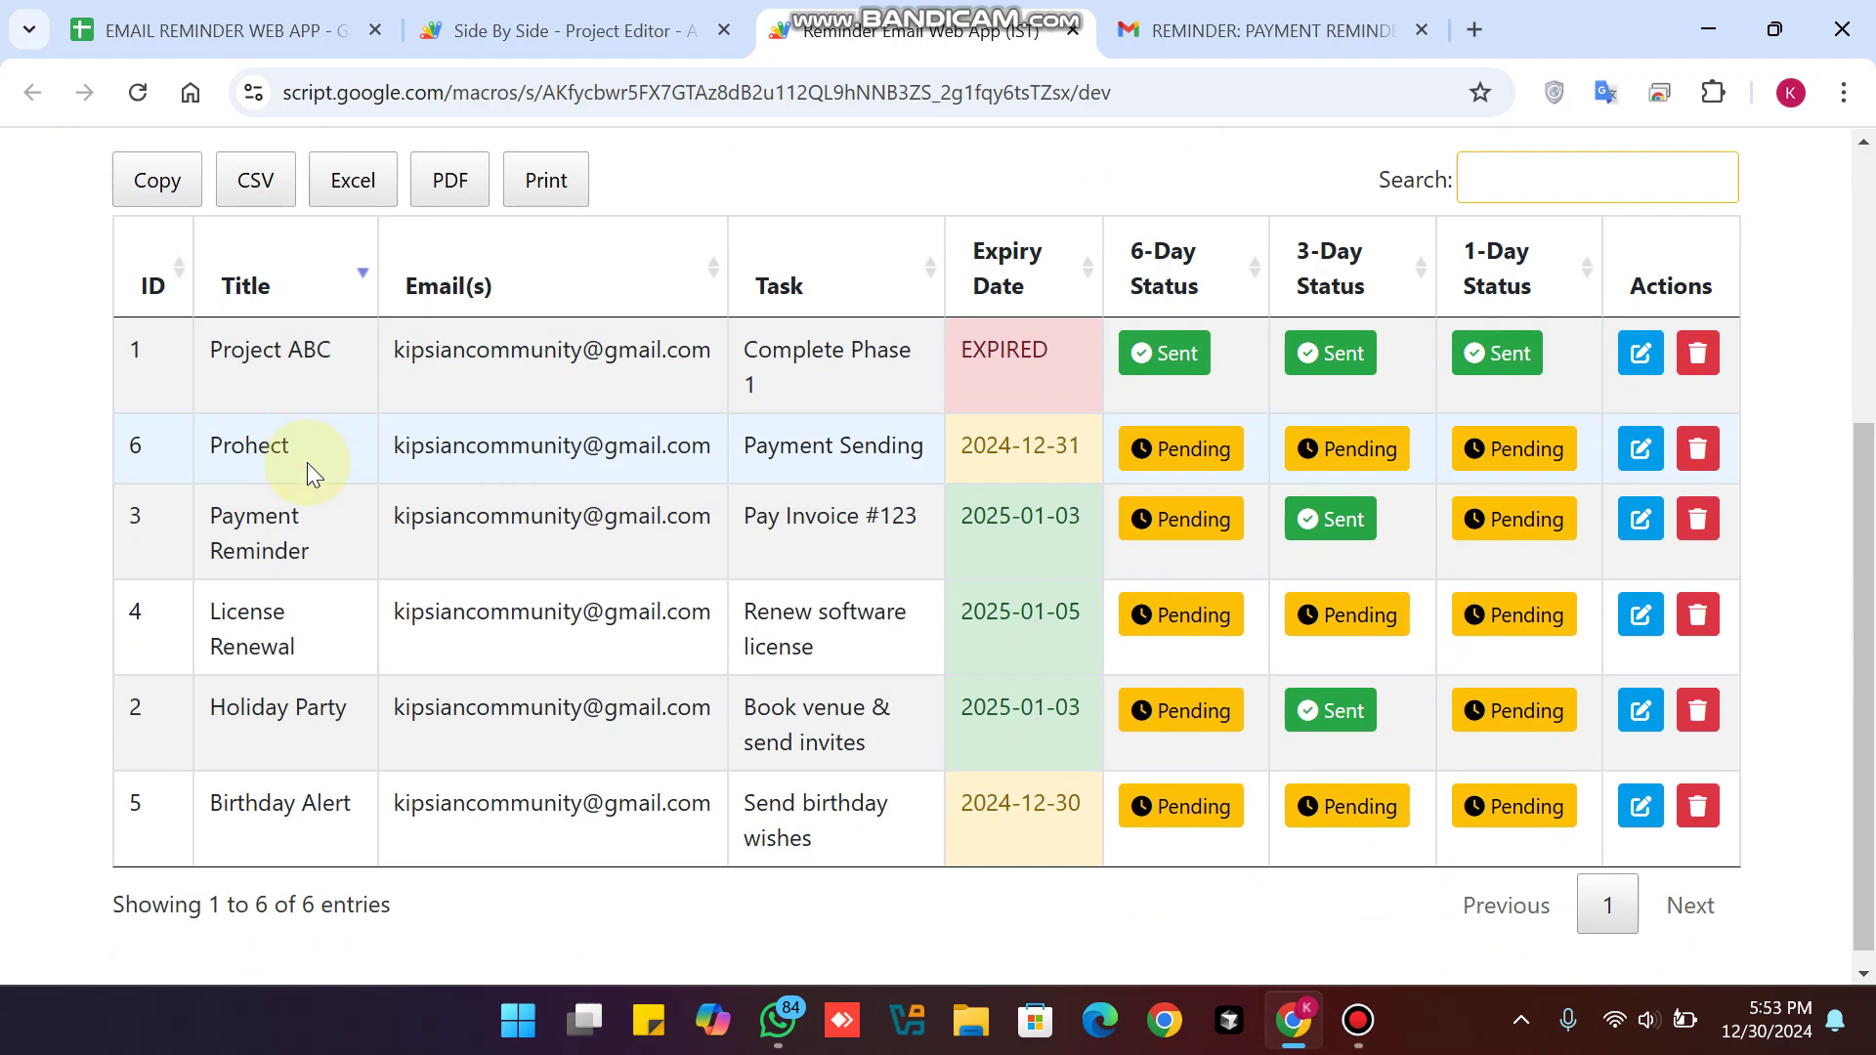
pyautogui.moveTo(391, 905); pyautogui.dragTo(272, 913)
pyautogui.click(259, 910)
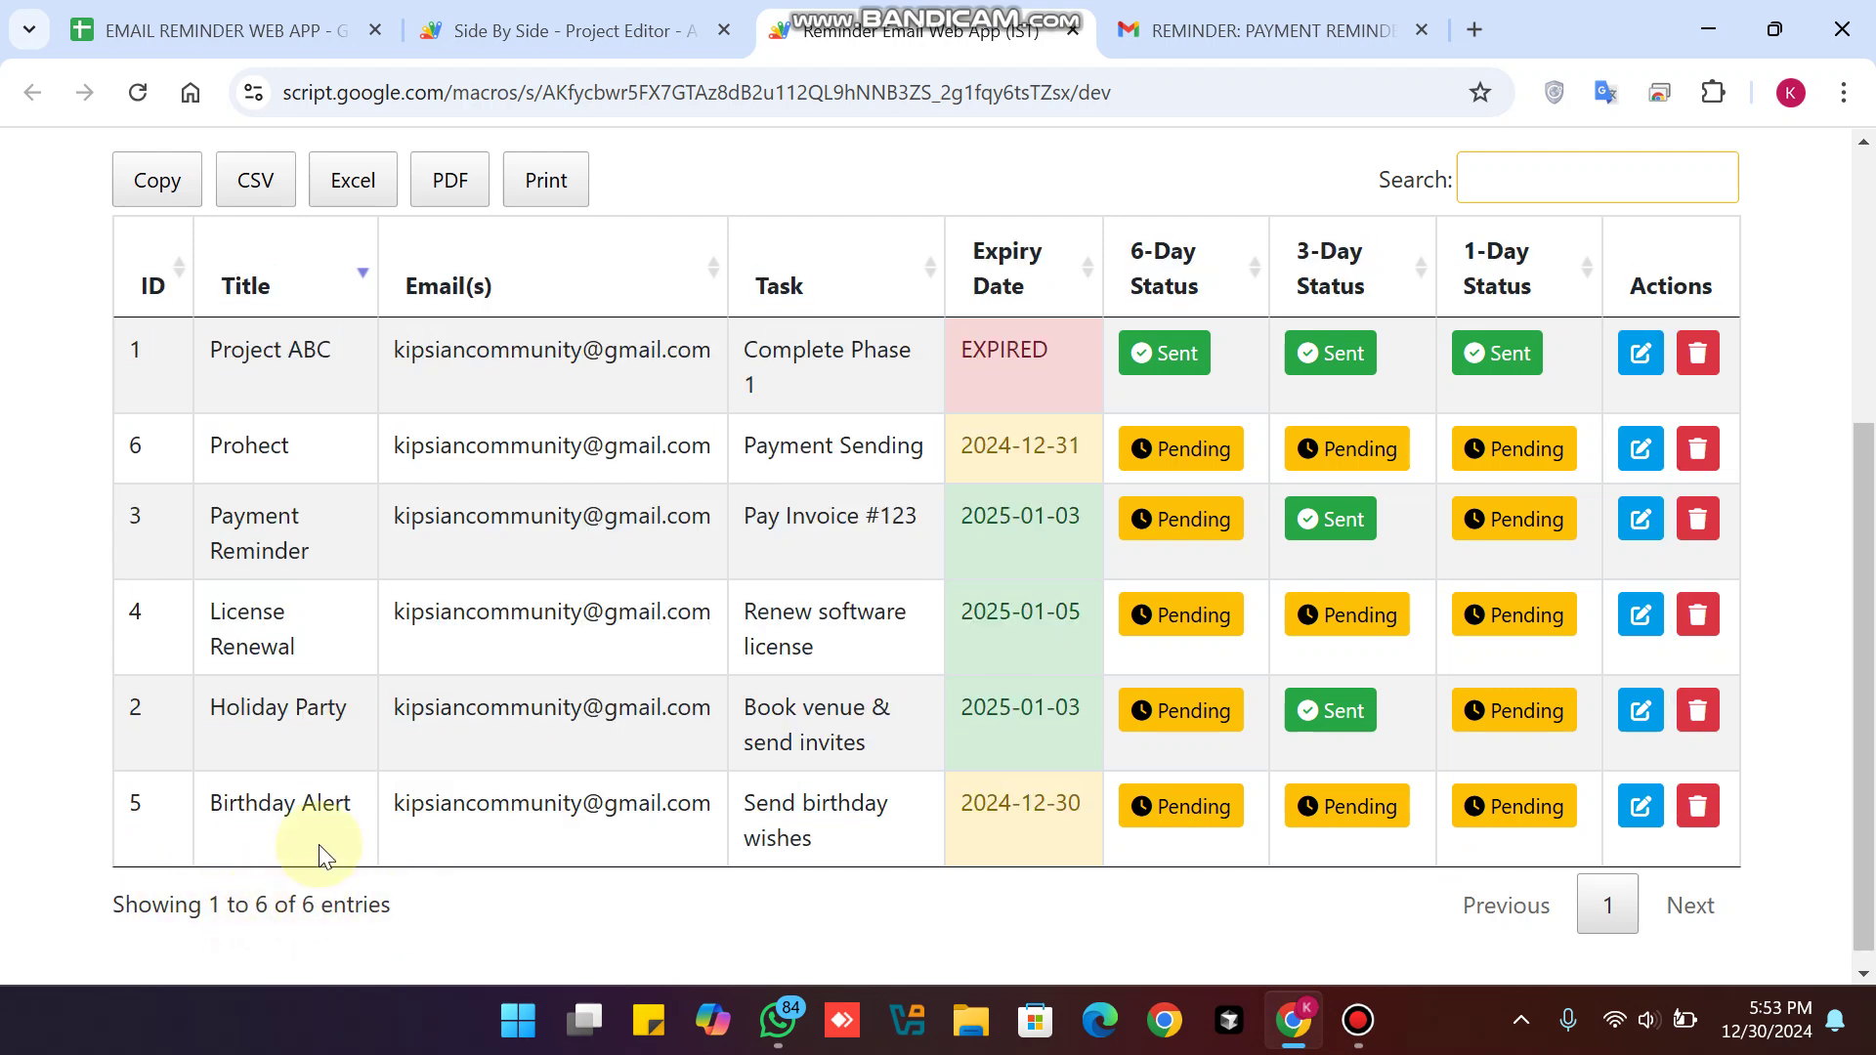
pyautogui.scroll(5, 440, 684)
pyautogui.moveTo(354, 332); pyautogui.dragTo(125, 264)
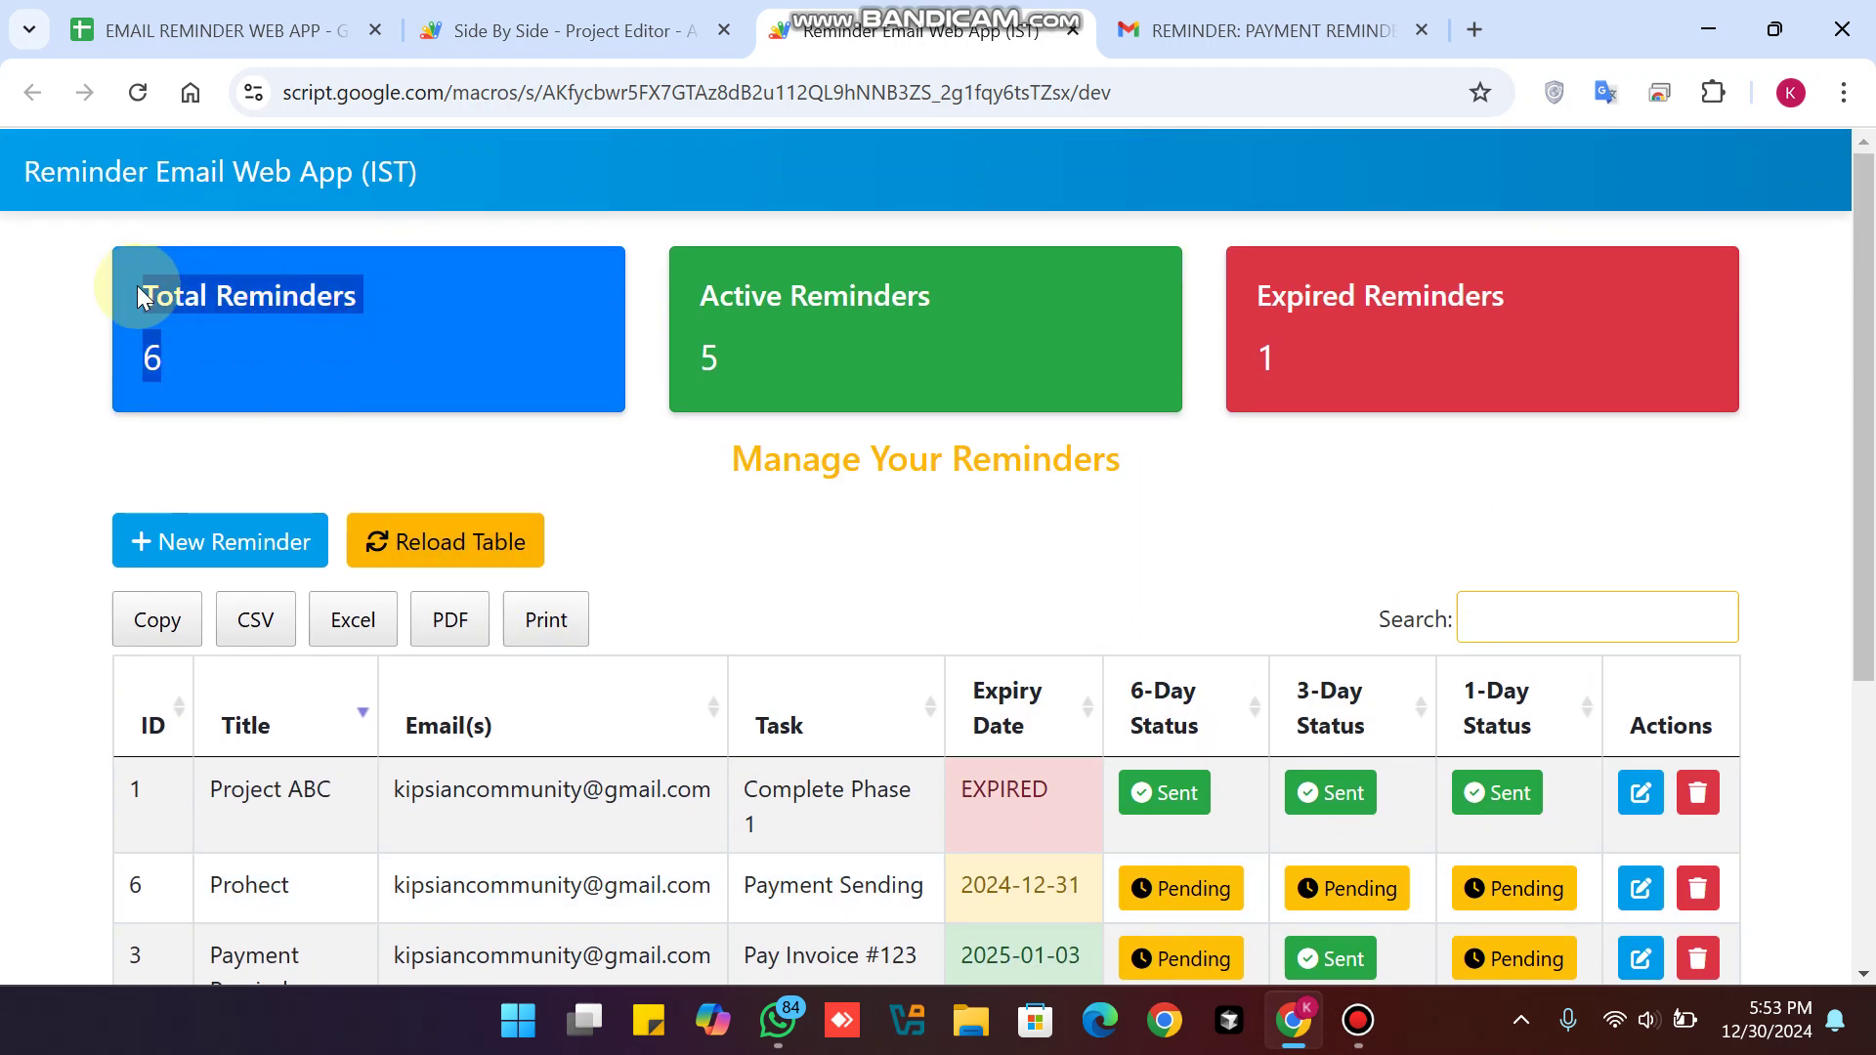
pyautogui.moveTo(963, 293); pyautogui.dragTo(692, 305)
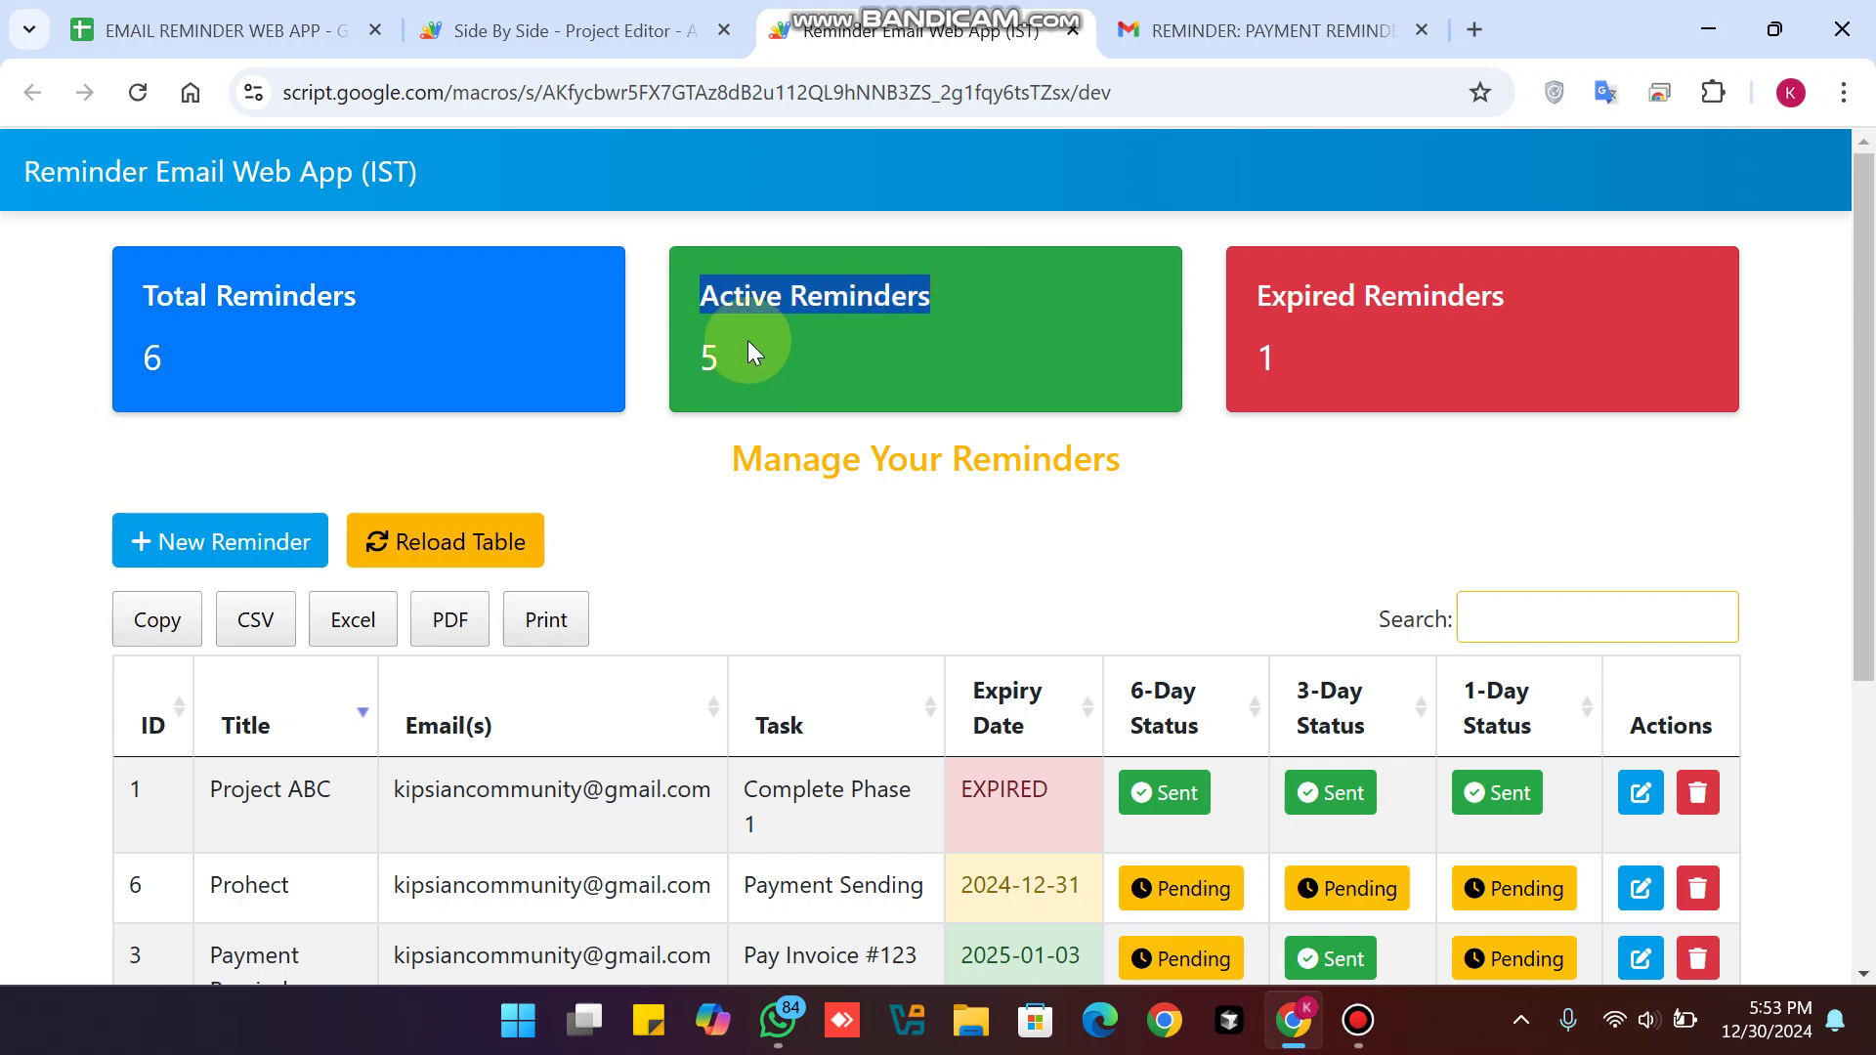
pyautogui.moveTo(751, 361); pyautogui.dragTo(689, 360)
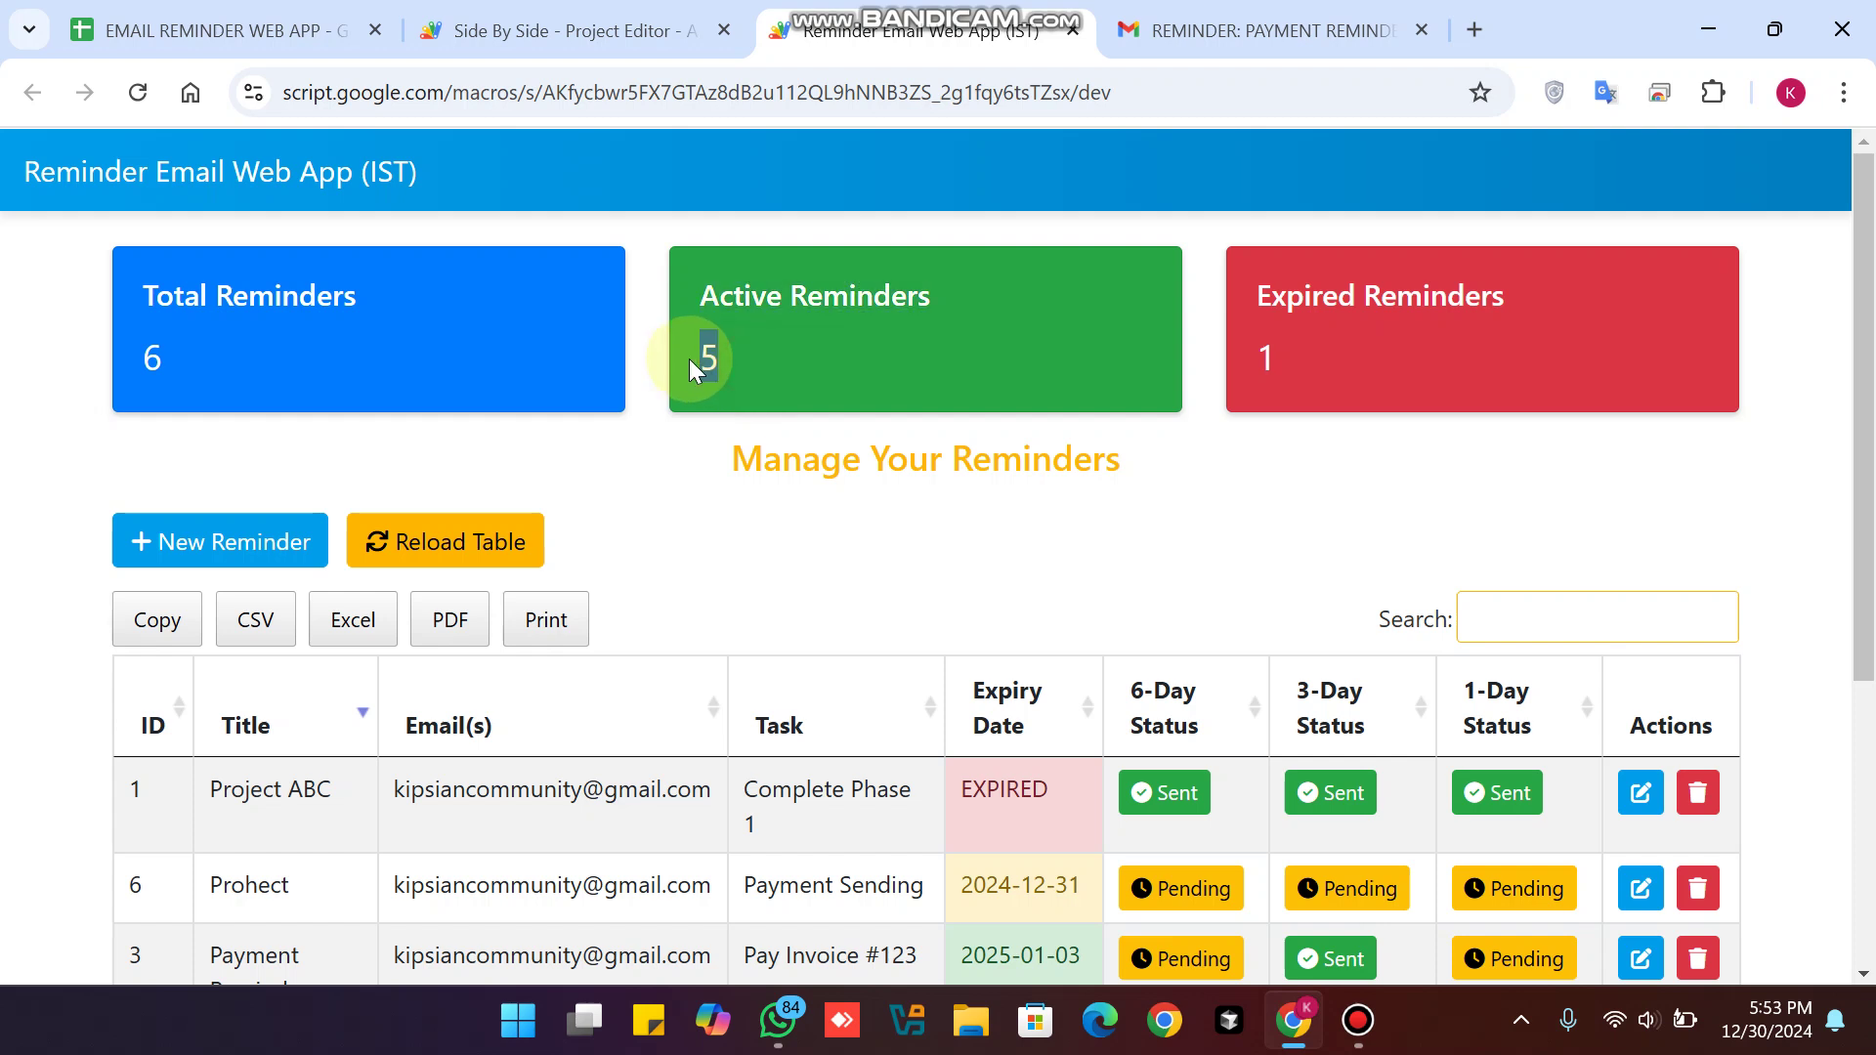
pyautogui.moveTo(1597, 305); pyautogui.dragTo(1229, 283)
pyautogui.scroll(-4, 1068, 547)
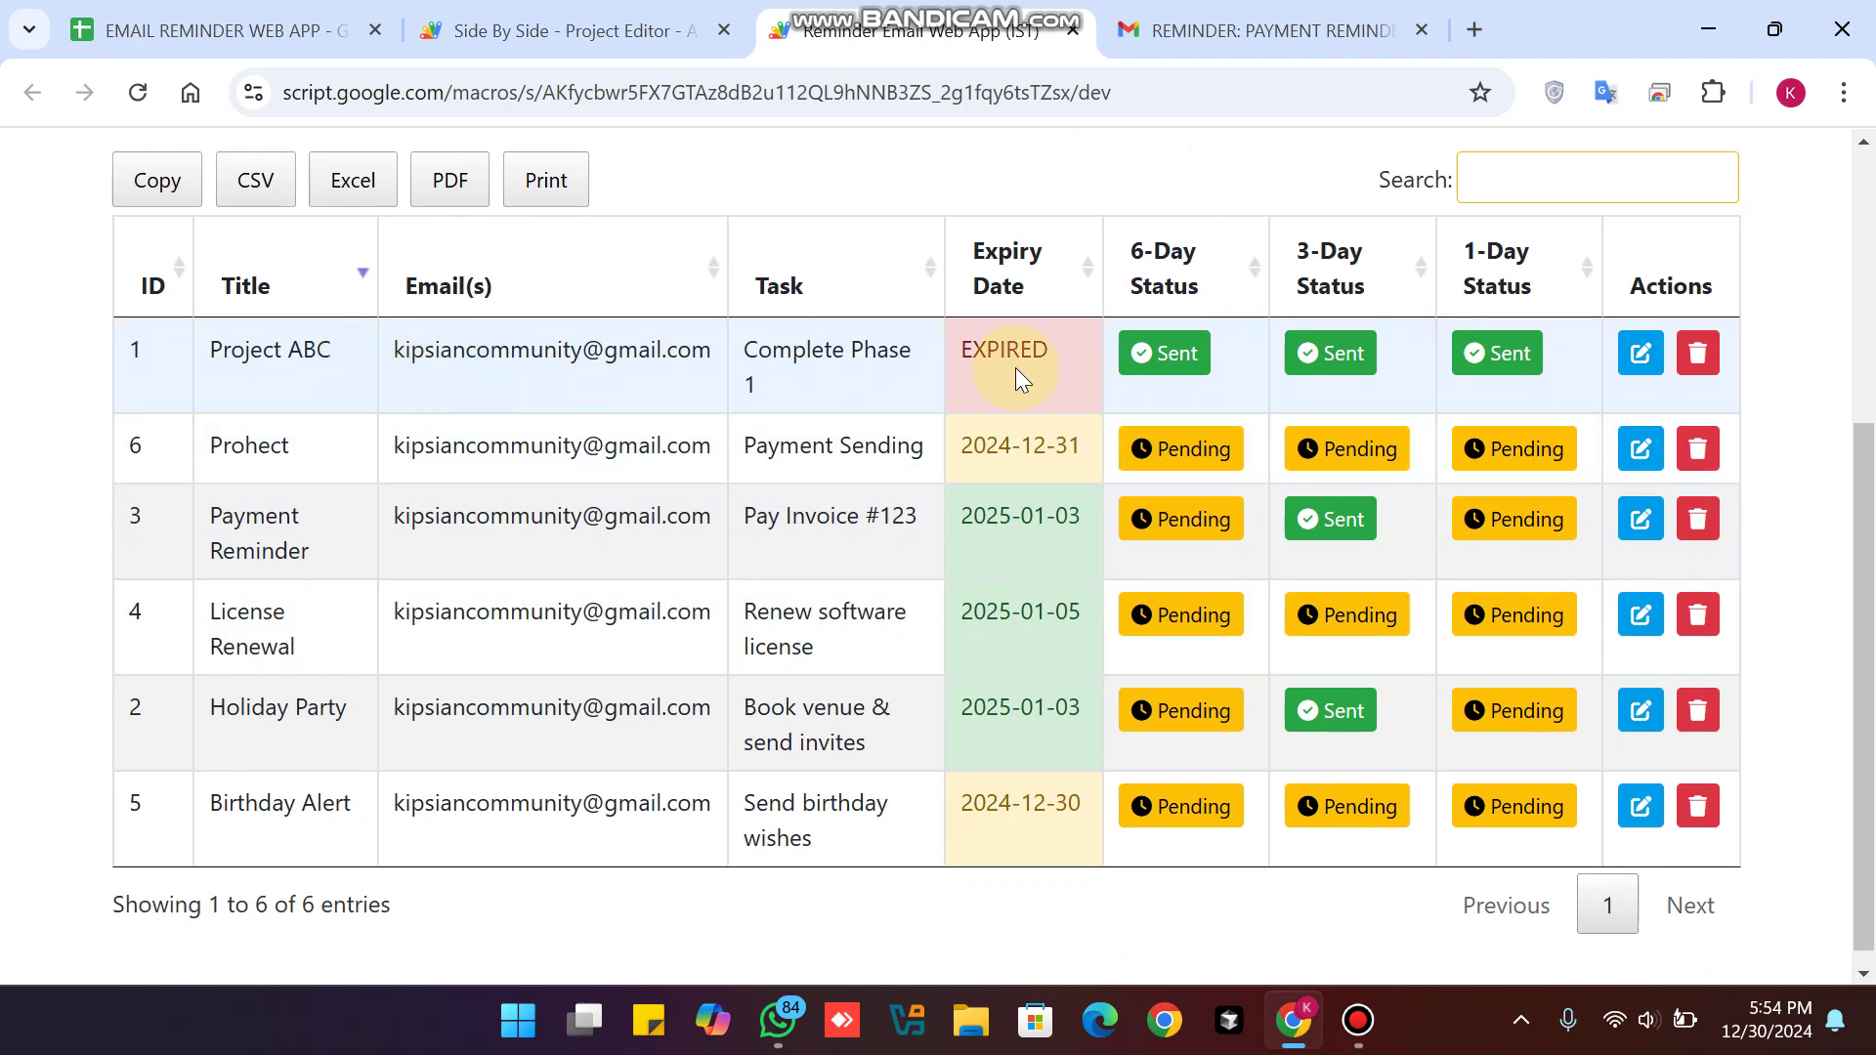
# Change Project ABC's expiry date to 12/30/2024 and submit the update.
pyautogui.click(1642, 353)
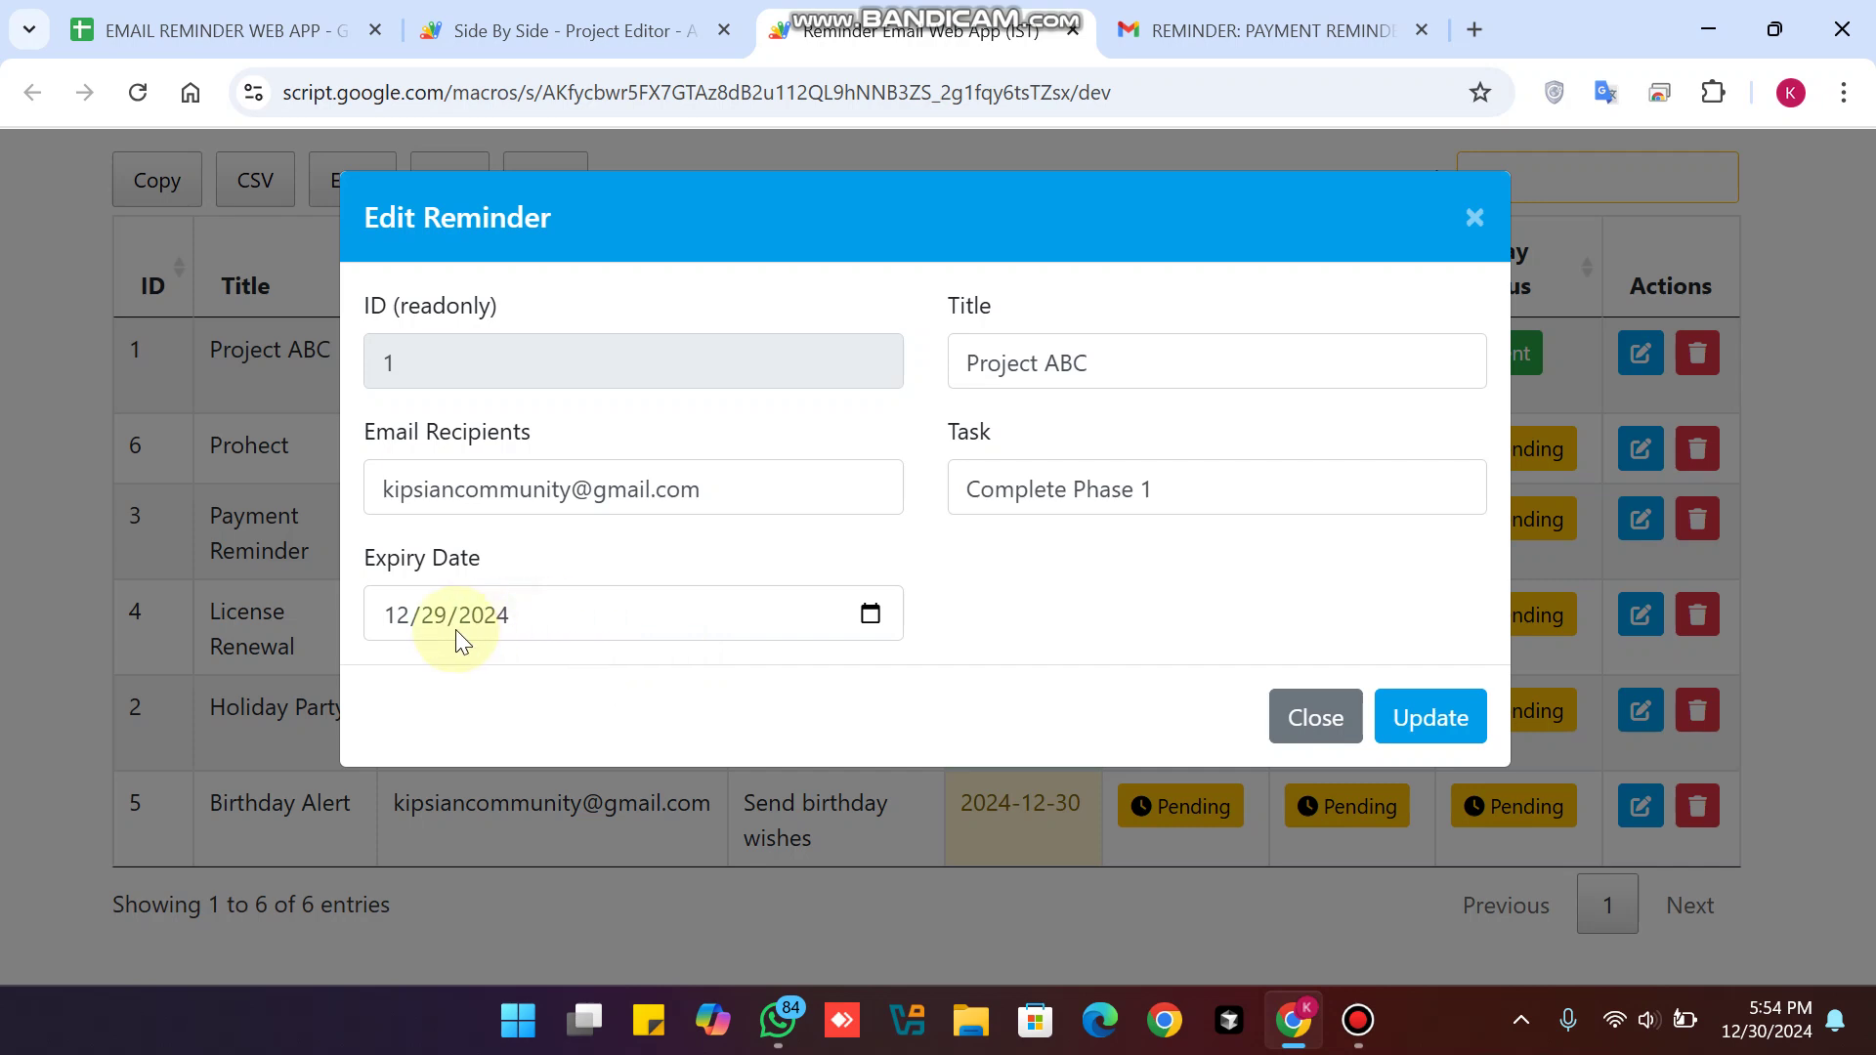
pyautogui.click(871, 614)
pyautogui.click(441, 467)
pyautogui.click(1426, 724)
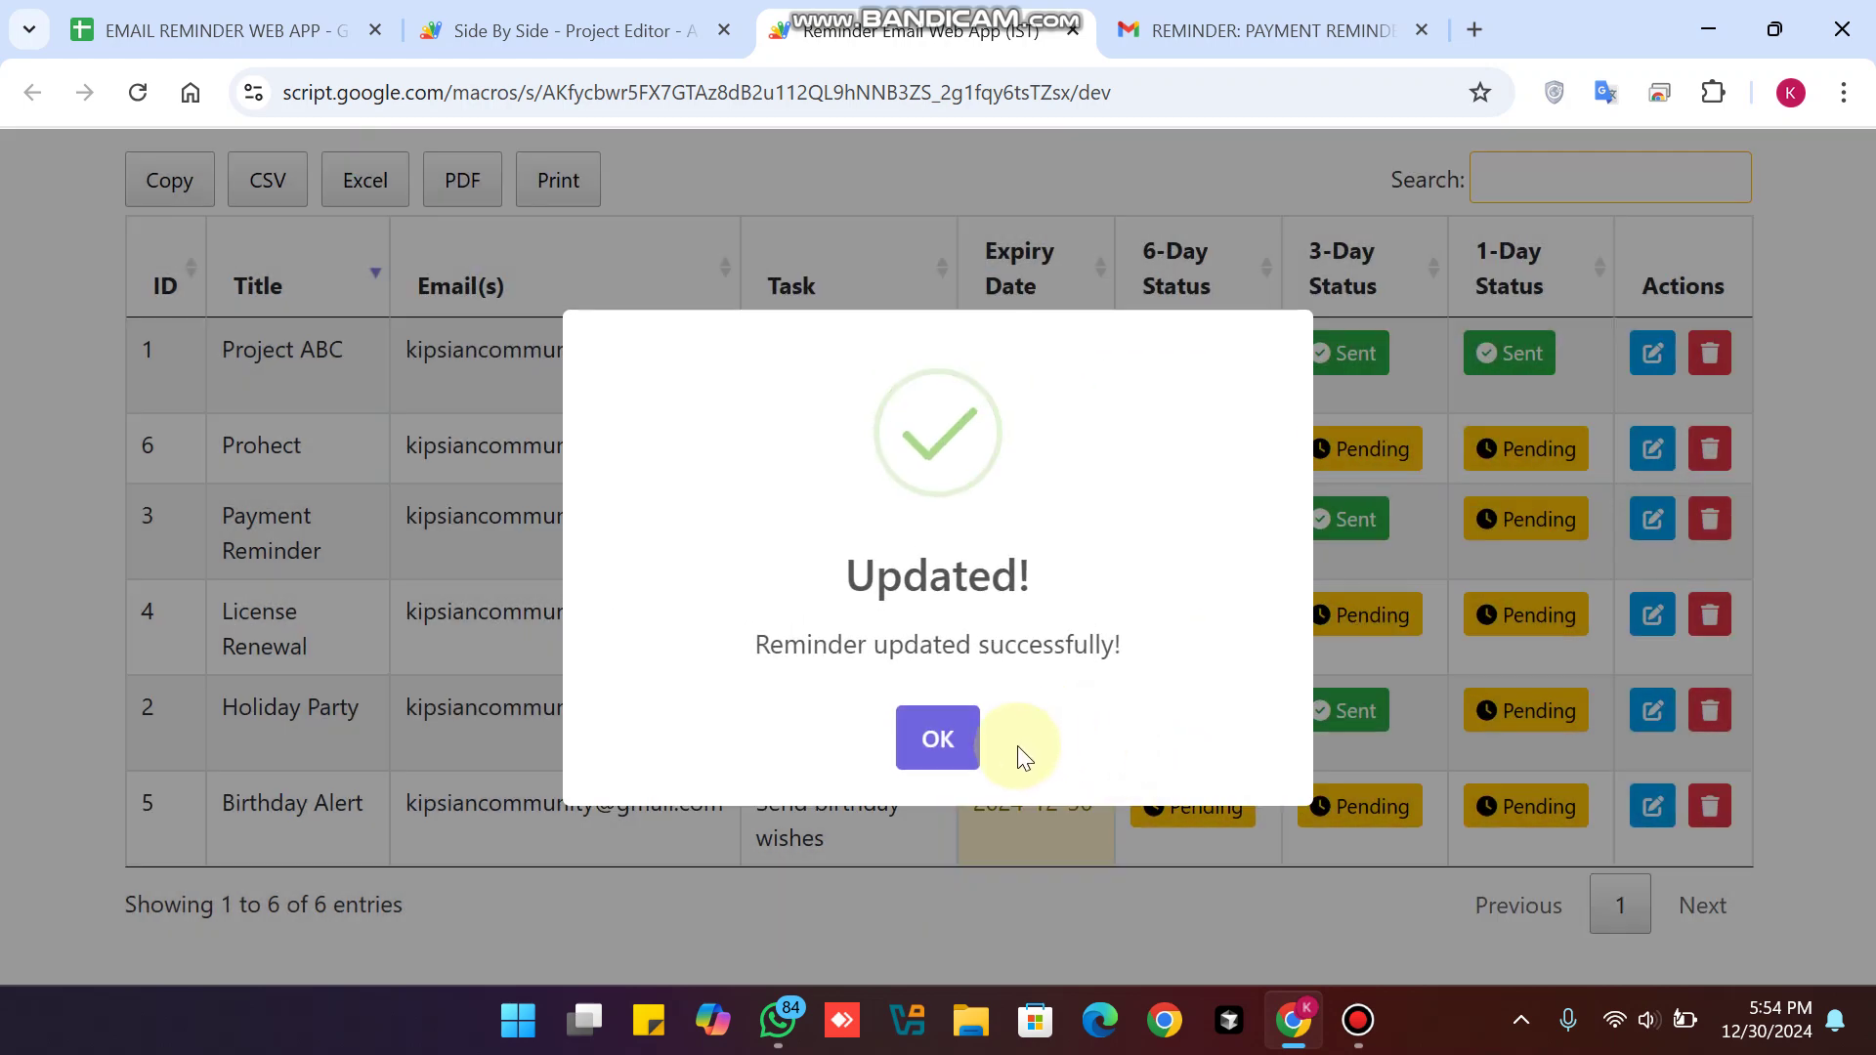
pyautogui.click(933, 747)
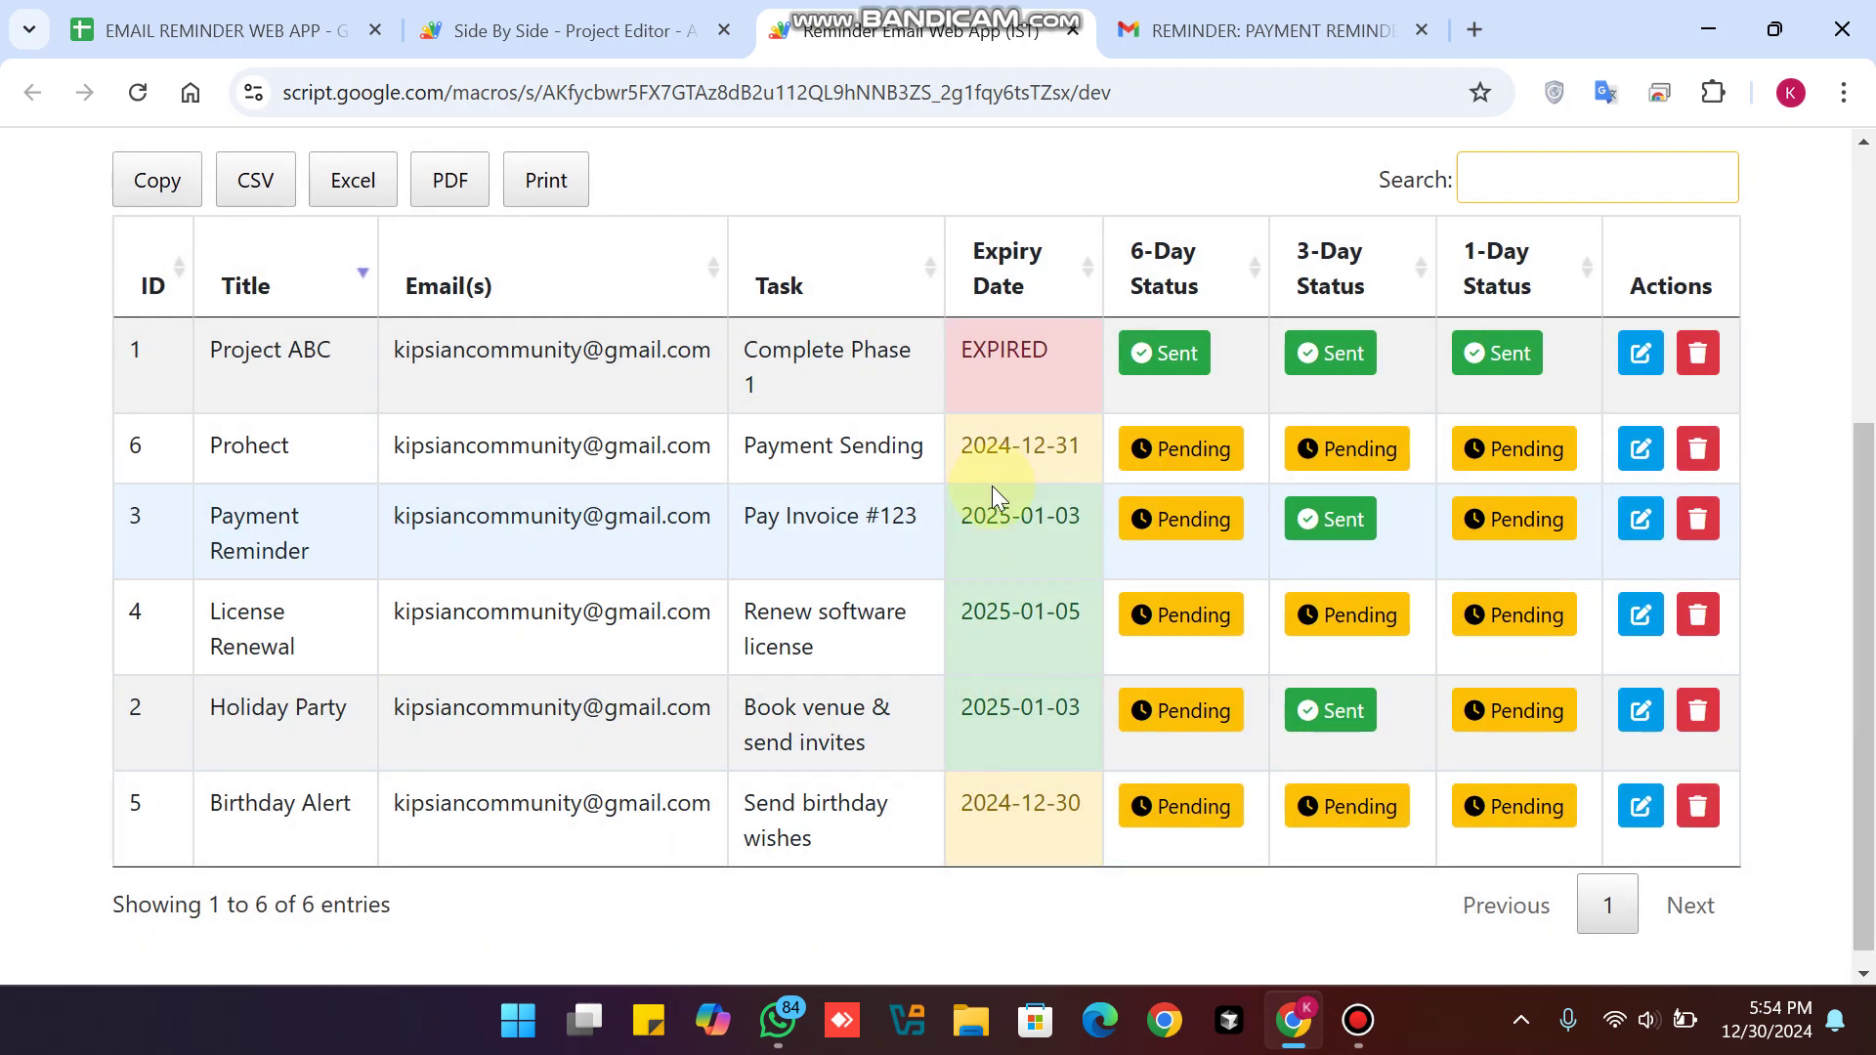
pyautogui.scroll(1, 992, 485)
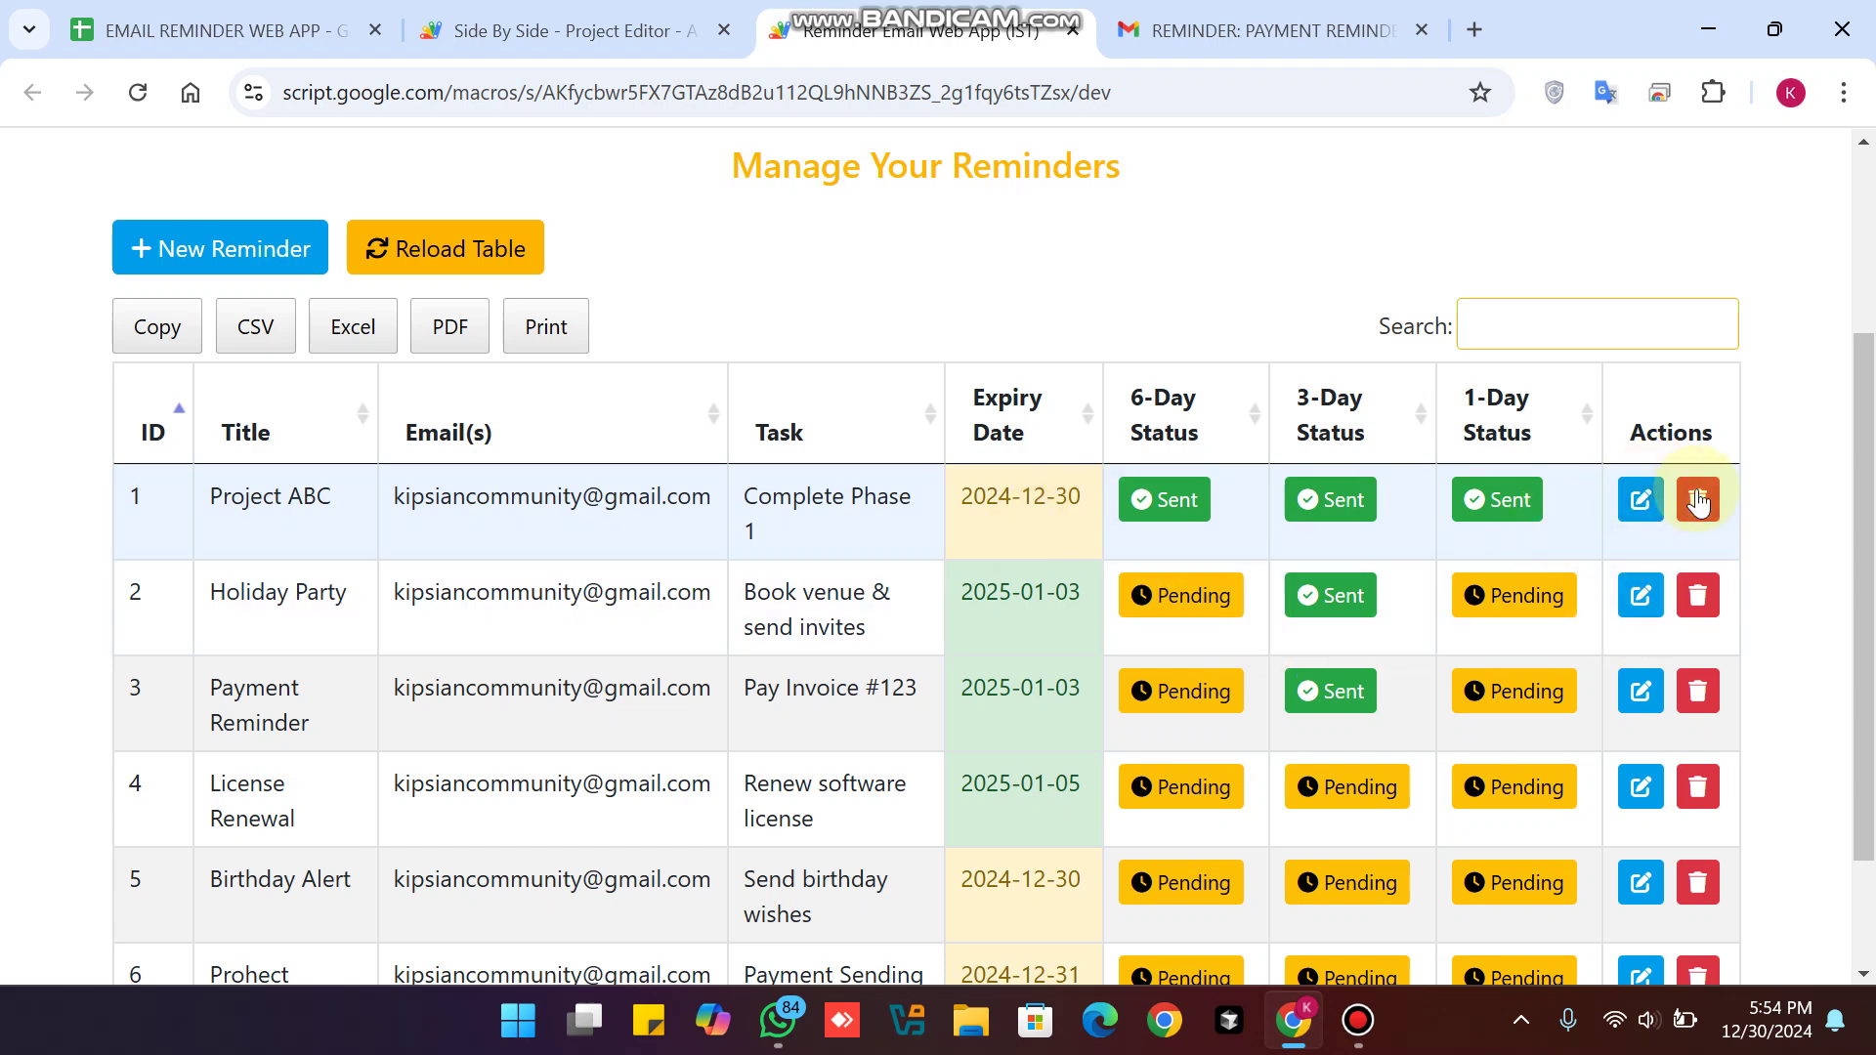
# Delete reminder 6 'Prohect' and confirm the deletion.
pyautogui.scroll(-3, 1681, 548)
pyautogui.click(1700, 820)
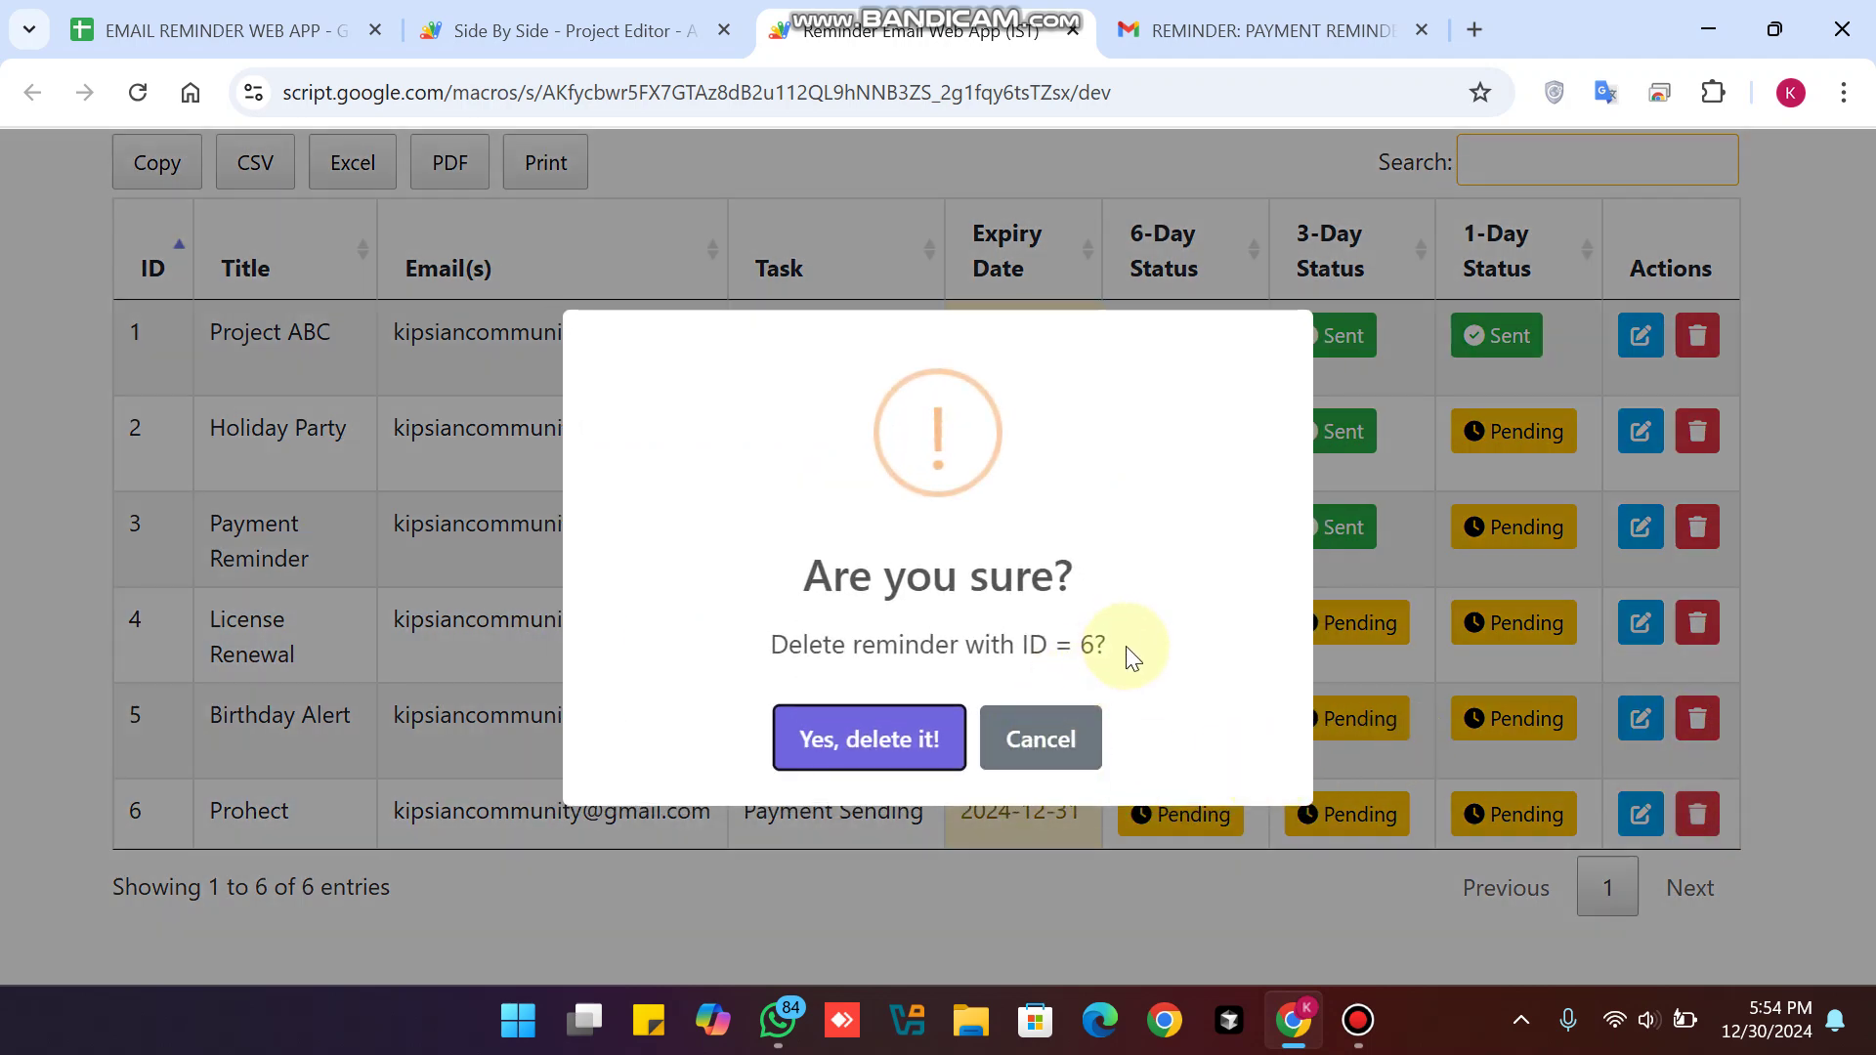
pyautogui.moveTo(1123, 645); pyautogui.dragTo(691, 641)
pyautogui.click(814, 738)
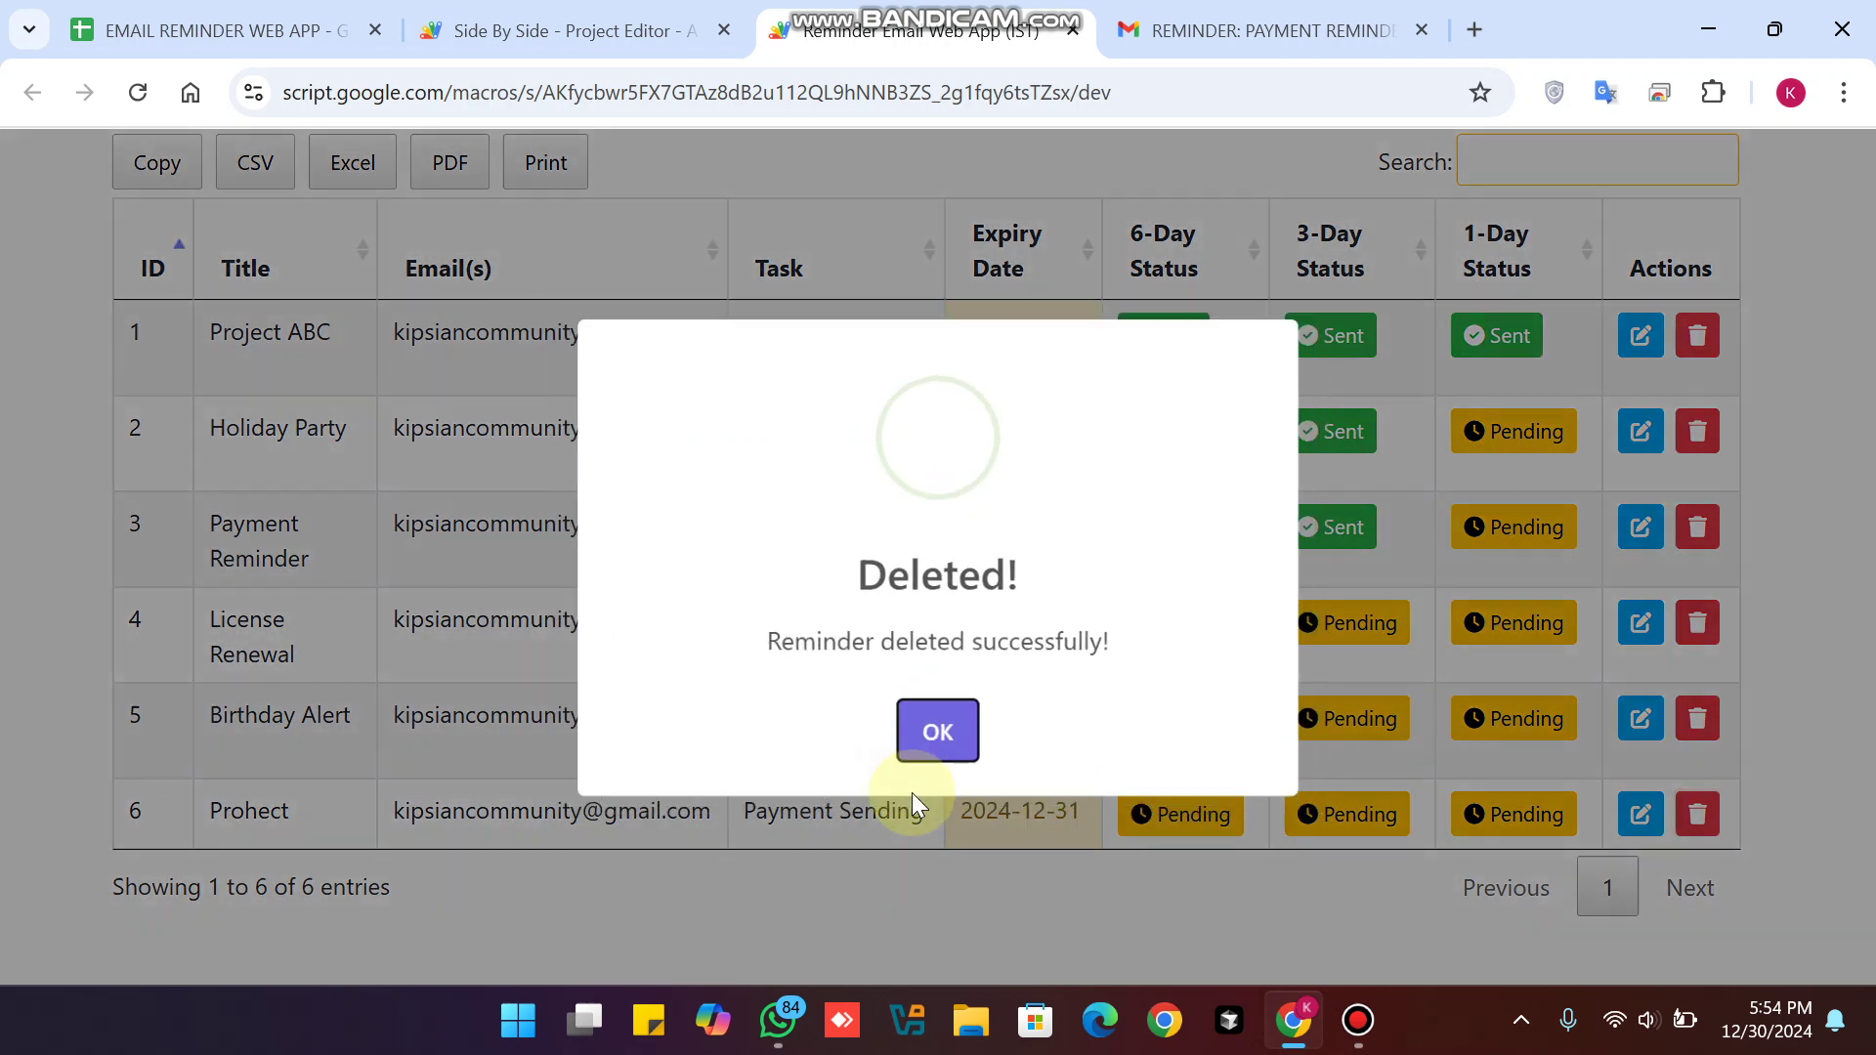
pyautogui.click(944, 735)
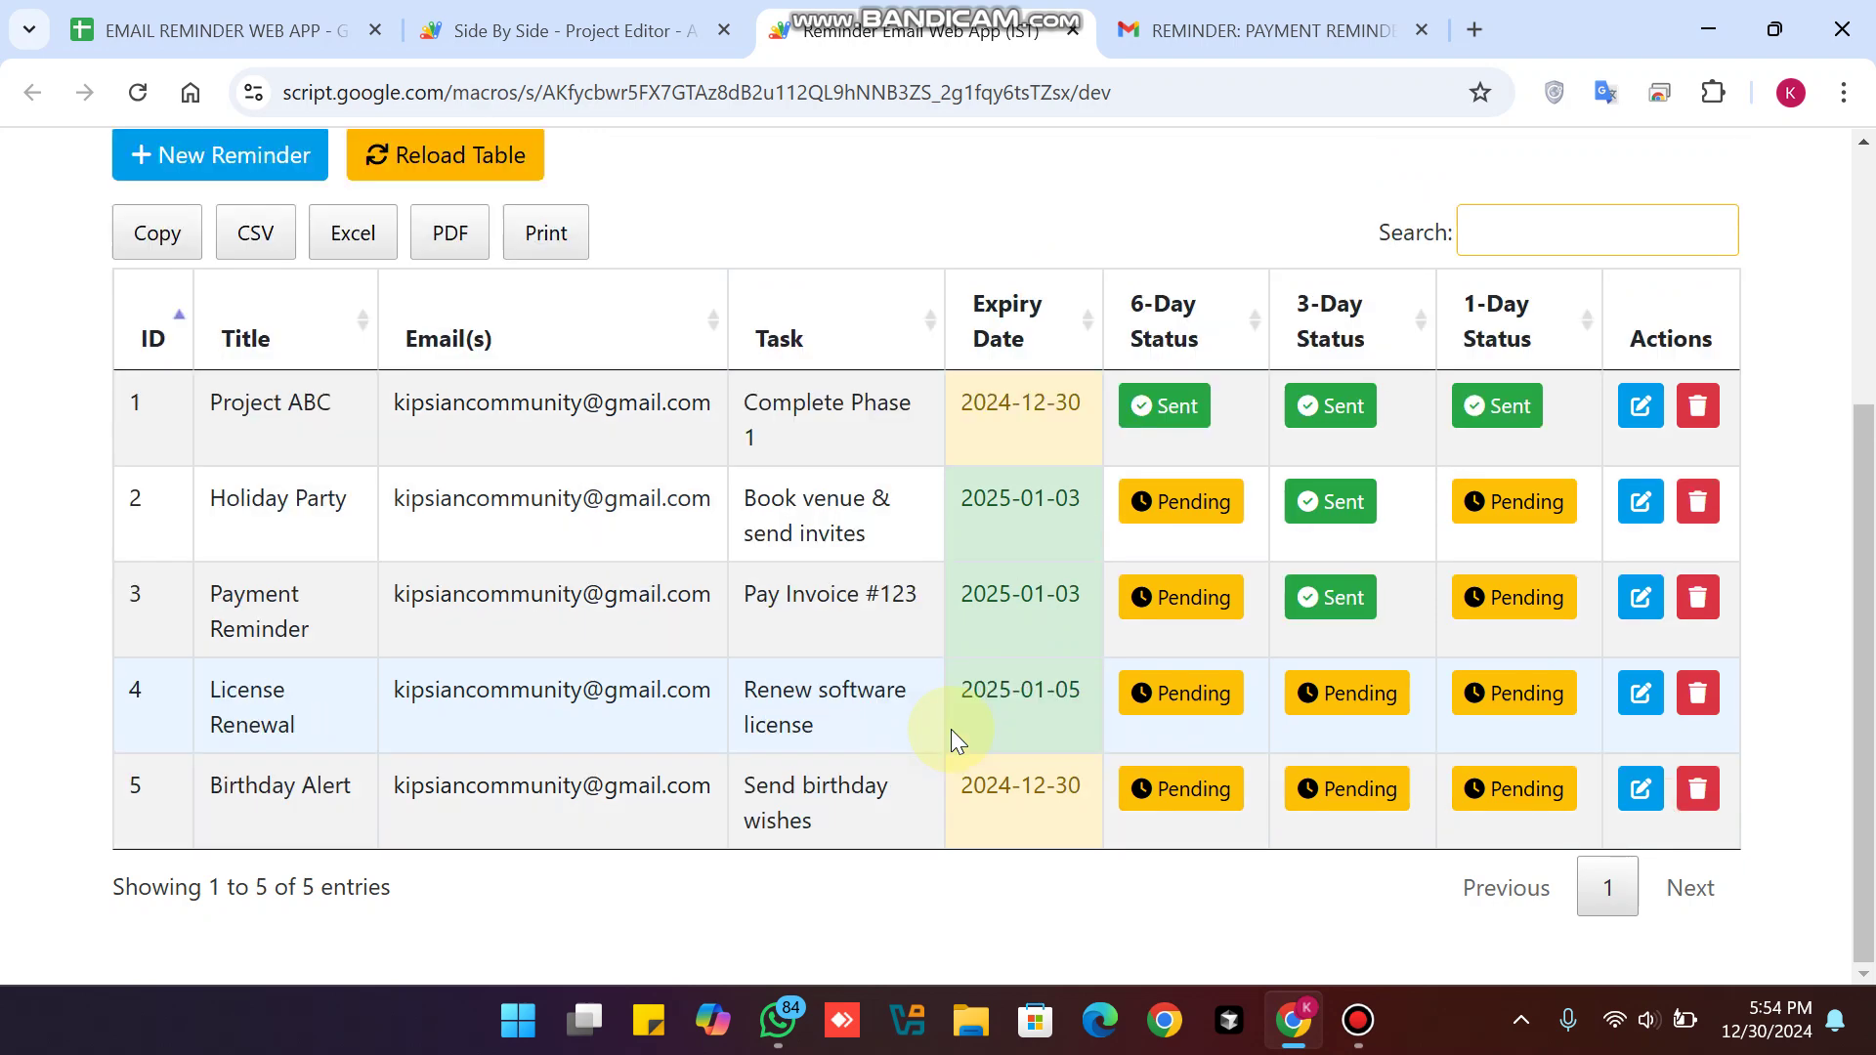
pyautogui.scroll(4, 842, 718)
pyautogui.click(171, 20)
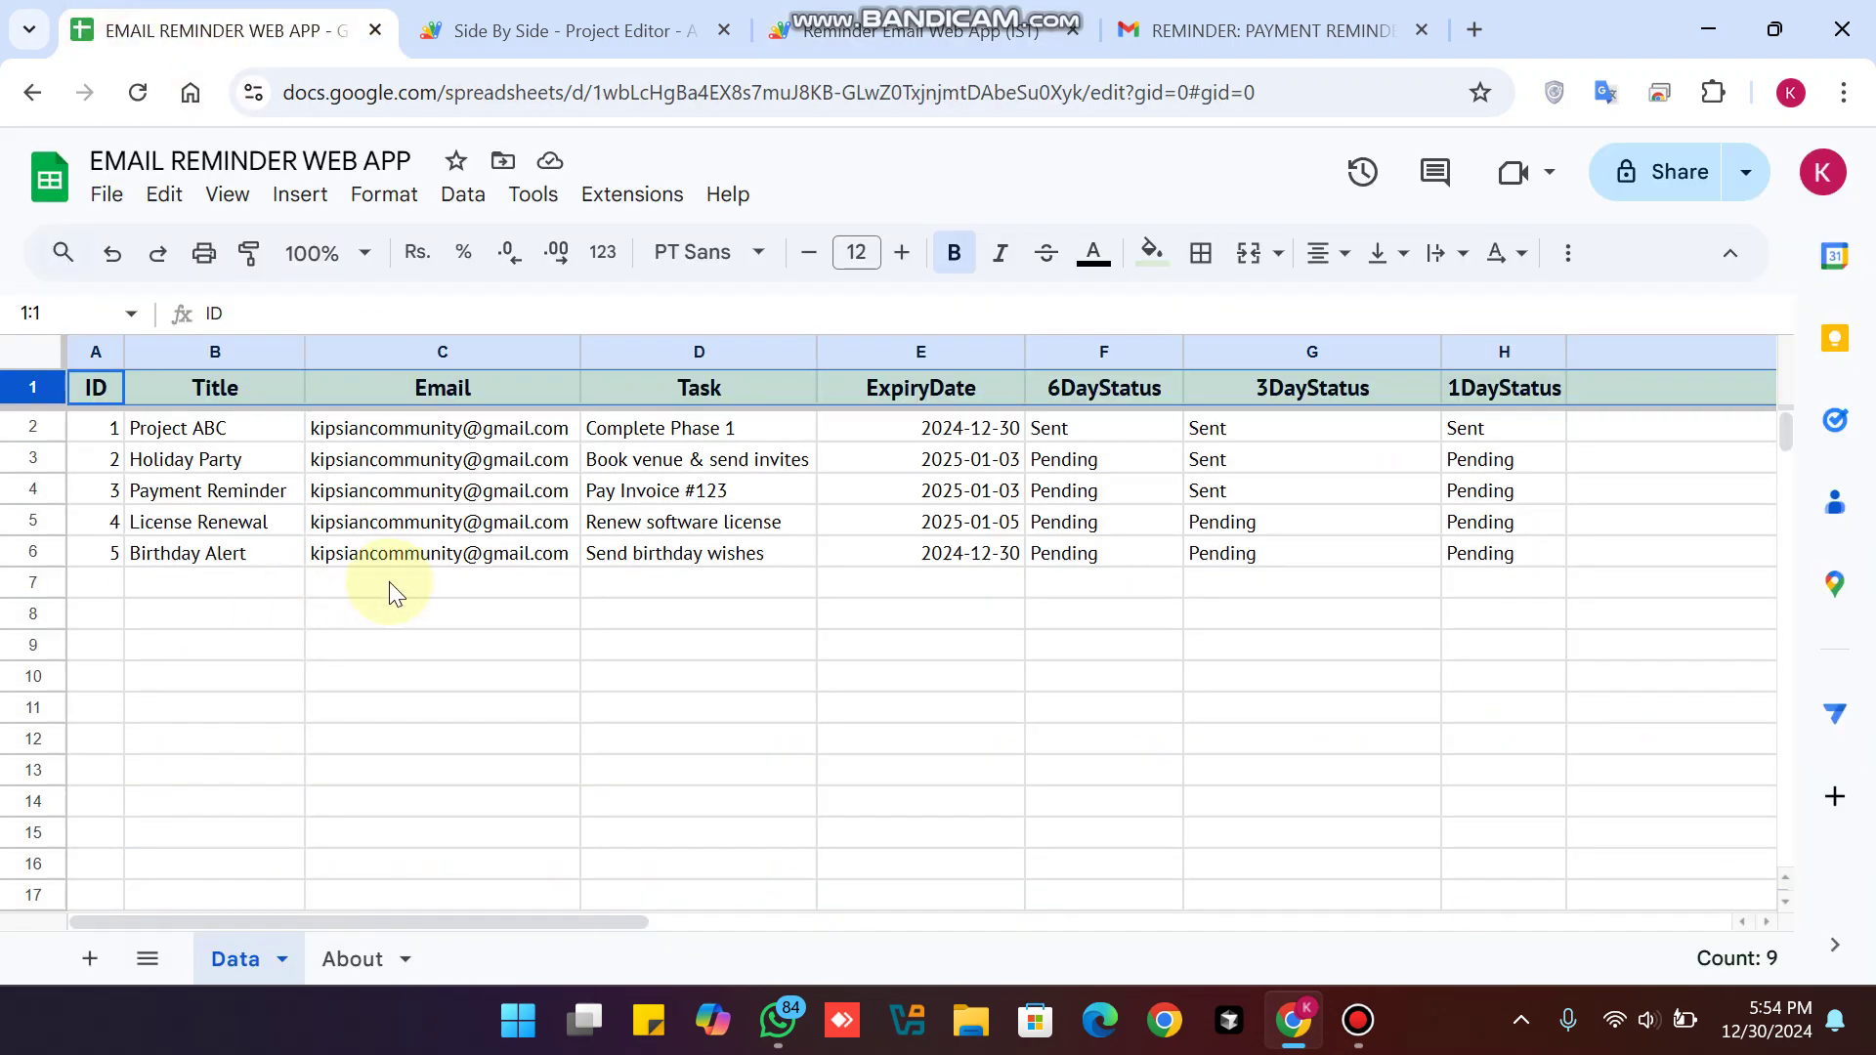
pyautogui.click(918, 30)
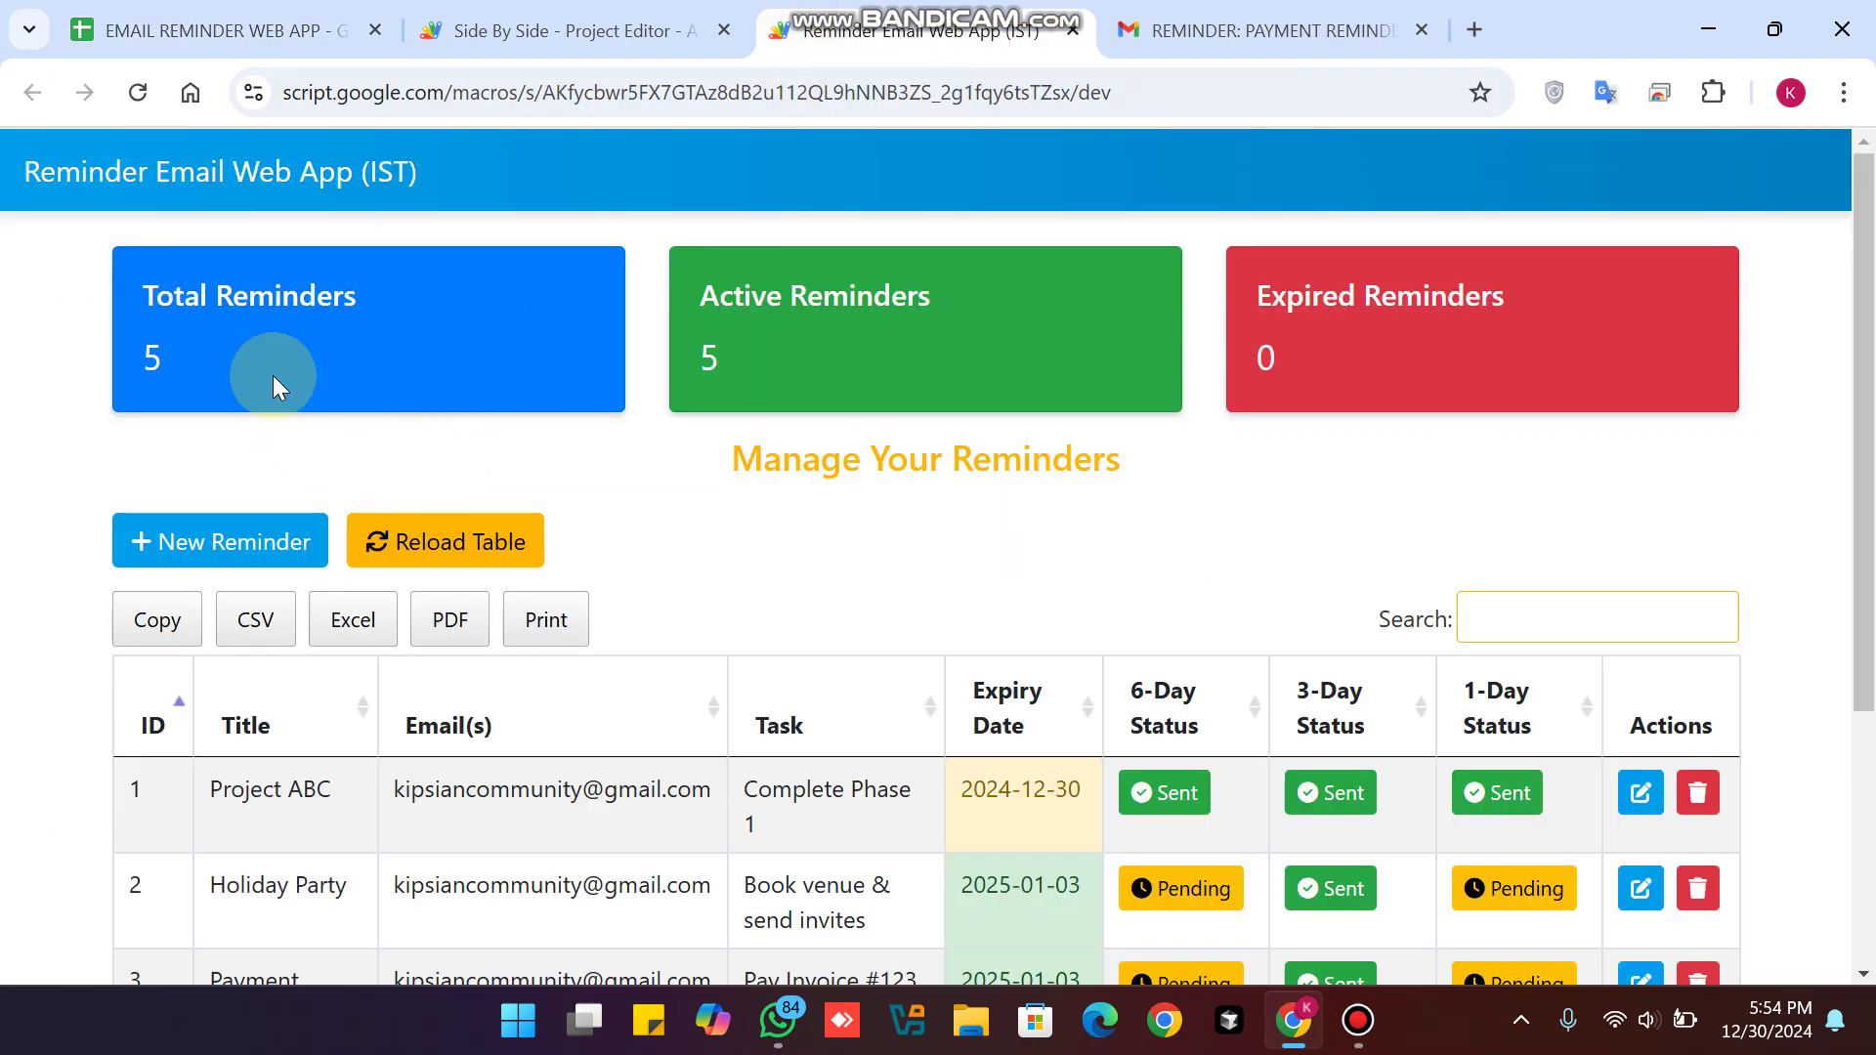
pyautogui.moveTo(183, 375); pyautogui.dragTo(137, 307)
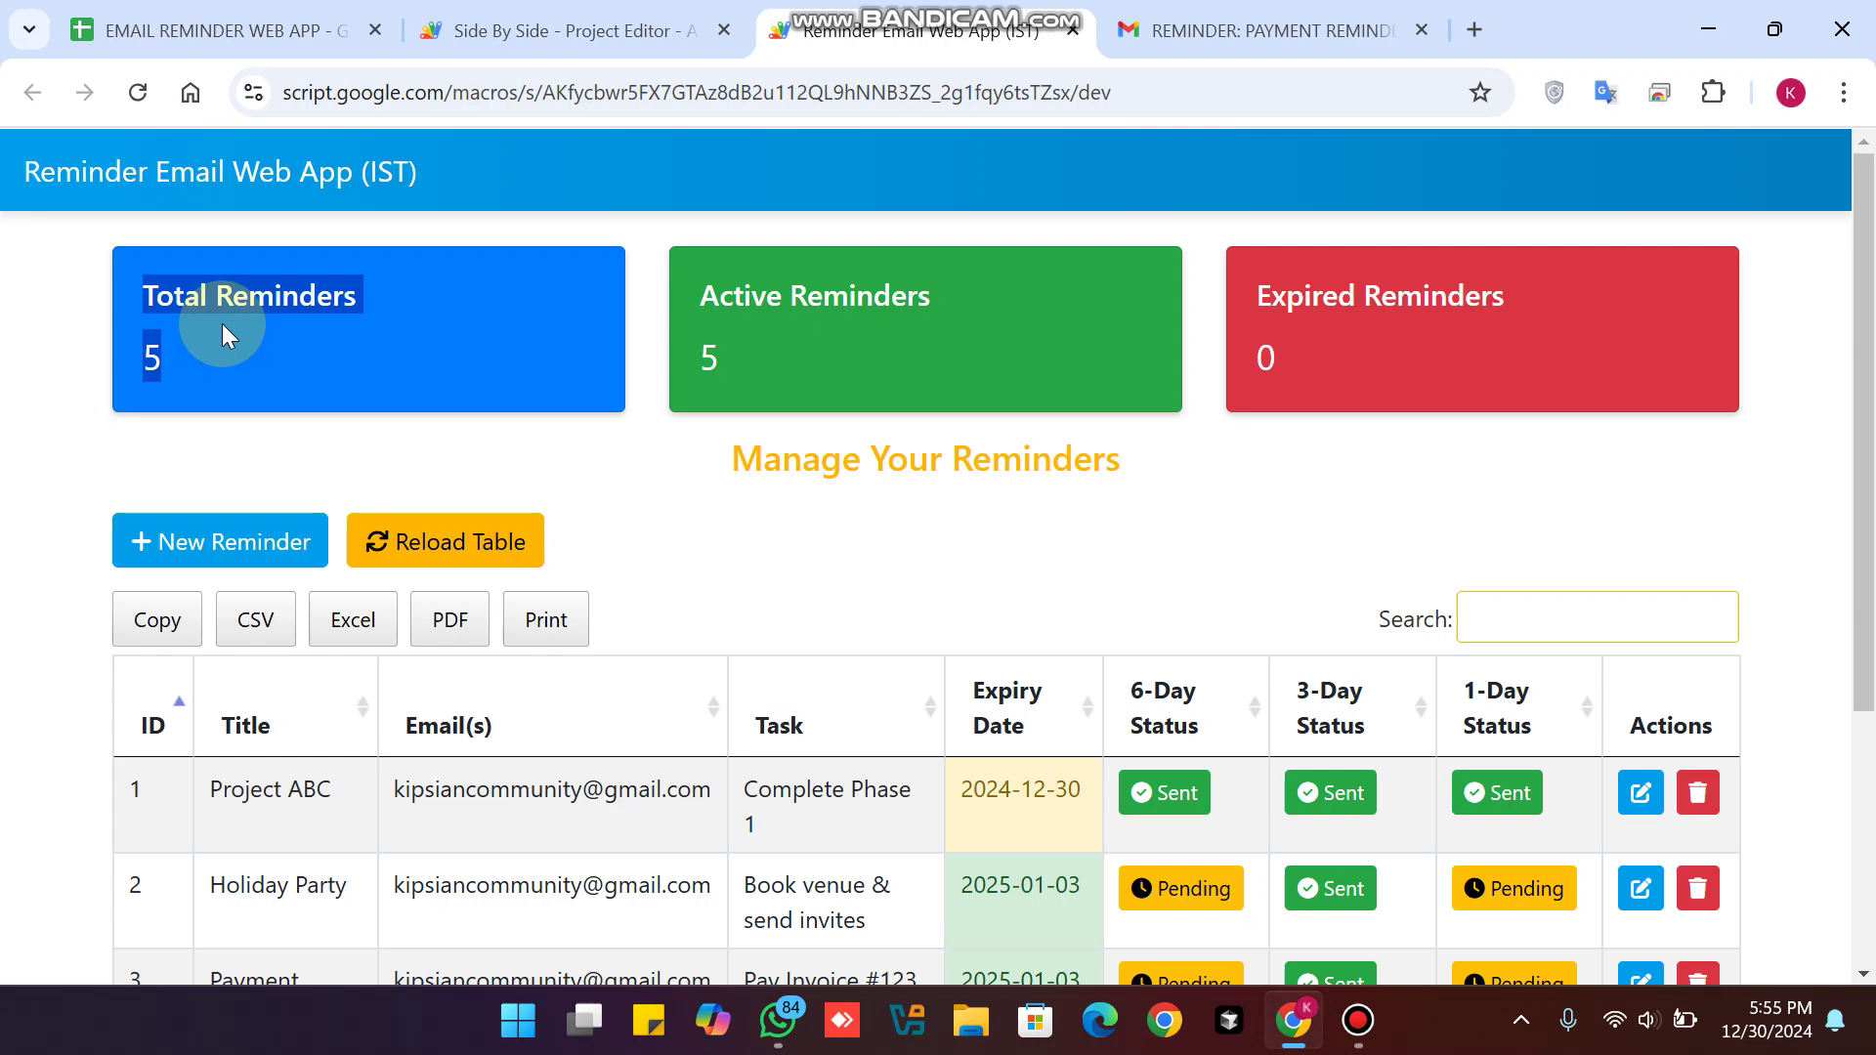
pyautogui.scroll(-3, 794, 396)
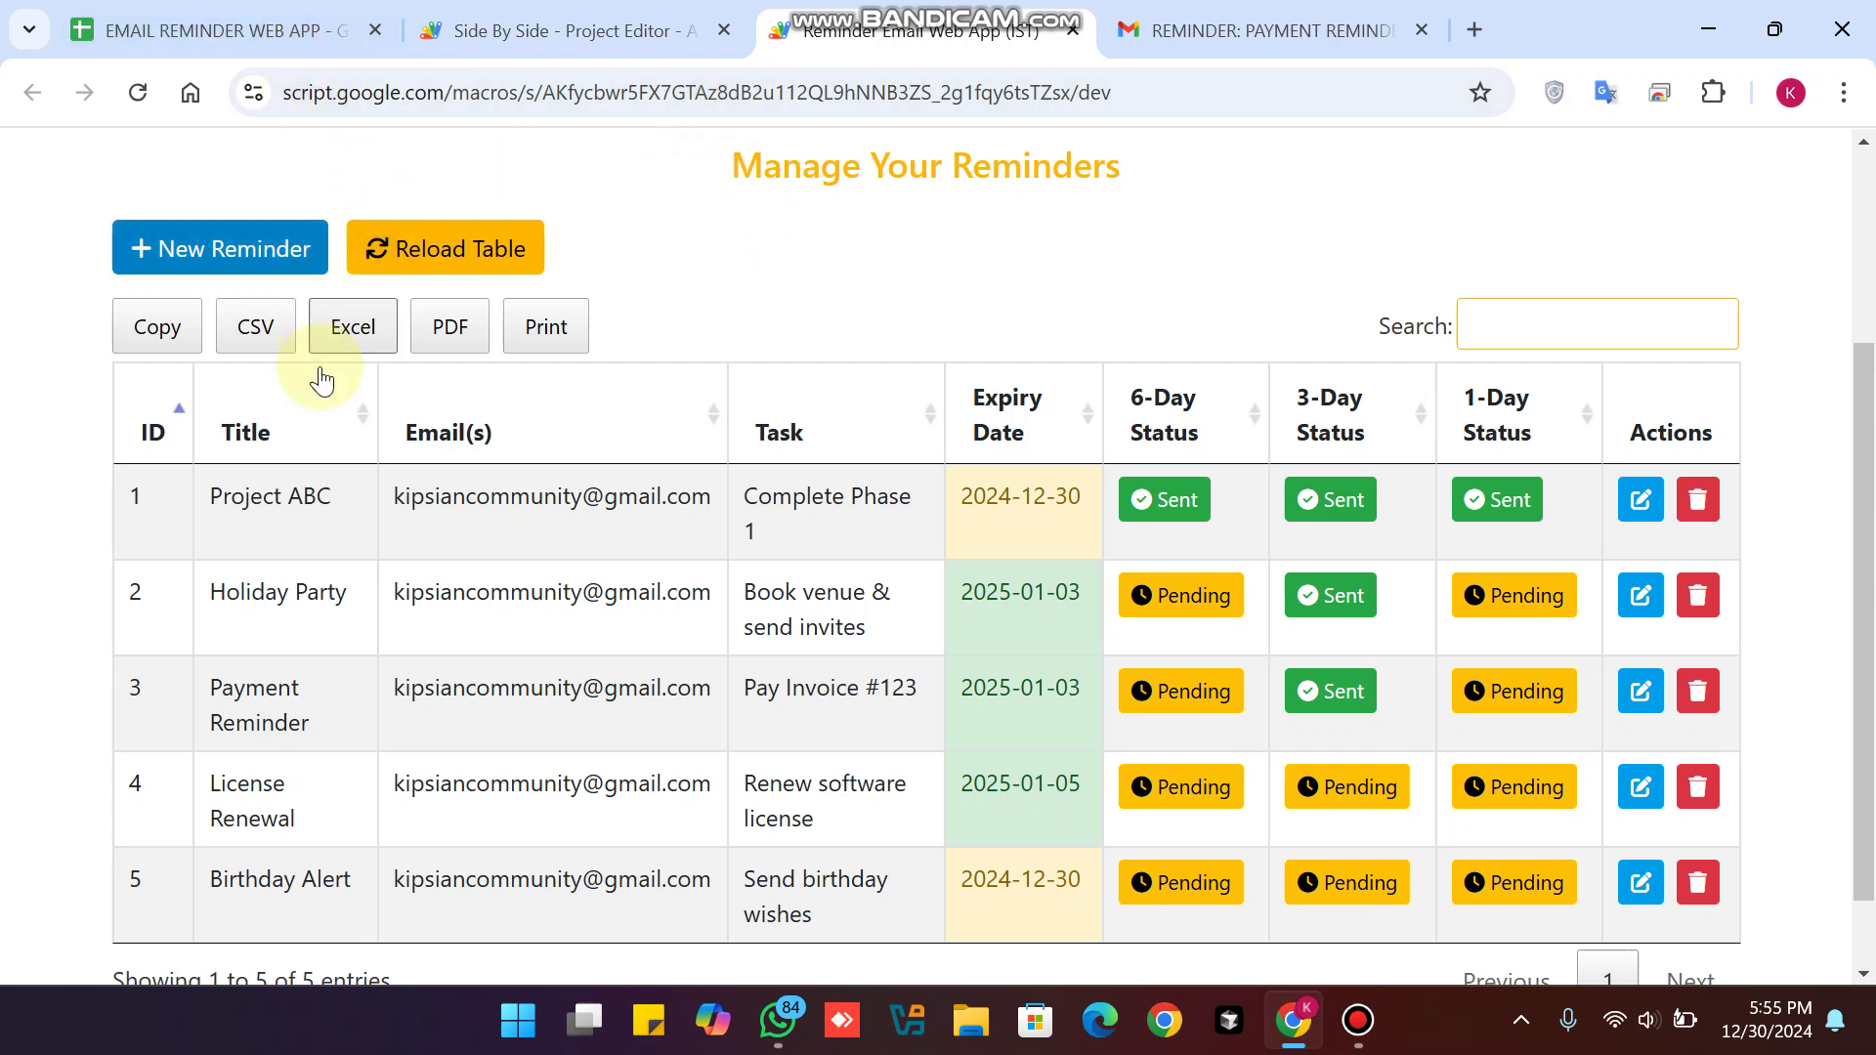
pyautogui.scroll(3, 321, 380)
pyautogui.click(230, 543)
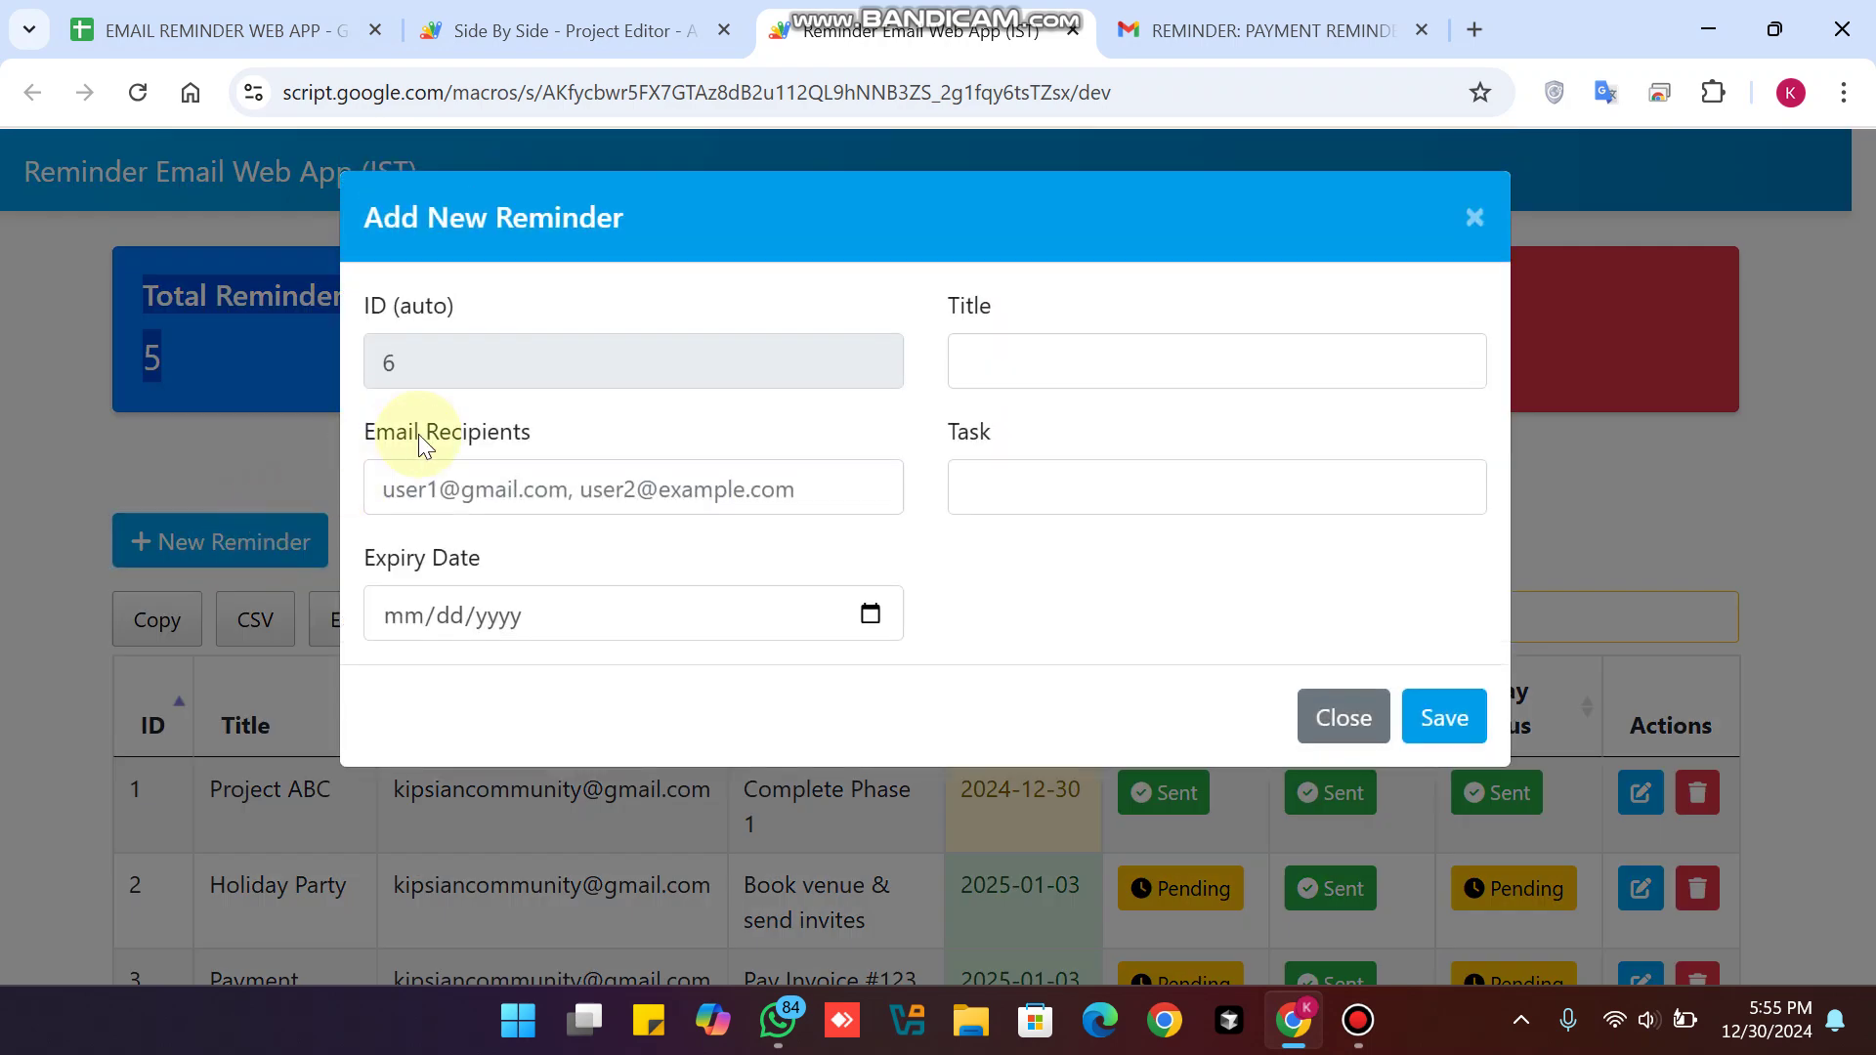
# Enter title 'Project Payment Advance', the task and expiry 12/31/2024; saving flags missing fields.
pyautogui.moveTo(440, 356); pyautogui.dragTo(375, 359)
pyautogui.click(1134, 360)
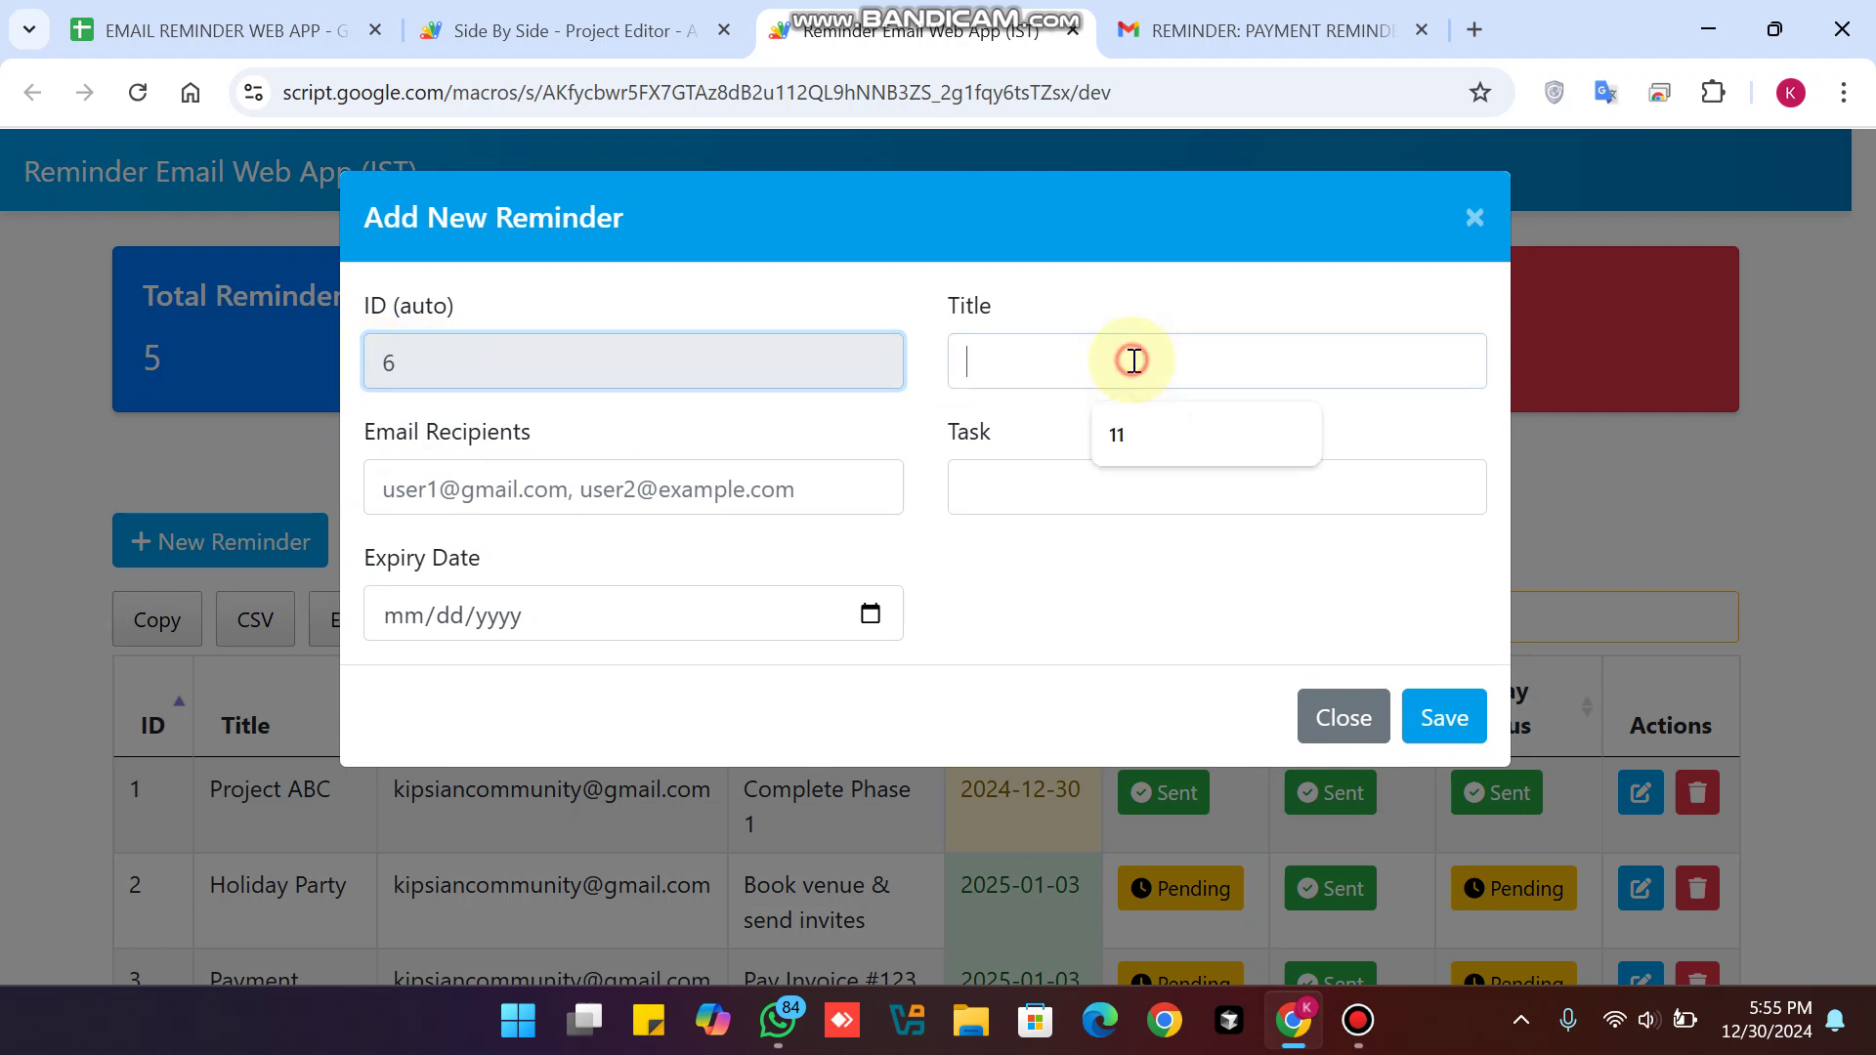
pyautogui.write('Project Payment Advance')
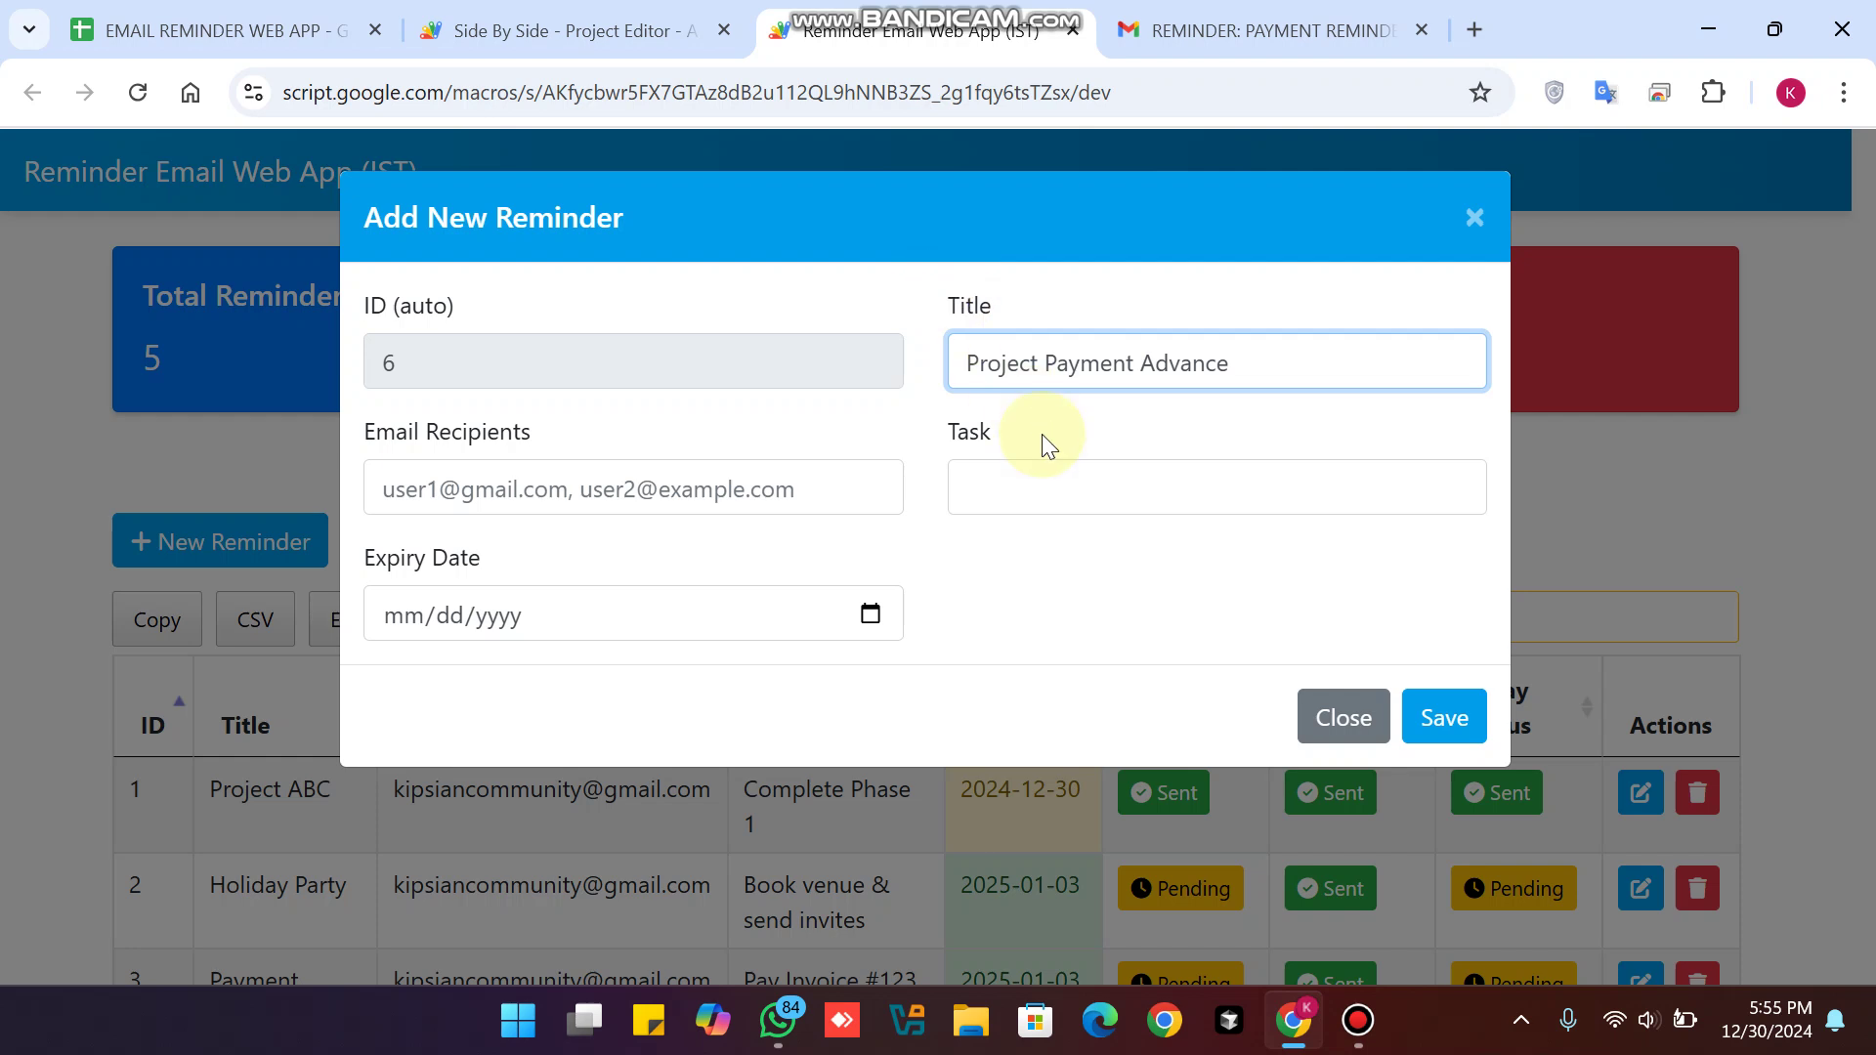
pyautogui.click(1065, 481)
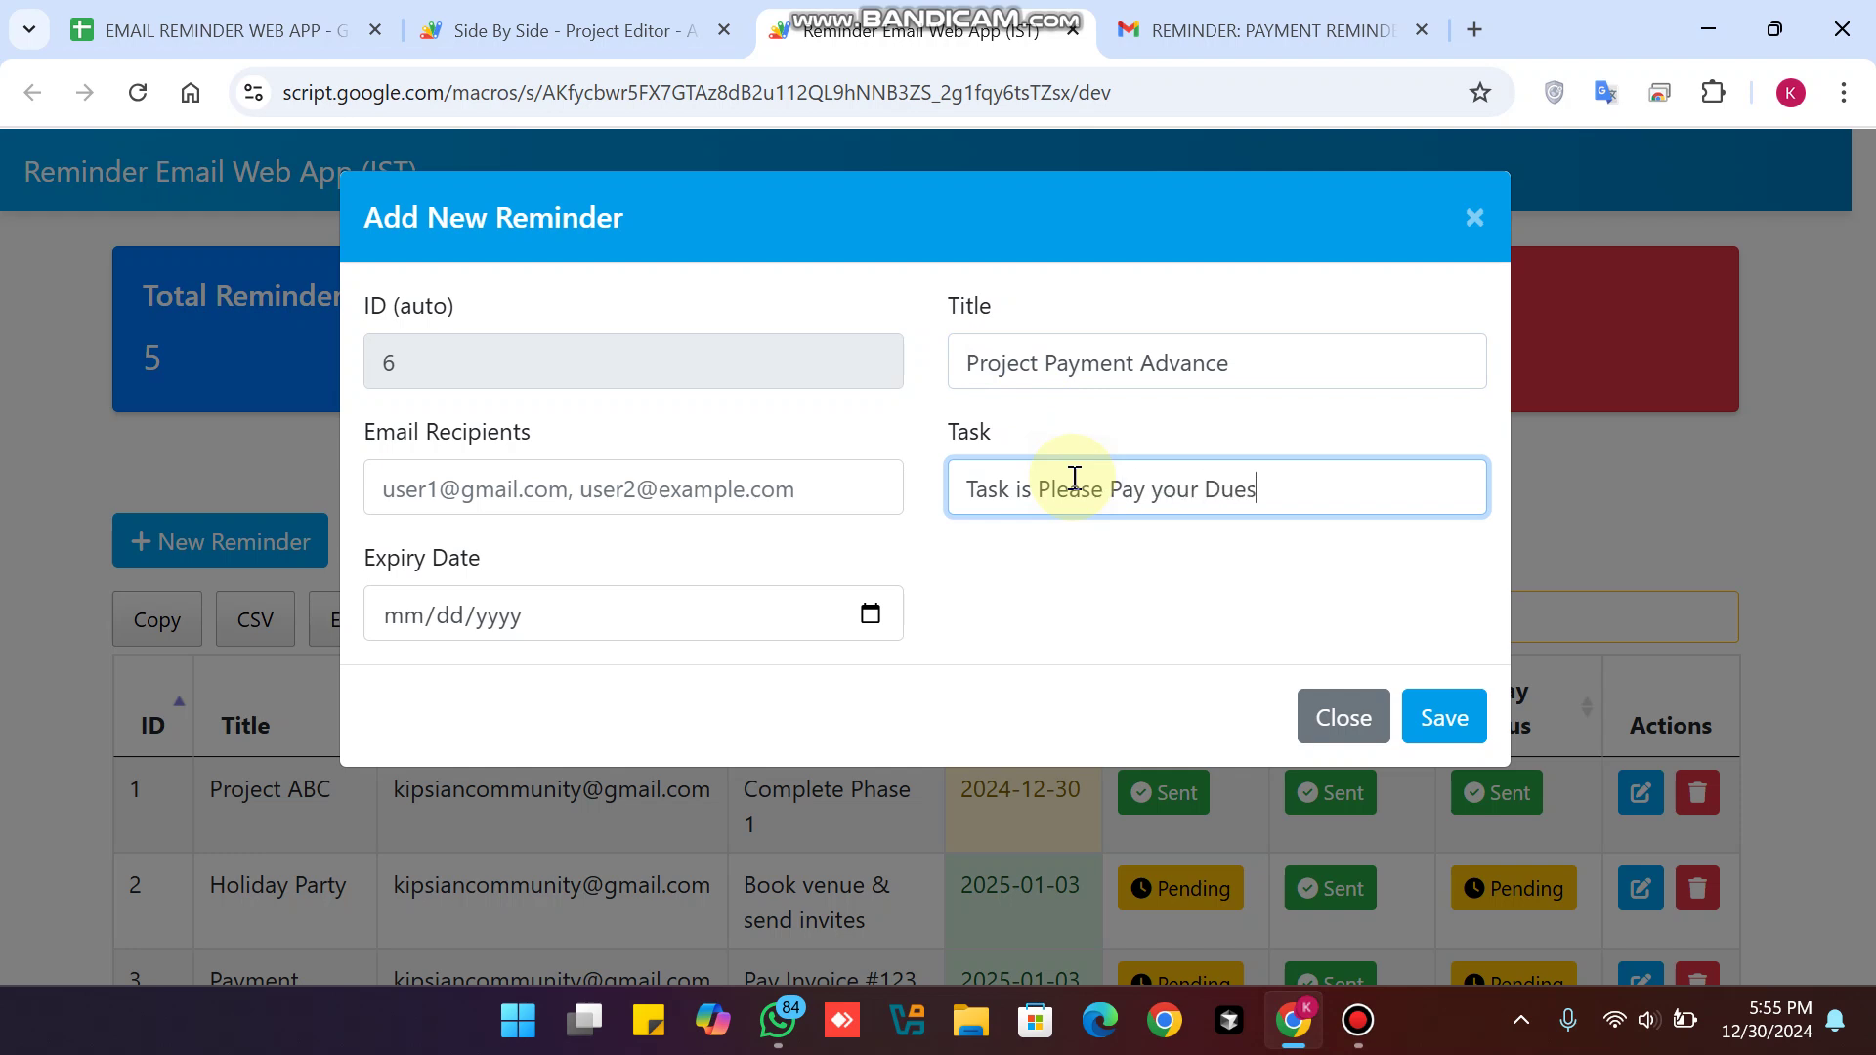
pyautogui.click(869, 613)
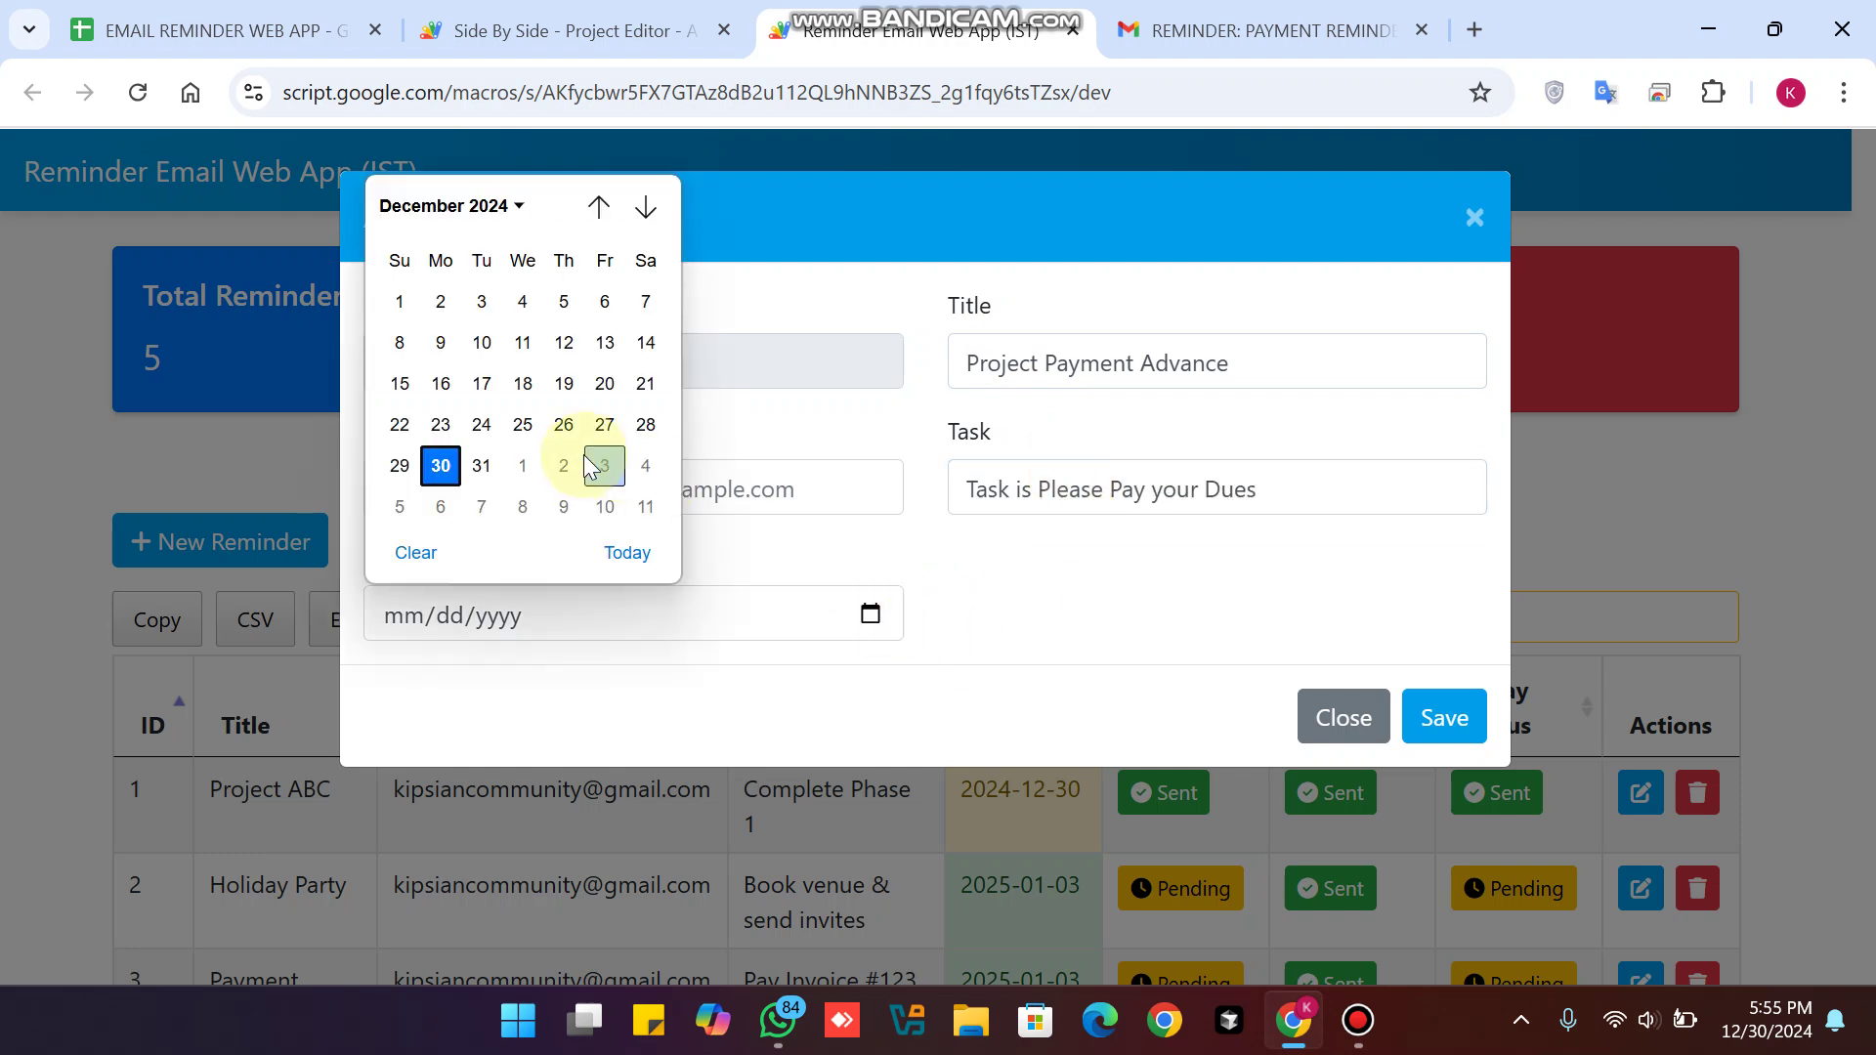
pyautogui.click(482, 467)
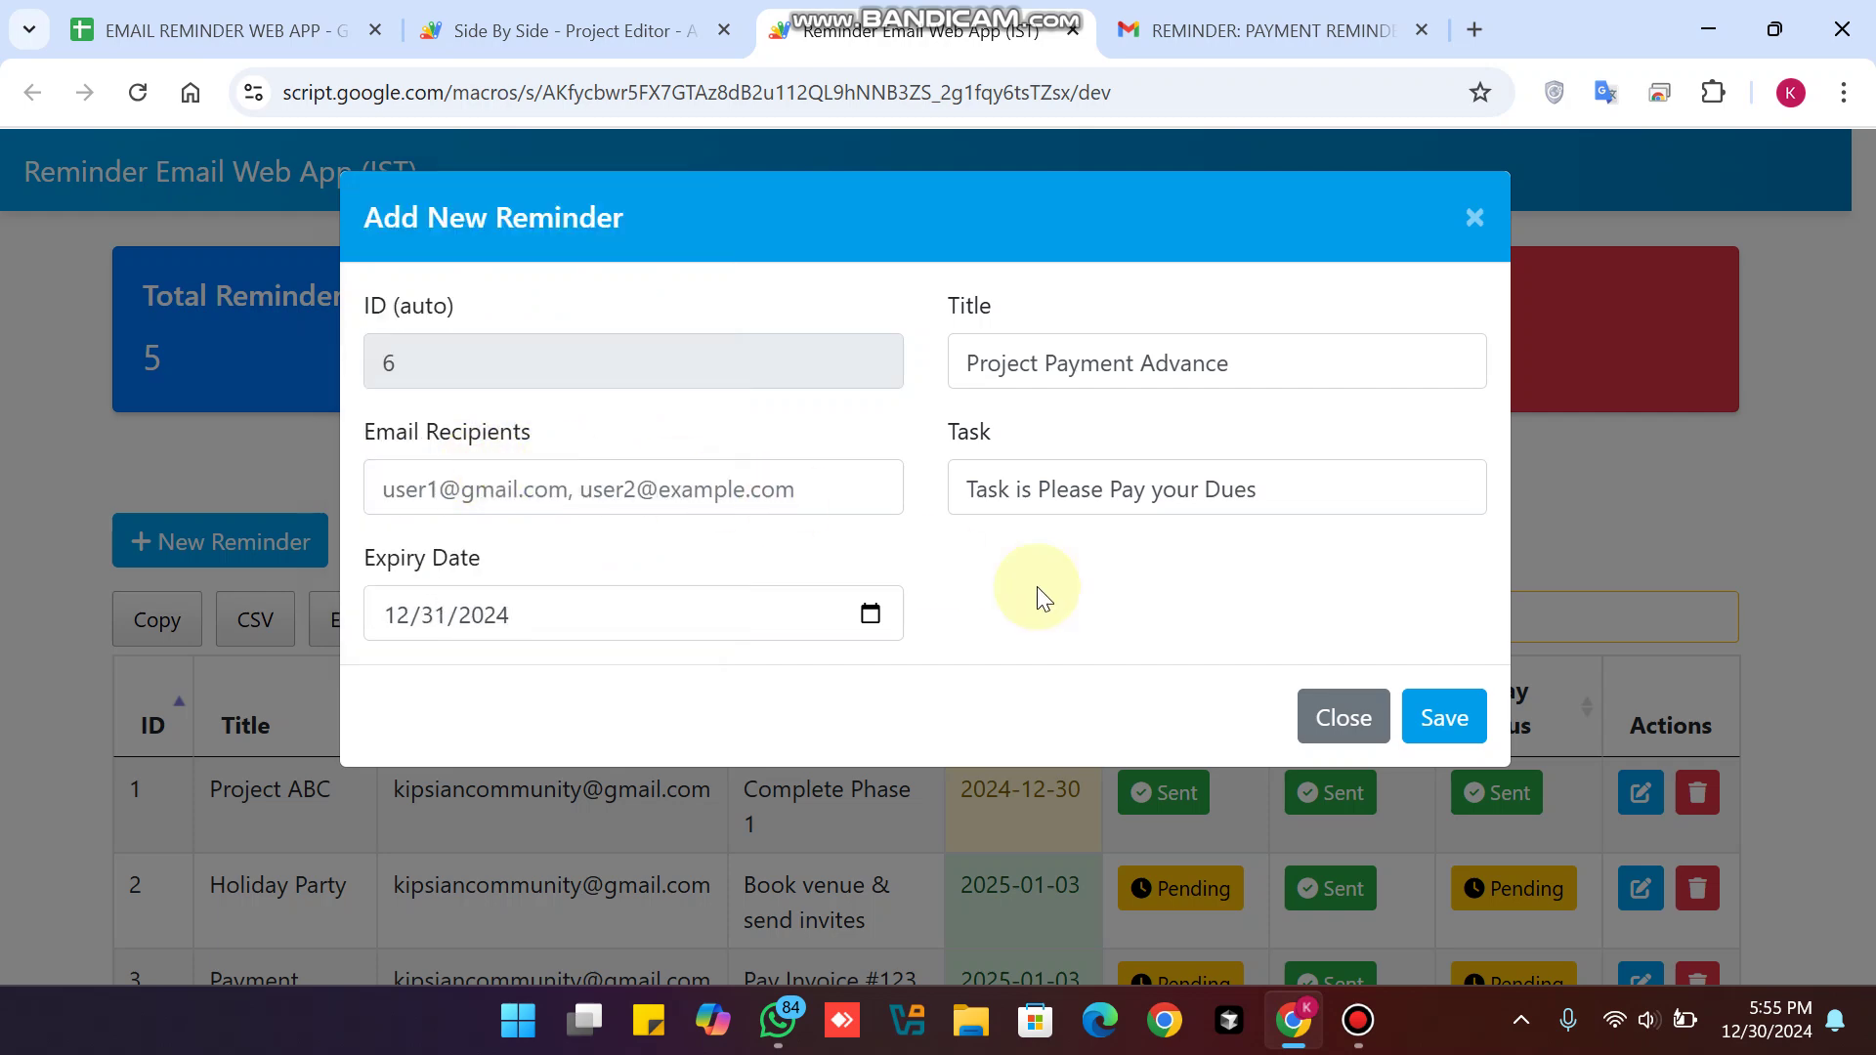
pyautogui.click(1427, 729)
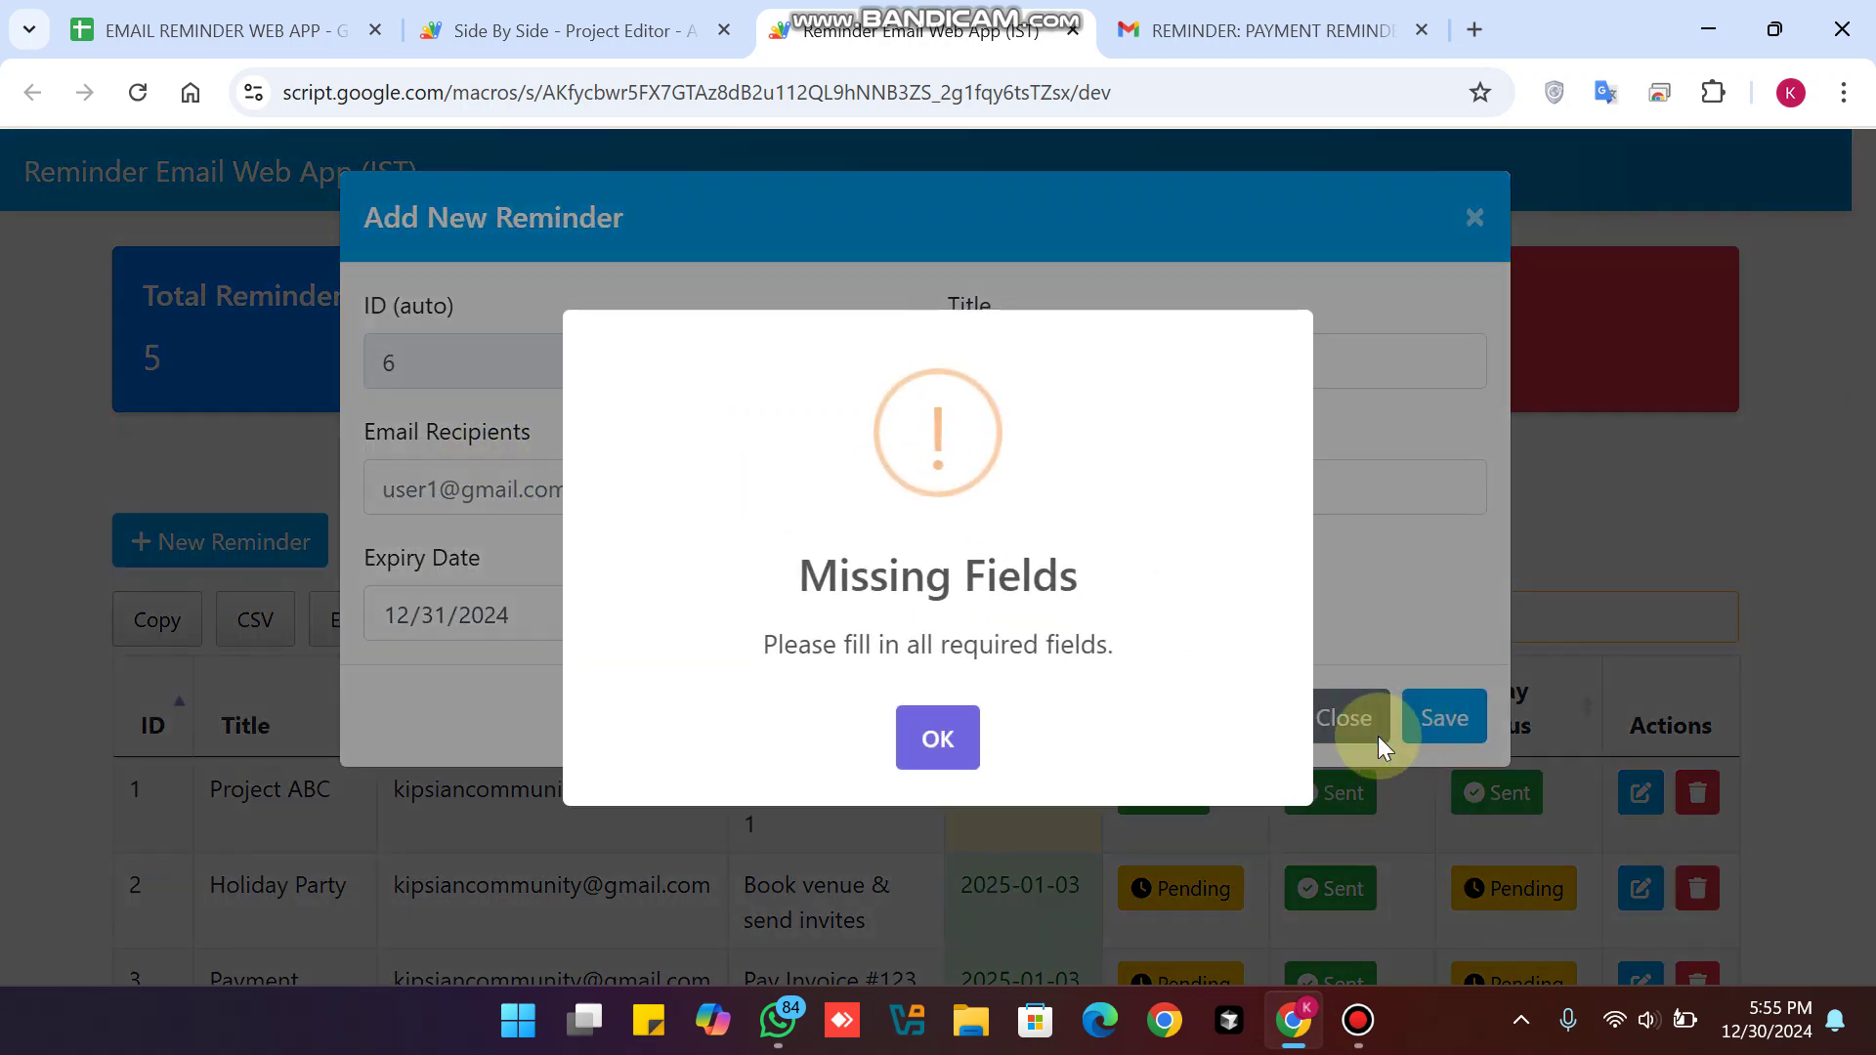
pyautogui.click(938, 740)
# Copy the recipient email from sheet cell C2 into Email Recipients.
pyautogui.click(543, 498)
pyautogui.click(283, 12)
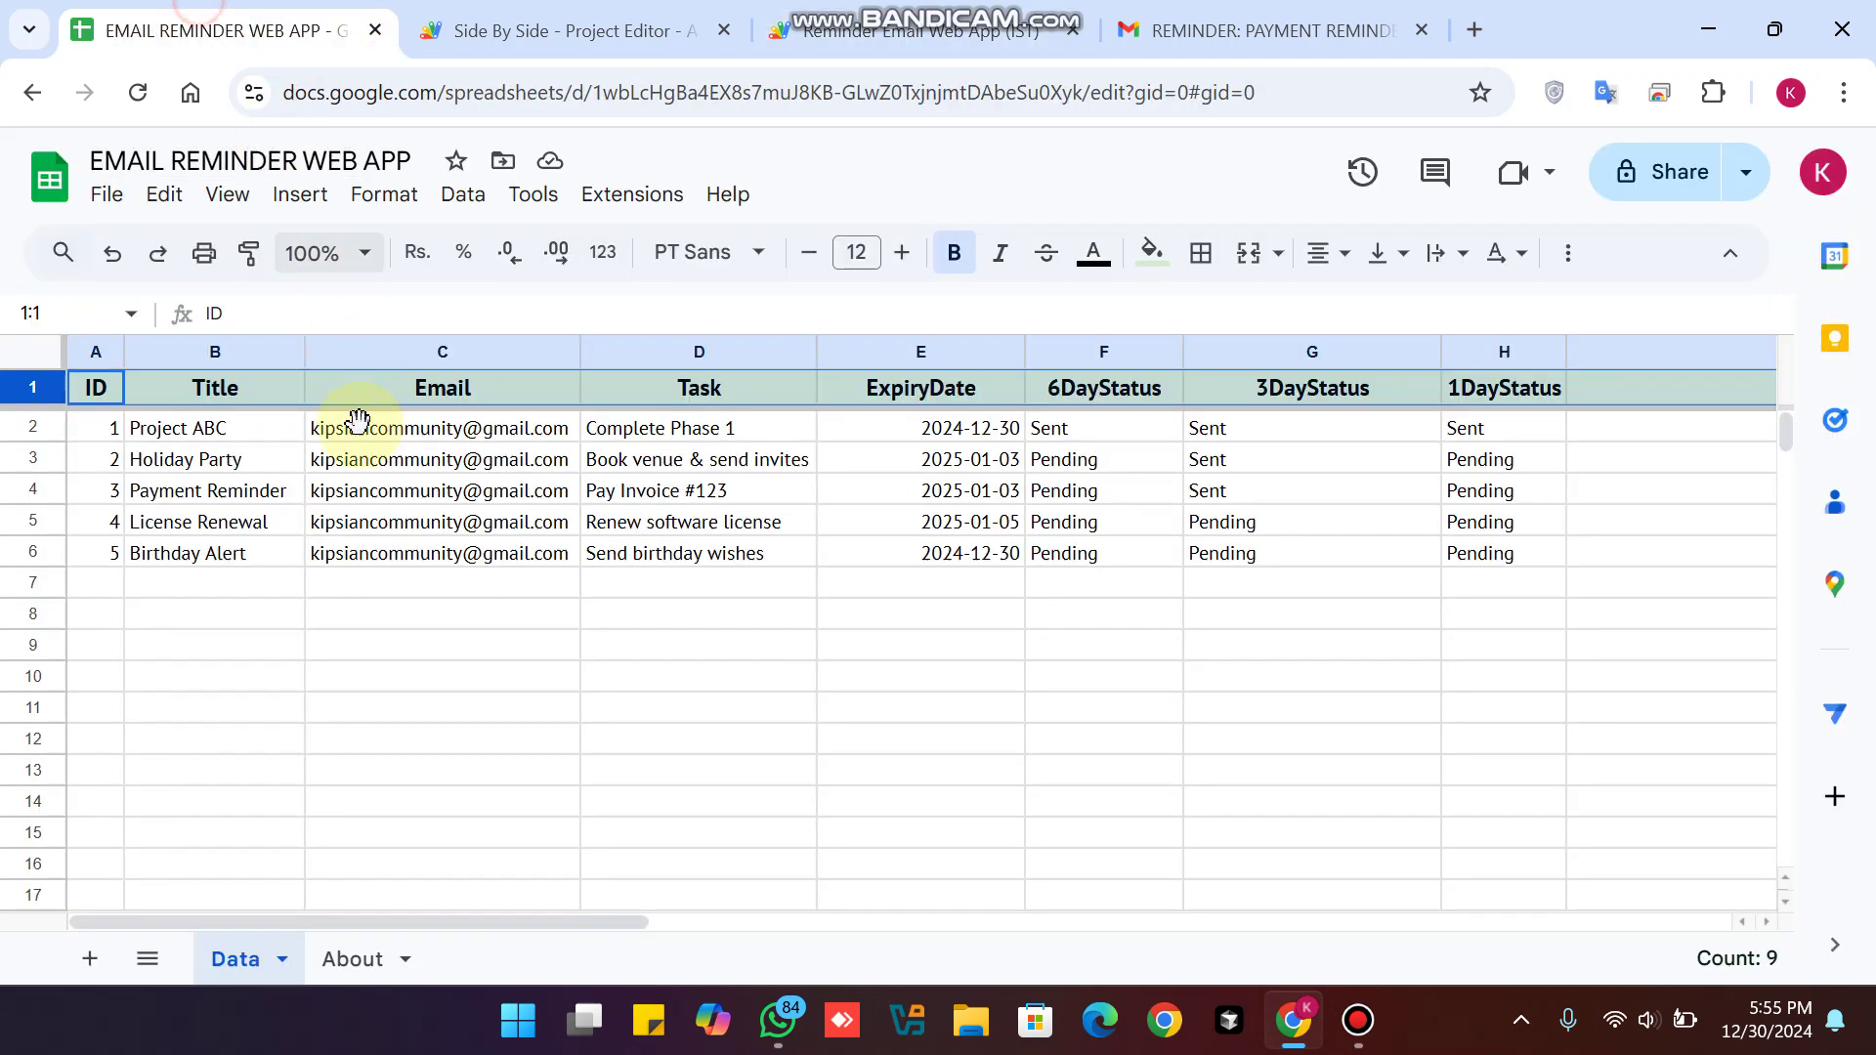
pyautogui.click(421, 430)
pyautogui.hotkey('ctrl', 'c')
pyautogui.click(1260, 31)
pyautogui.click(918, 30)
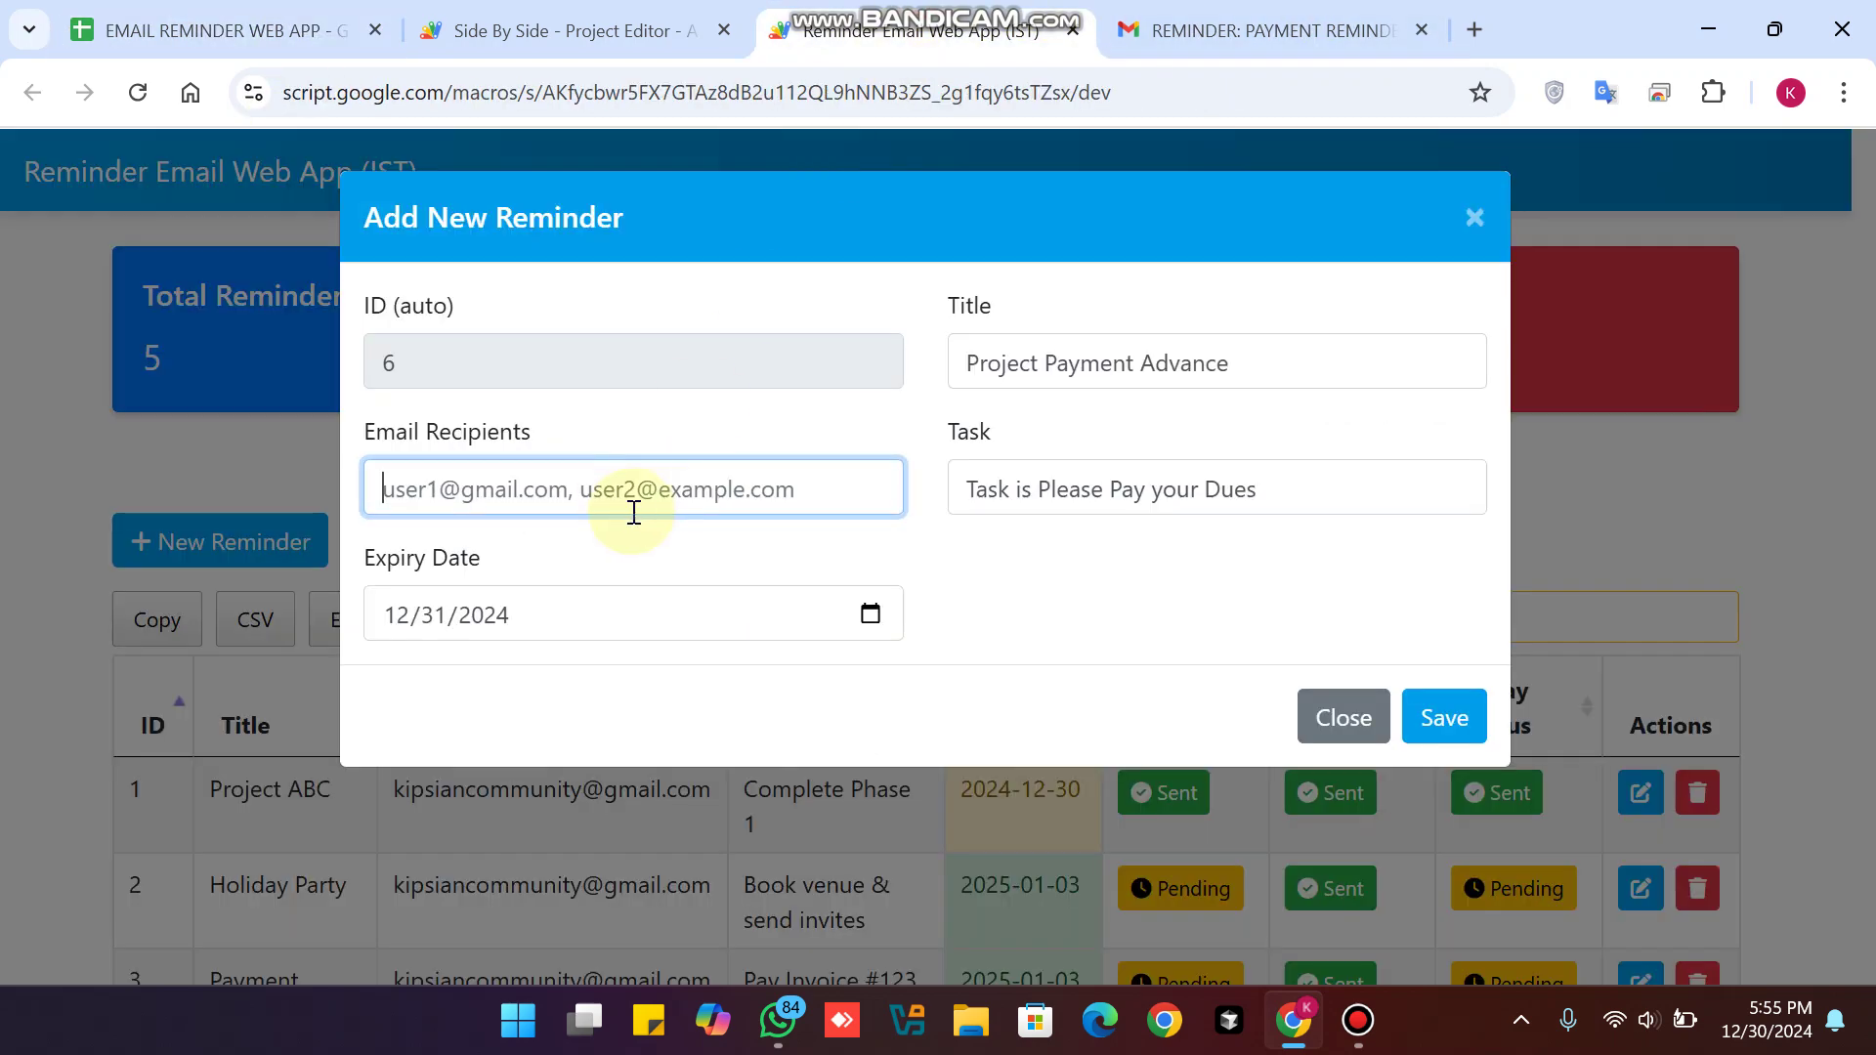
pyautogui.hotkey('ctrl', 'v')
# Save the new reminder and check the dashboard counts: 6 total, 6 active.
pyautogui.click(1466, 720)
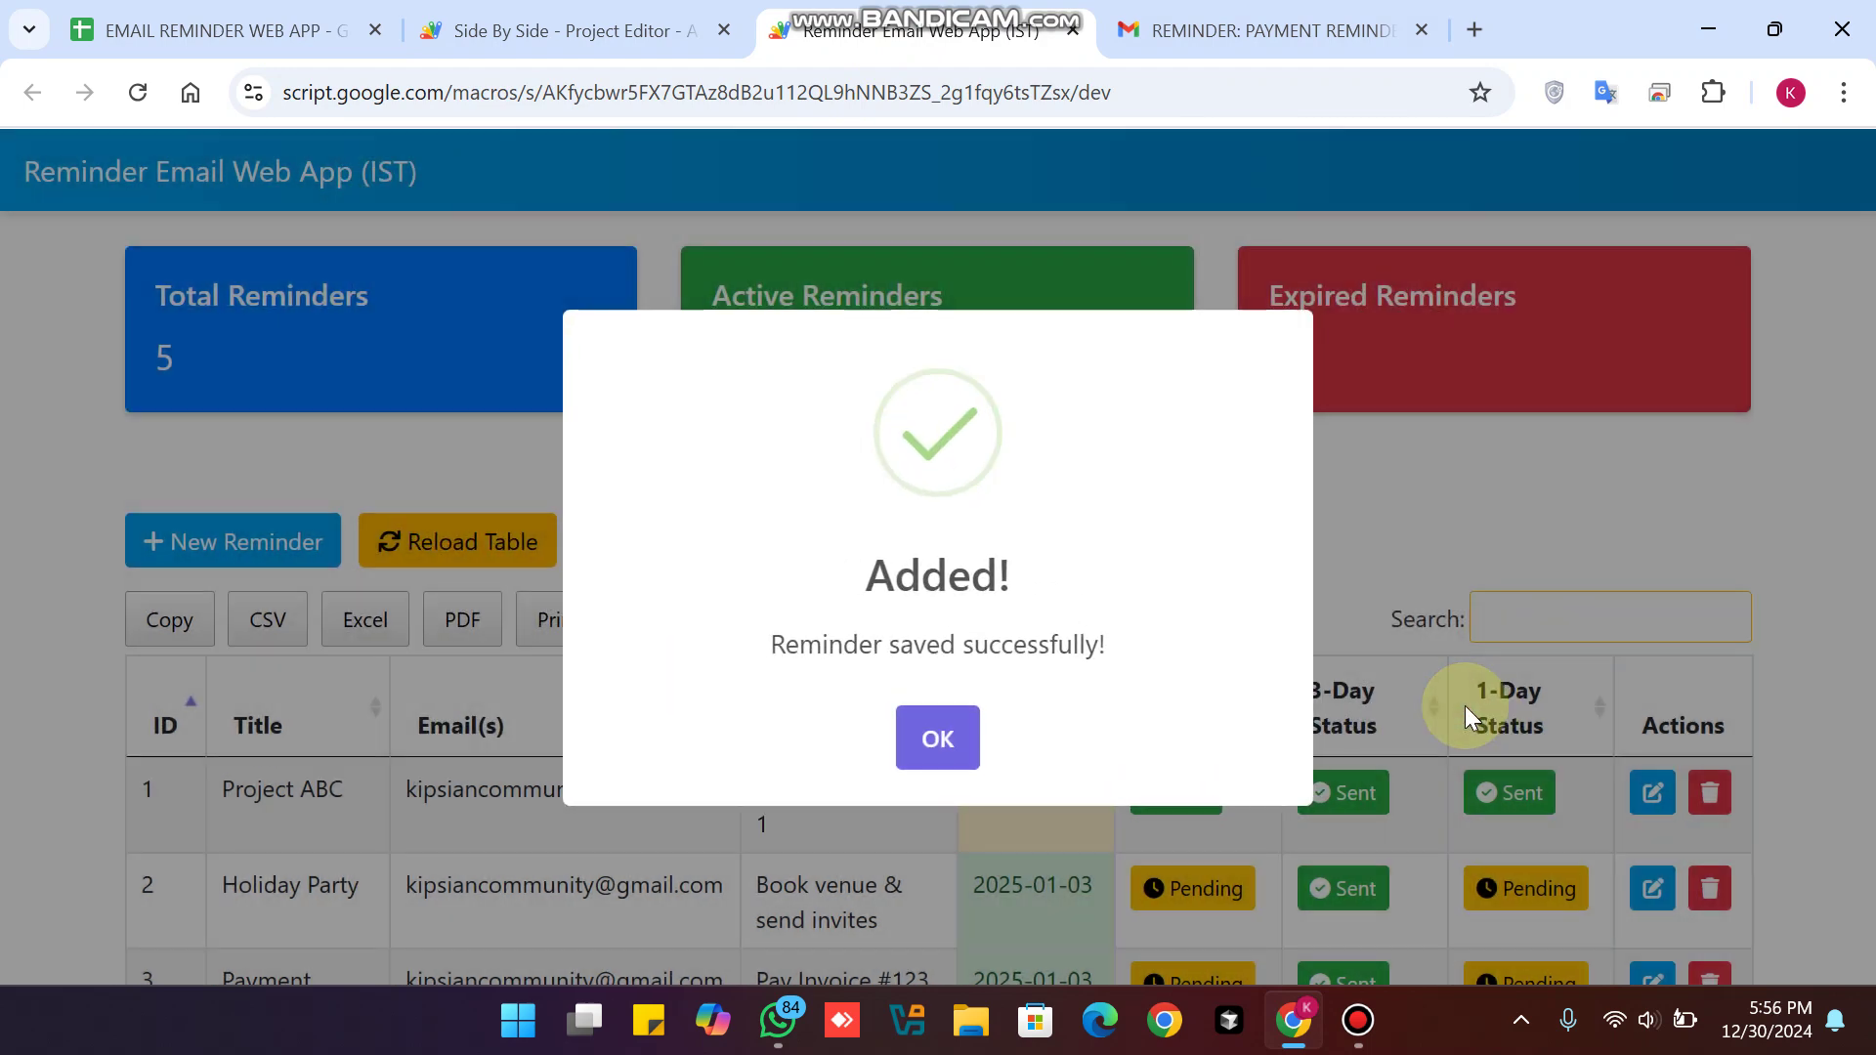
pyautogui.click(933, 741)
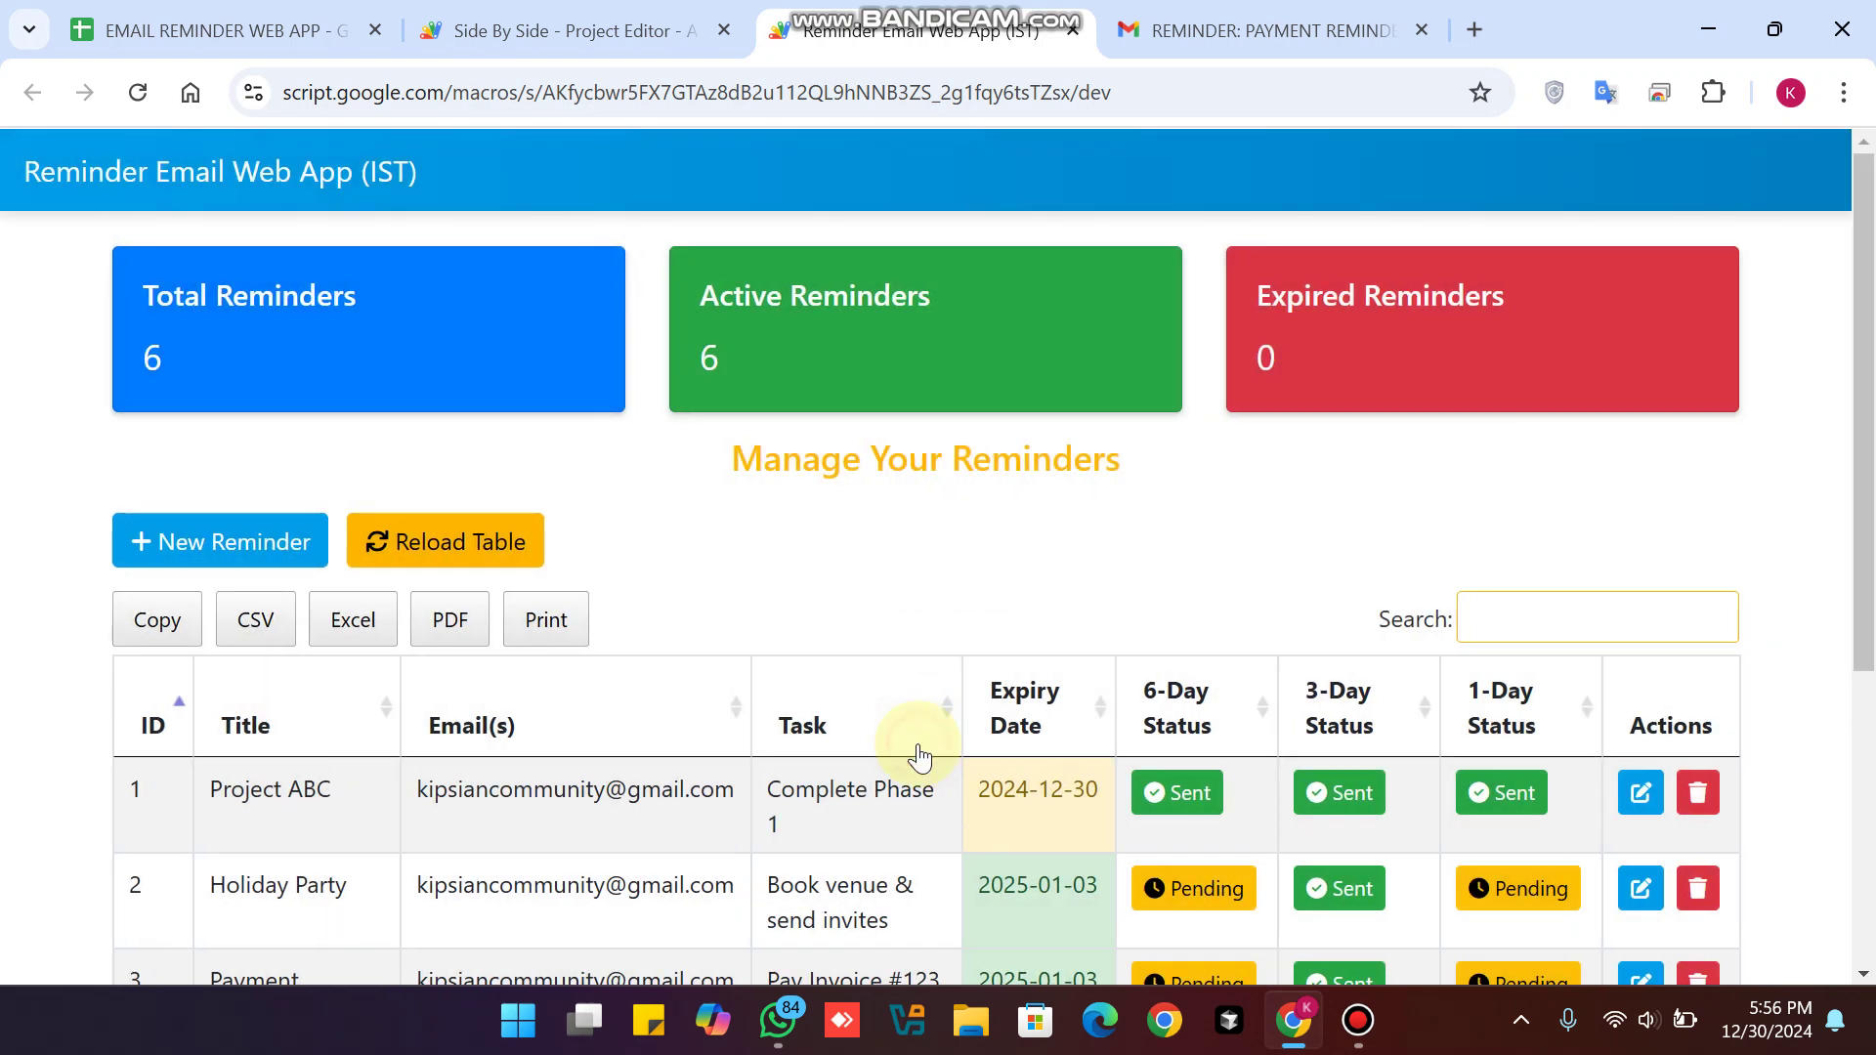
pyautogui.moveTo(161, 334); pyautogui.dragTo(147, 305)
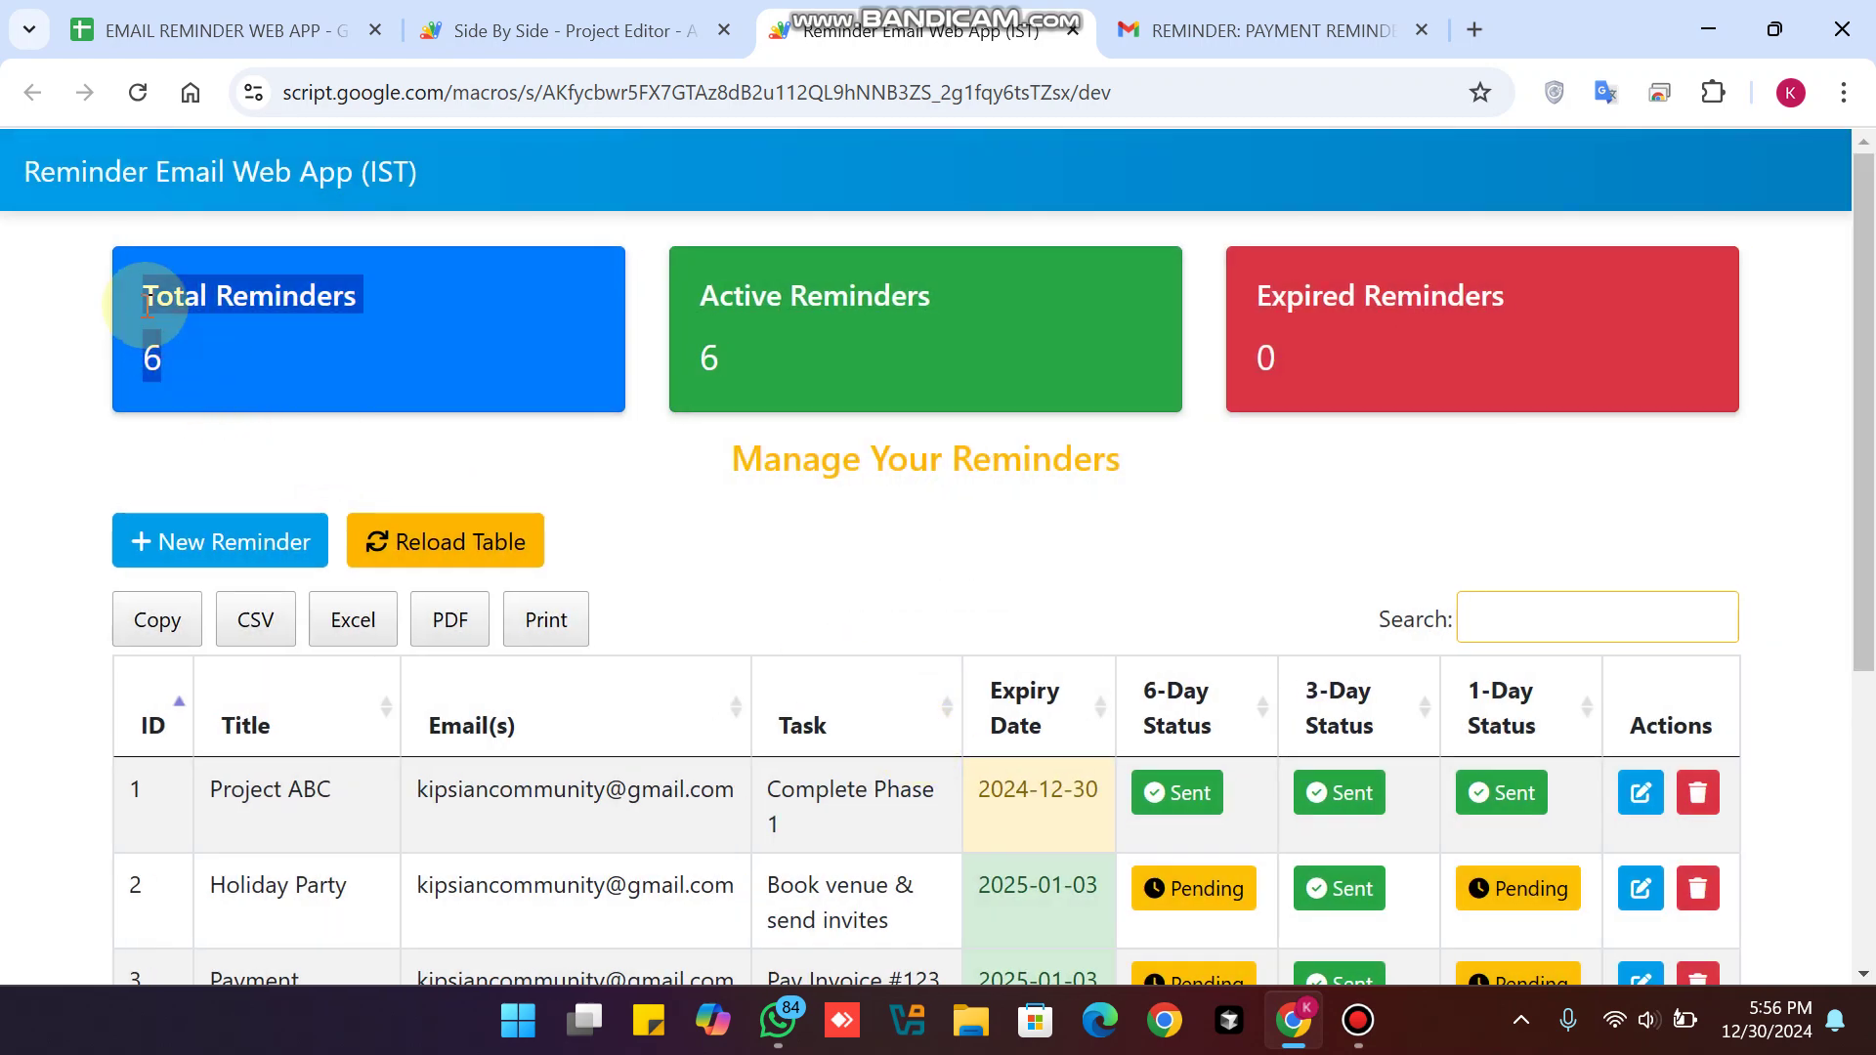
pyautogui.moveTo(743, 383); pyautogui.dragTo(700, 291)
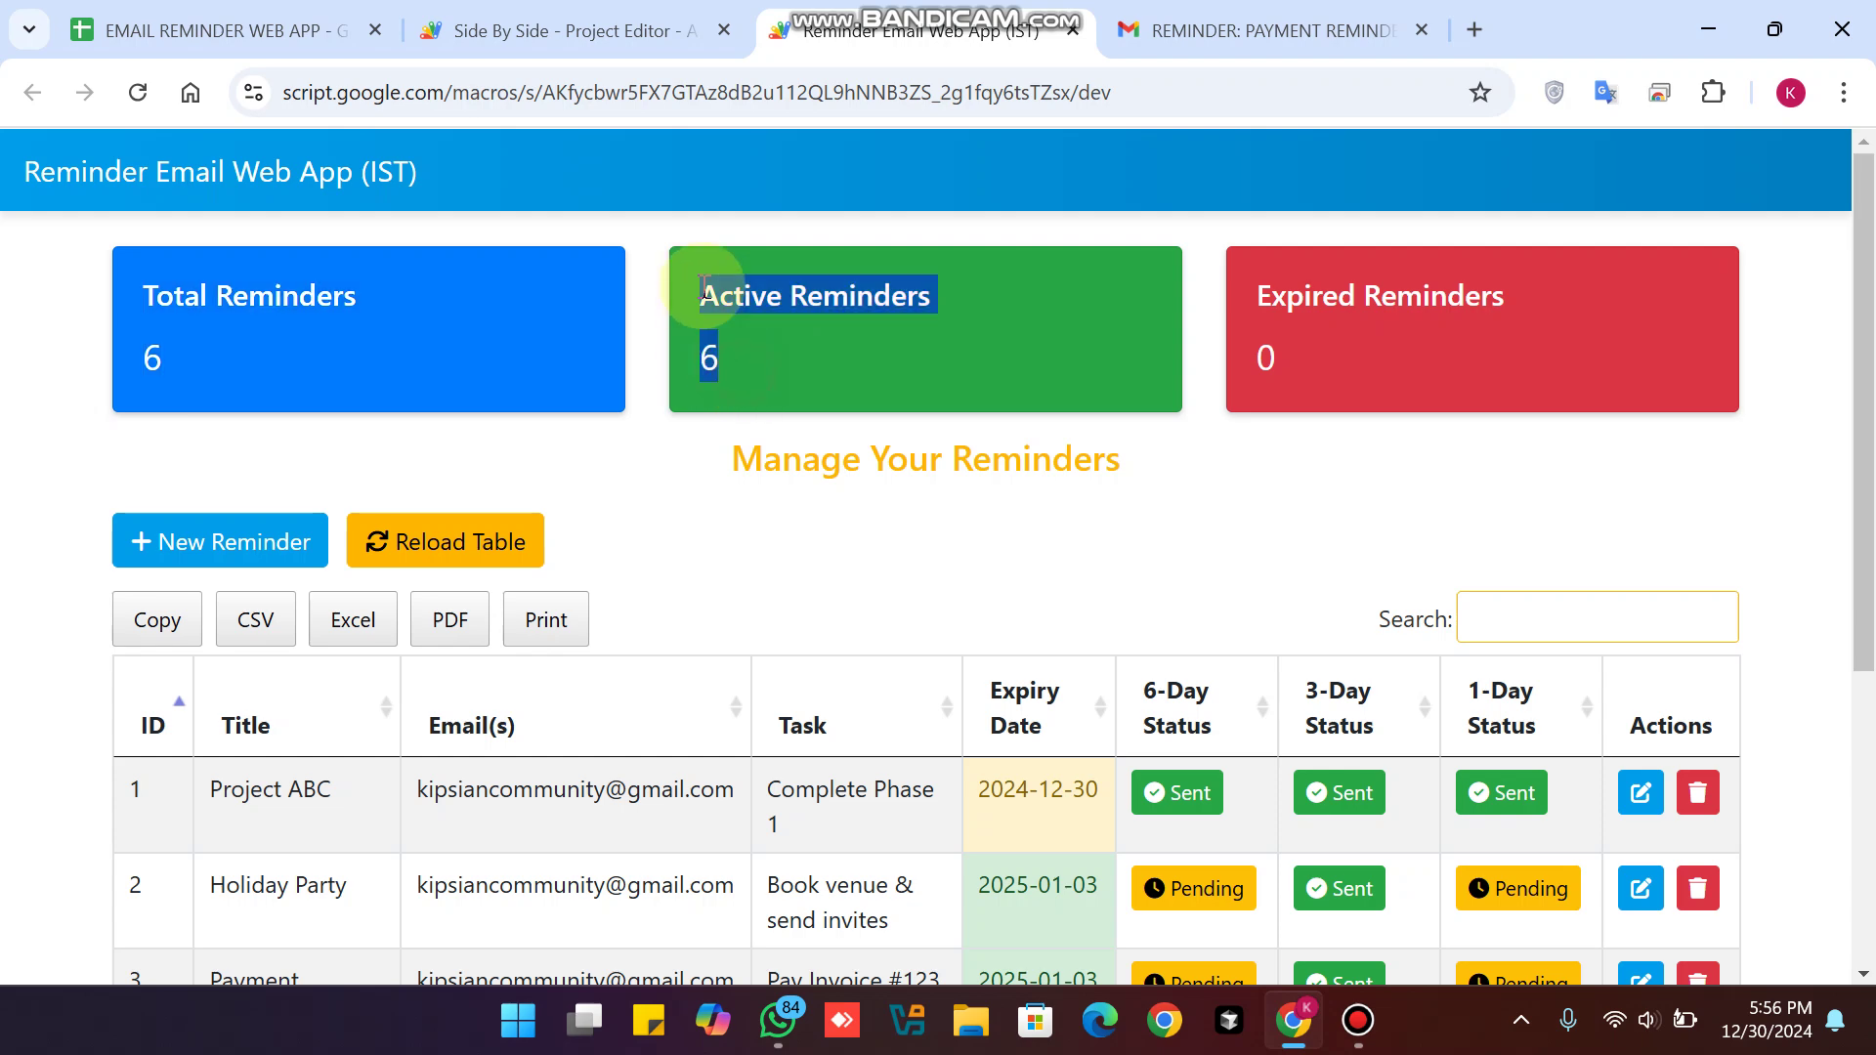
pyautogui.moveTo(1231, 372); pyautogui.dragTo(1235, 291)
pyautogui.scroll(-5, 1270, 498)
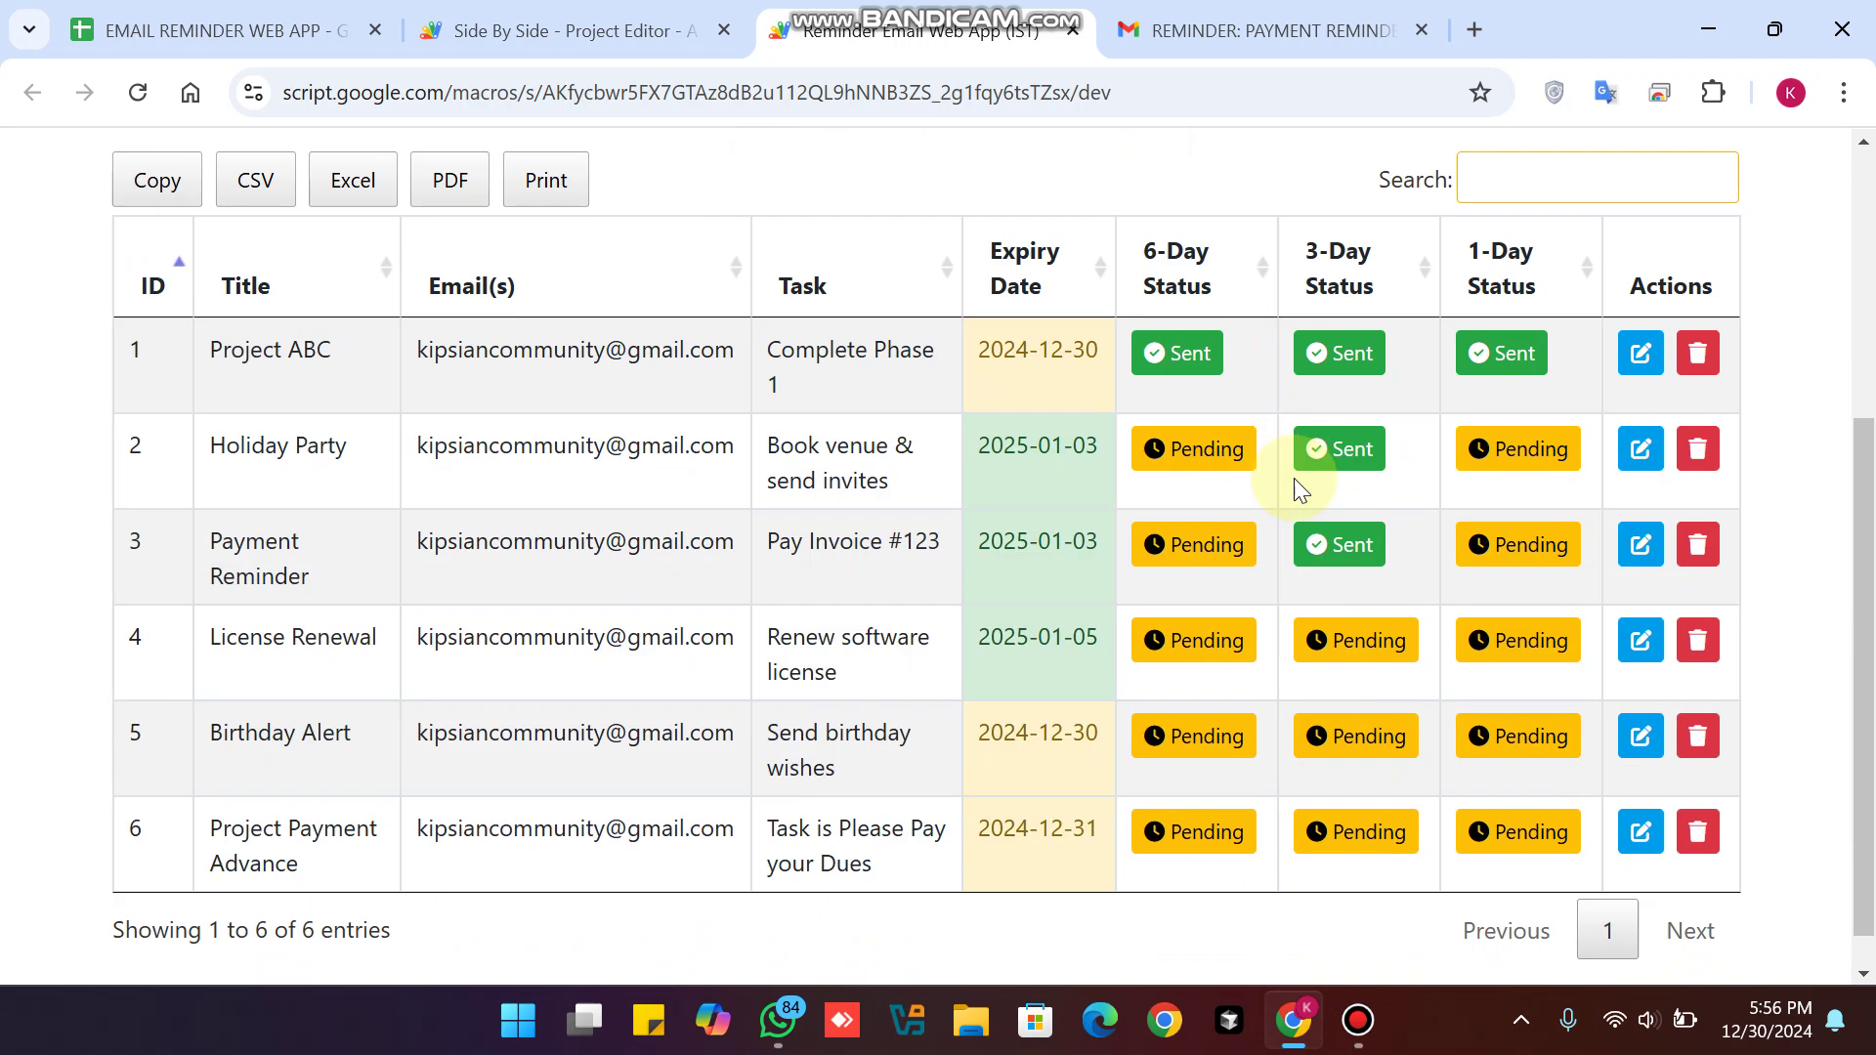
# Copy the Pending value from cell F3 in the reminder spreadsheet.
pyautogui.click(210, 30)
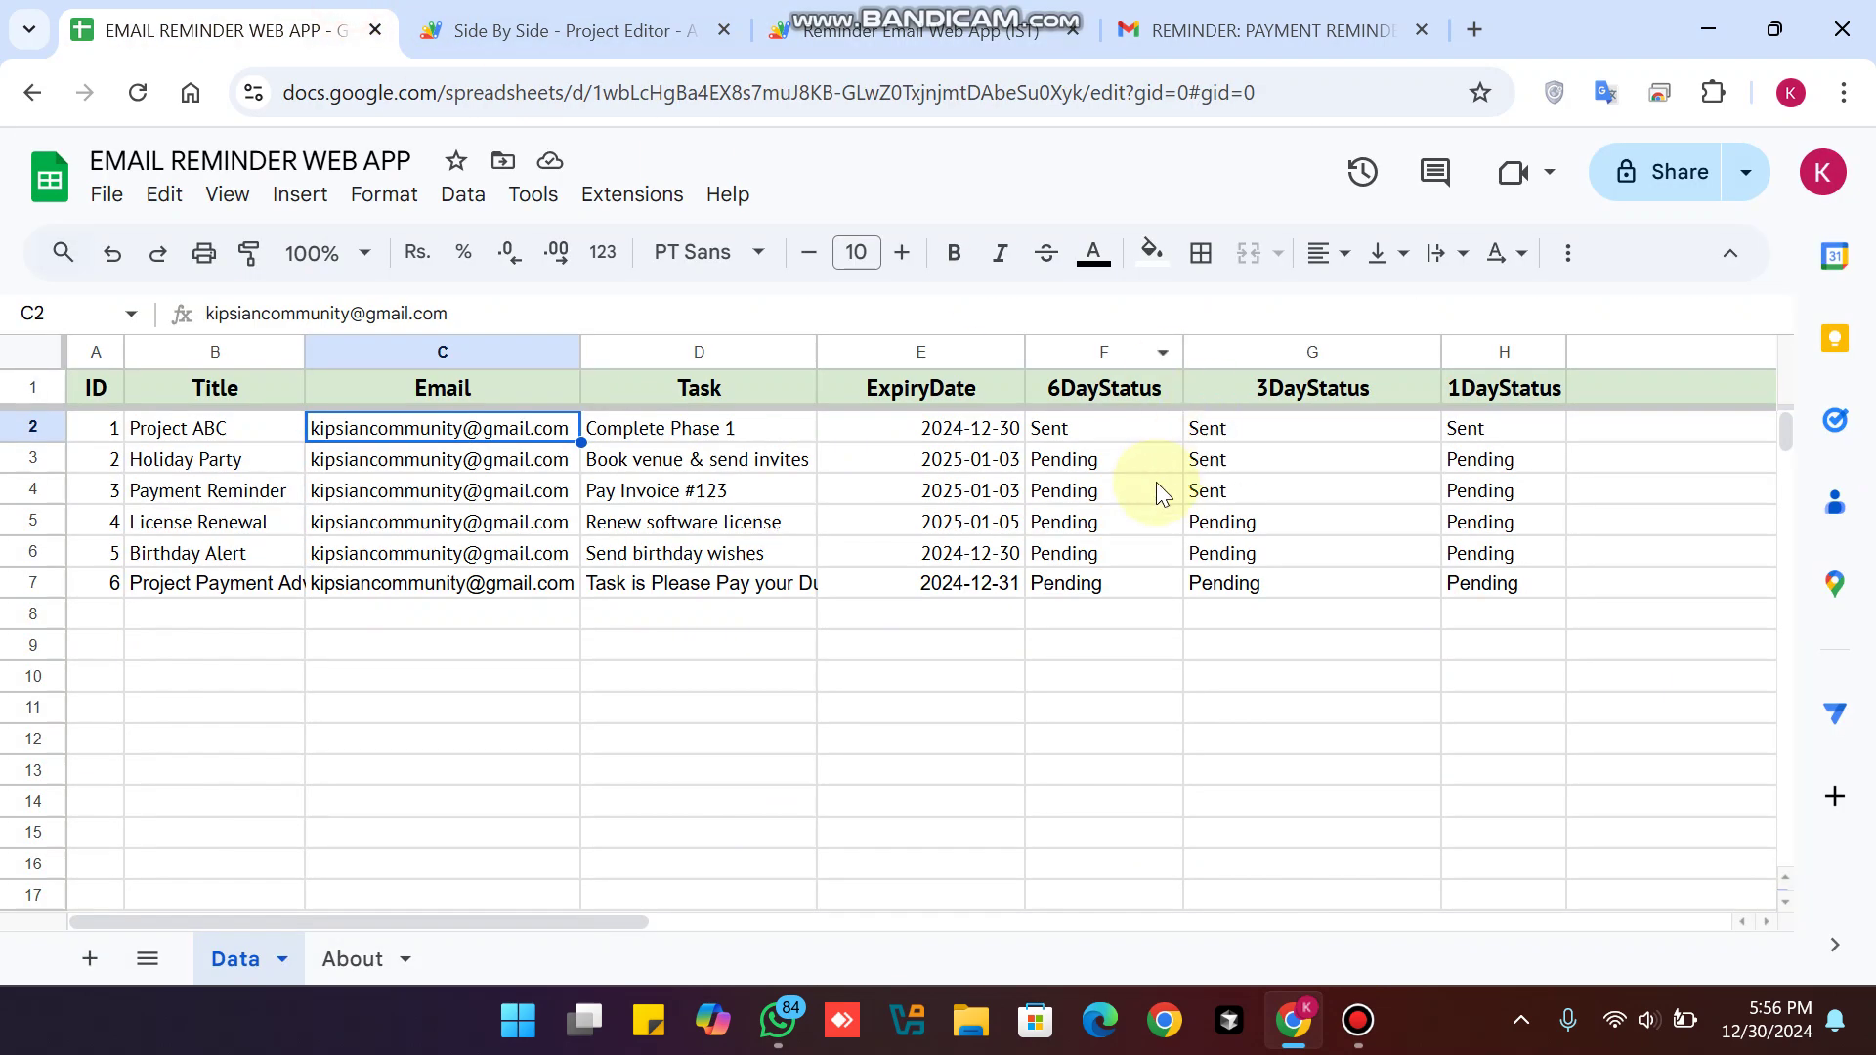
pyautogui.click(1082, 440)
pyautogui.click(1084, 463)
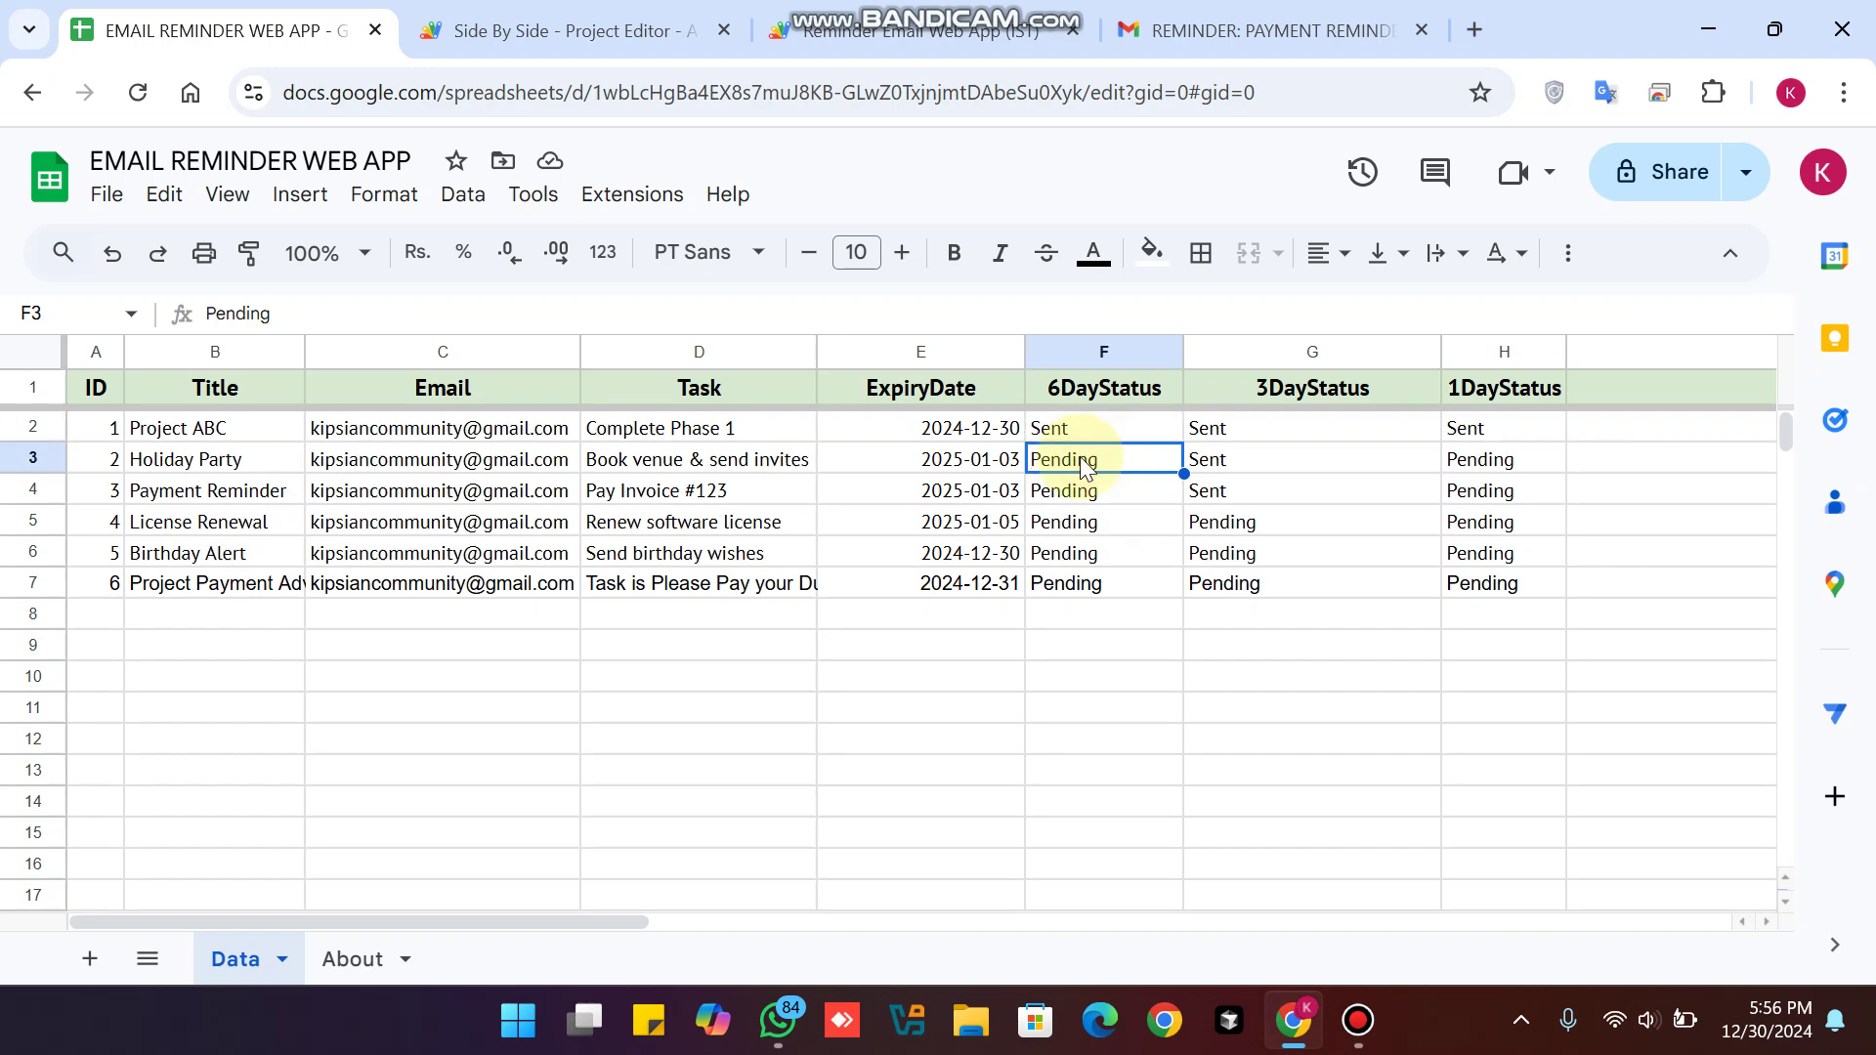
pyautogui.hotkey('ctrl', '3')
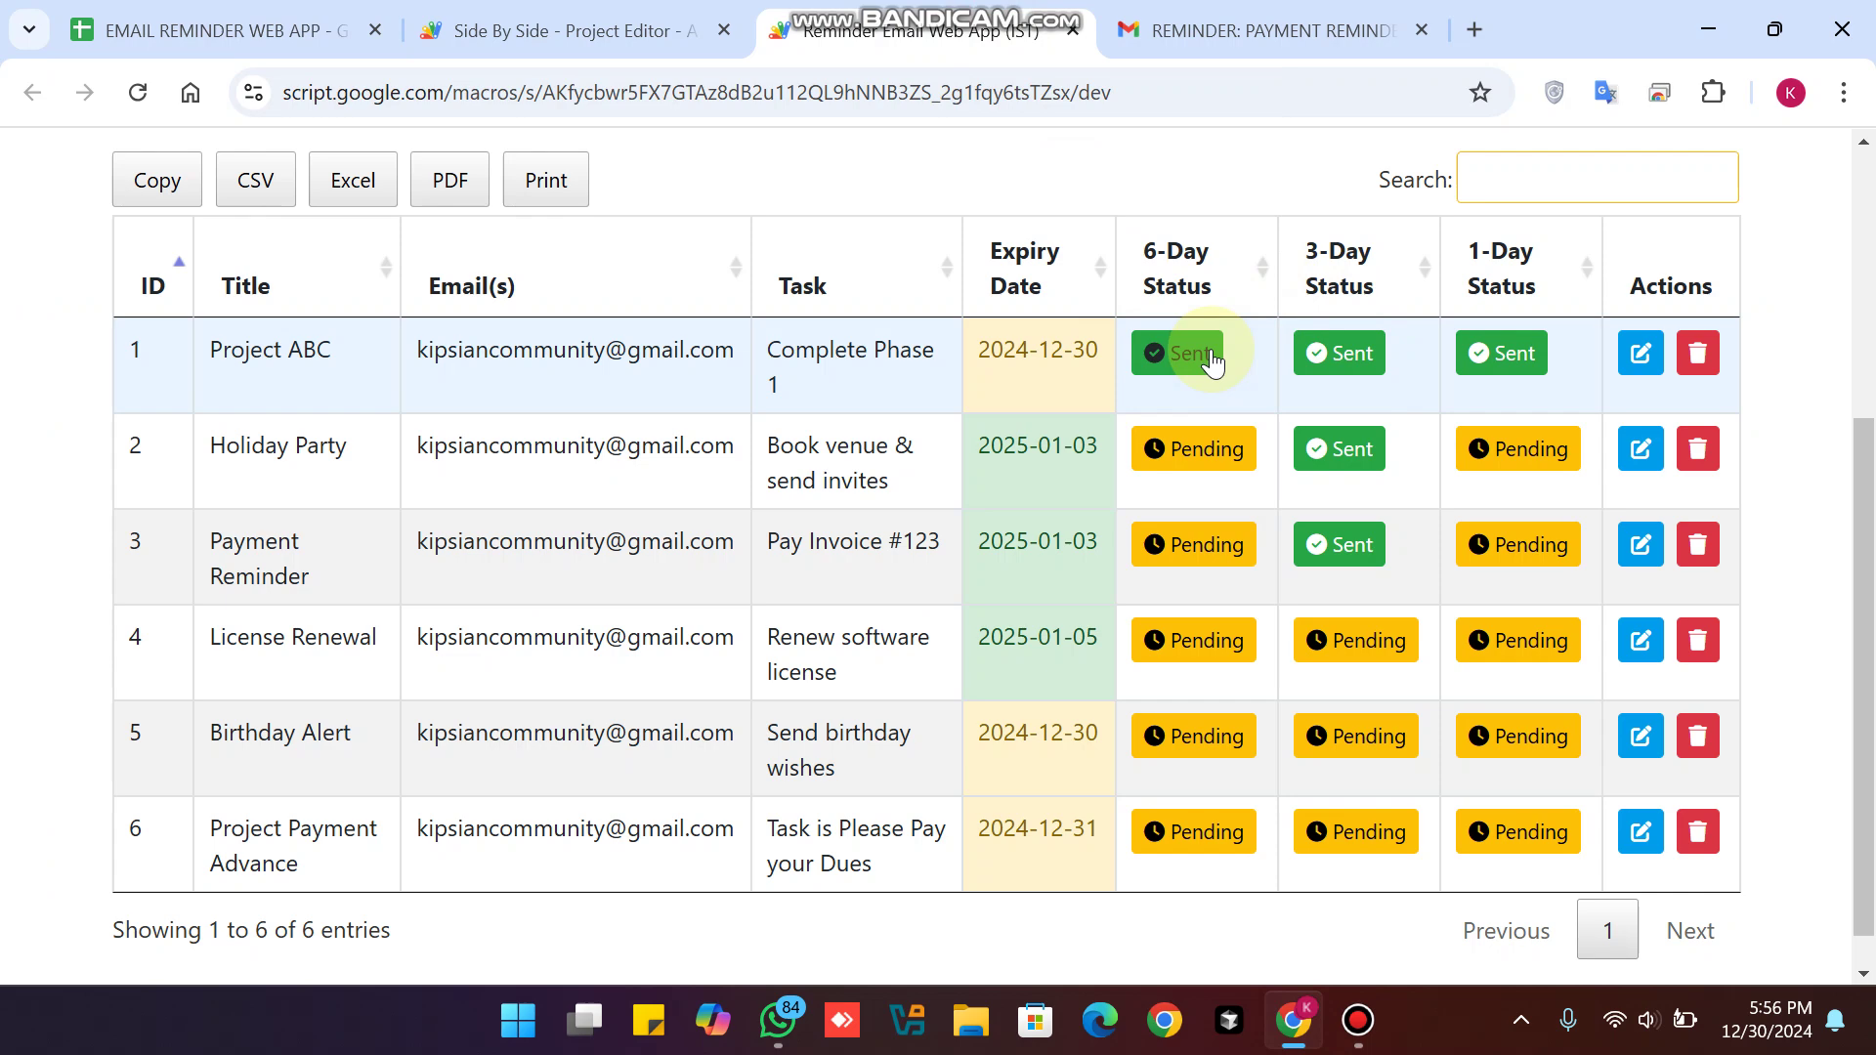
pyautogui.hotkey('ctrl', '1')
pyautogui.hotkey('ctrl', 'c')
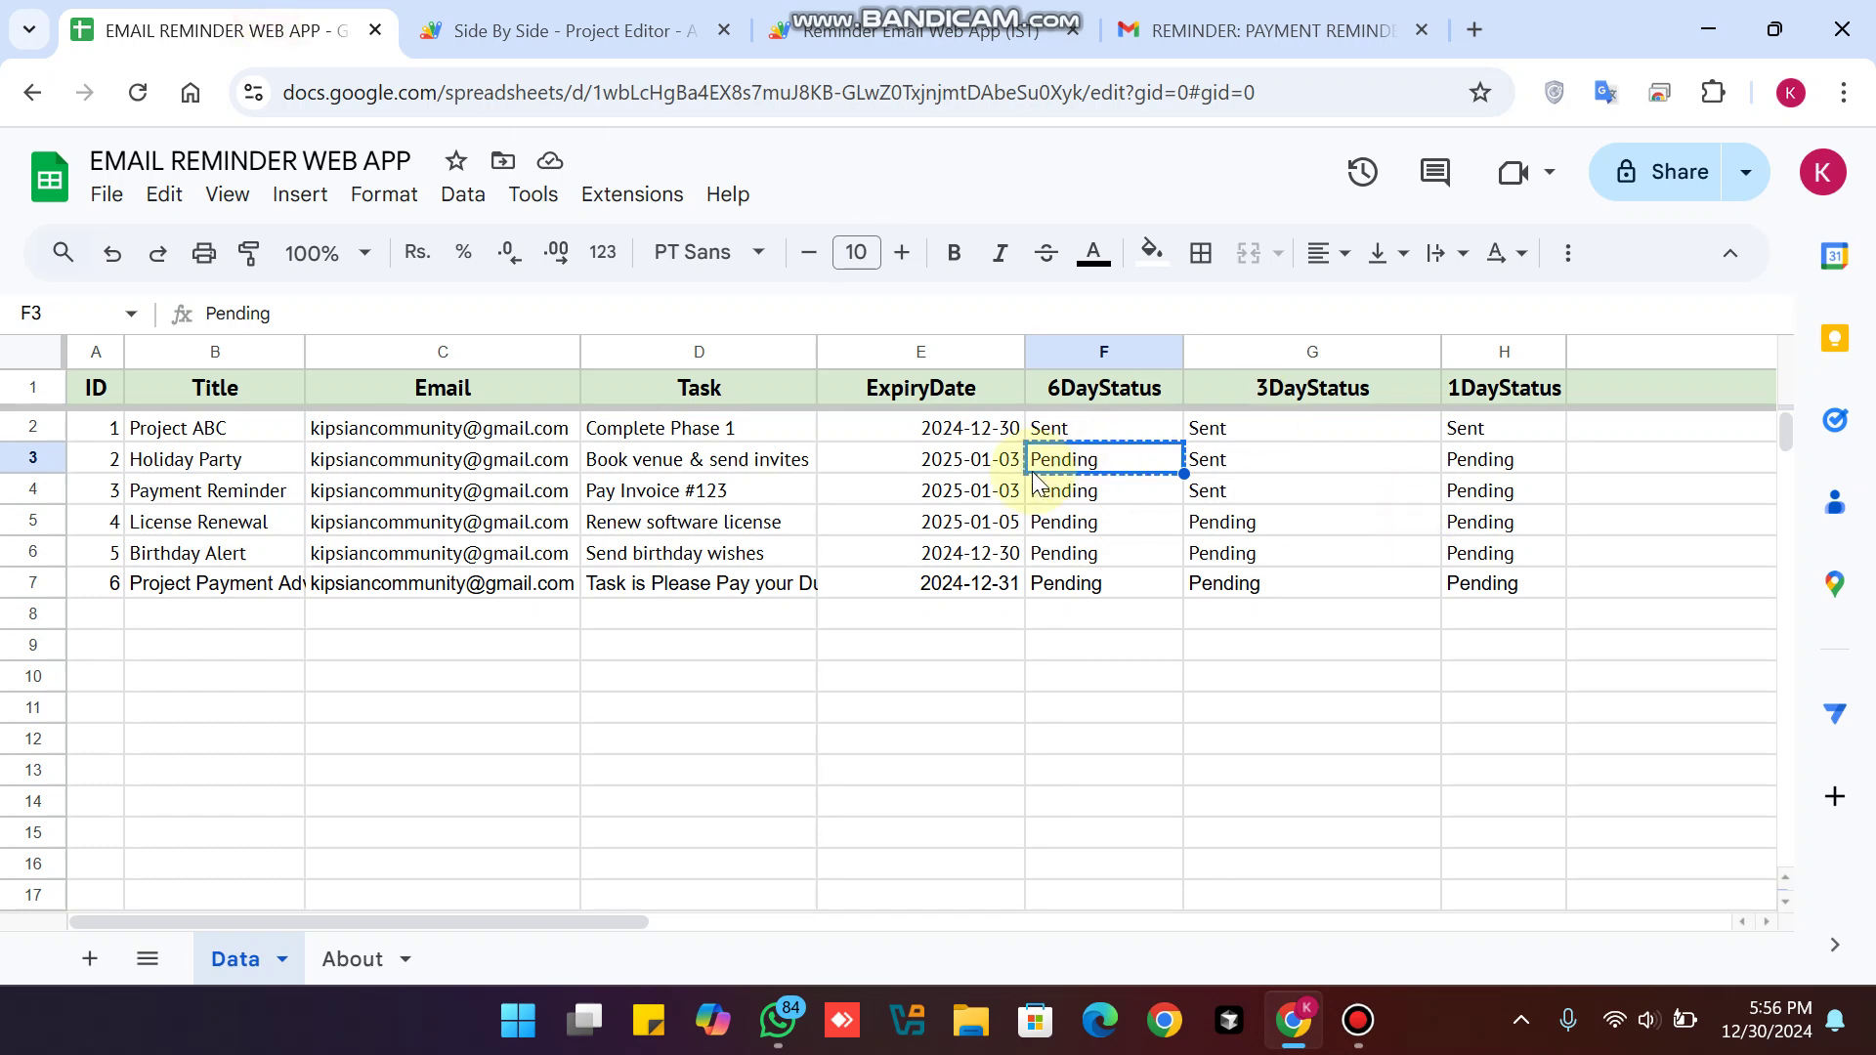
# Paste Pending over the Sent cells F2, G2, G3, G4 and H2.
pyautogui.click(1075, 428)
pyautogui.hotkey('ctrl', 'v')
pyautogui.click(1243, 430)
pyautogui.hotkey('ctrl', 'v')
pyautogui.click(1247, 460)
pyautogui.hotkey('ctrl', 'v')
pyautogui.click(1266, 498)
pyautogui.hotkey('ctrl', 'v')
pyautogui.click(1495, 436)
pyautogui.hotkey('ctrl', 'v')
pyautogui.click(1269, 666)
pyautogui.click(672, 34)
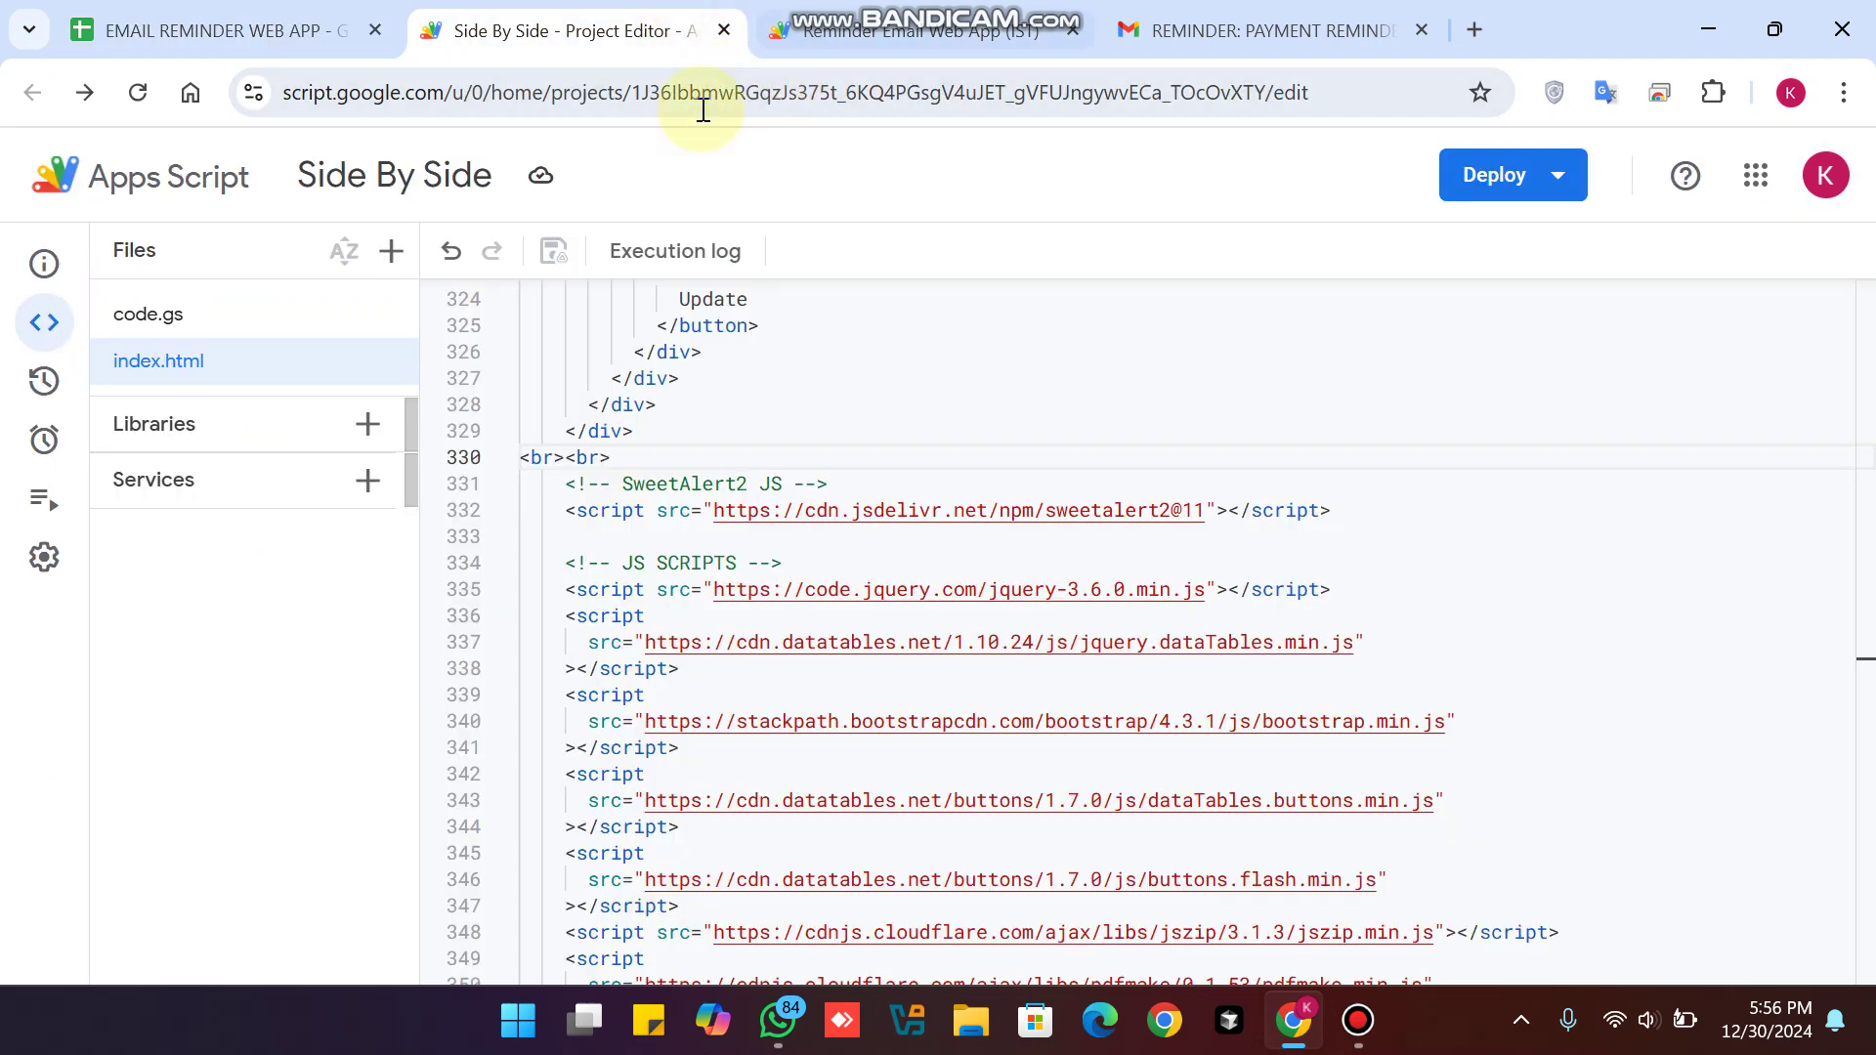
# Open the Side By Side project's empty triggers page and start adding a trigger.
pyautogui.click(48, 441)
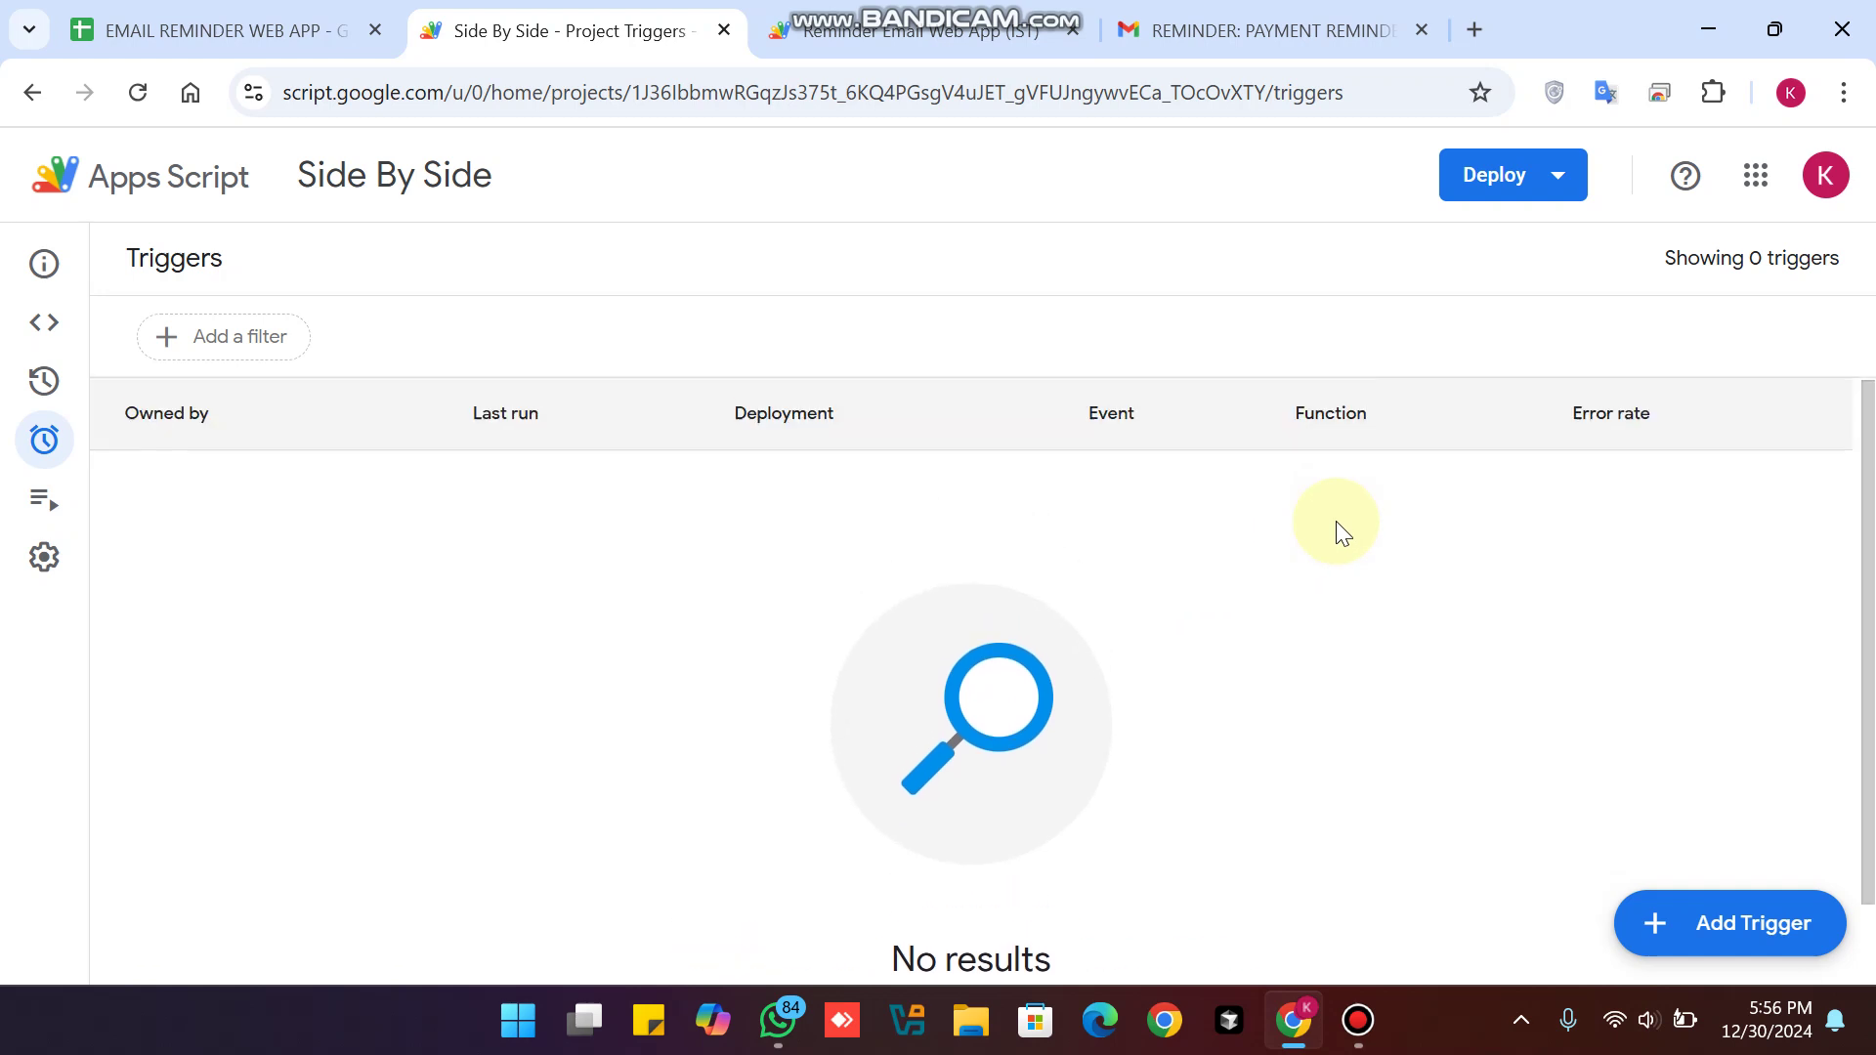
pyautogui.click(1783, 933)
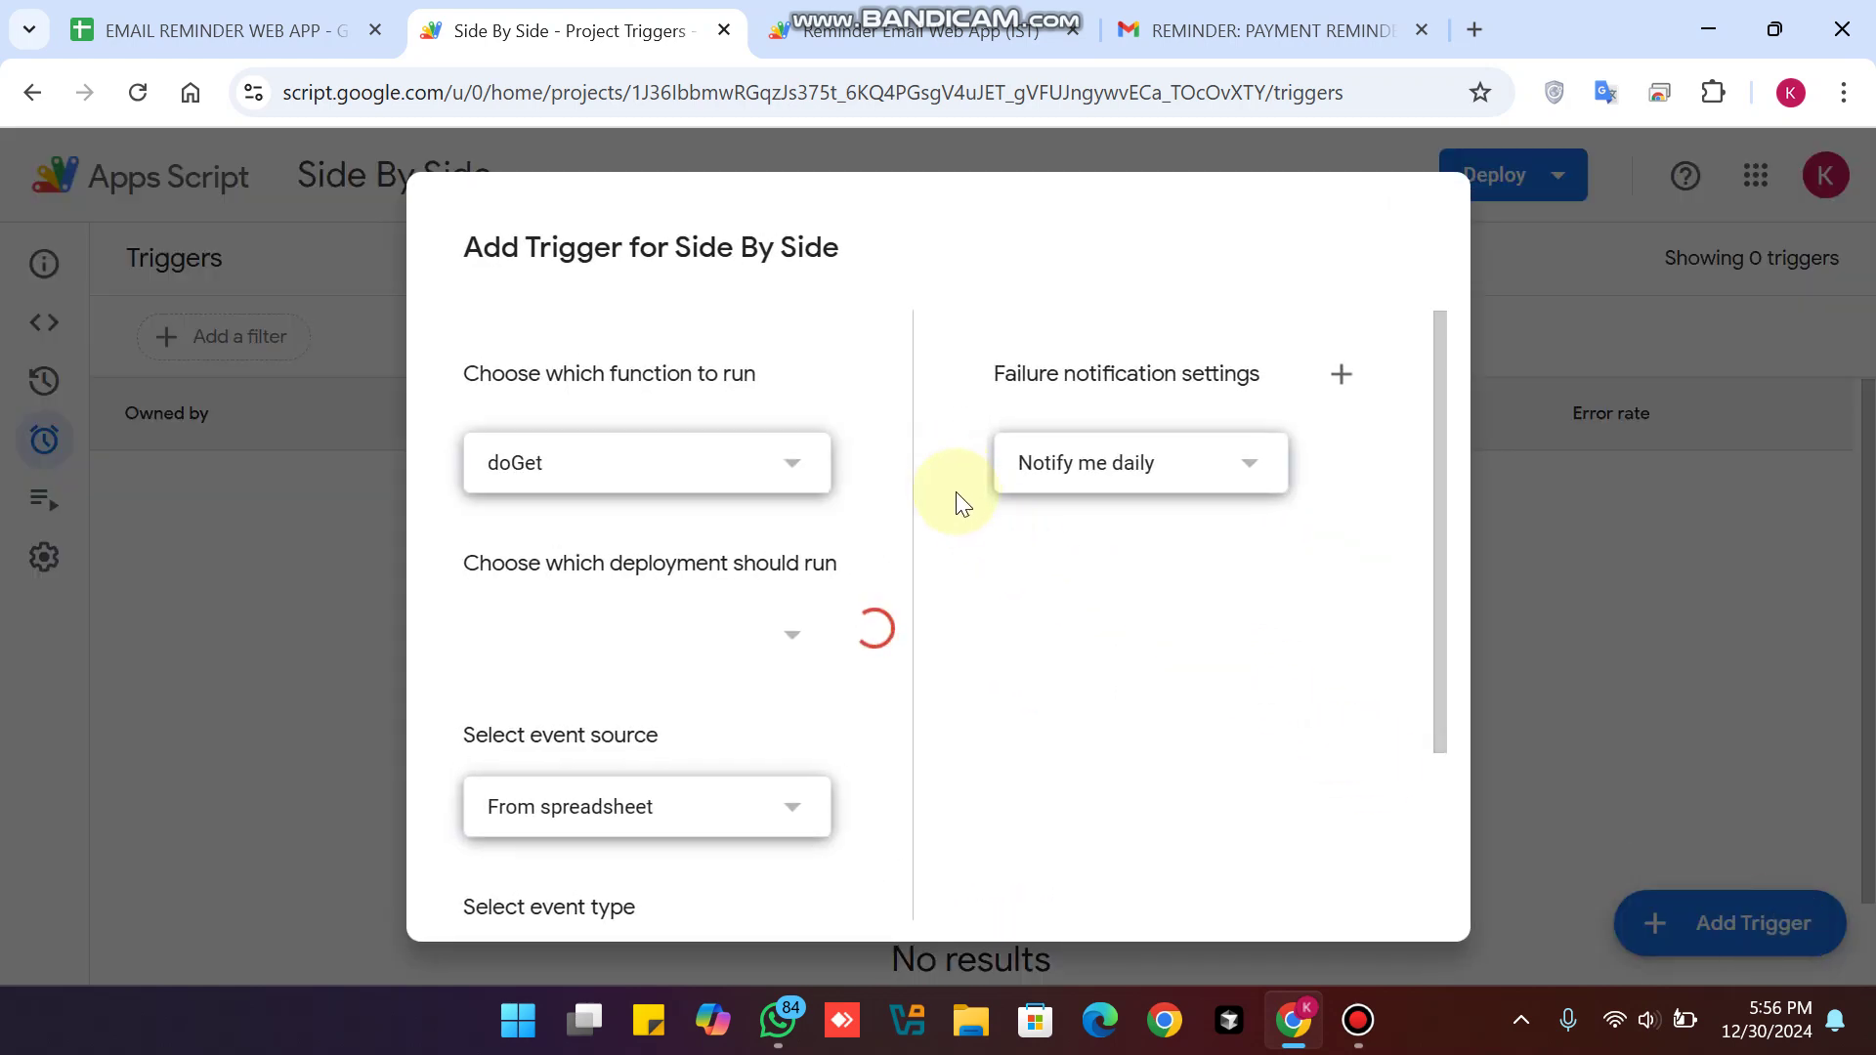
# Set the trigger to run sendReminderEmails on Head deployment, time-driven.
pyautogui.click(657, 465)
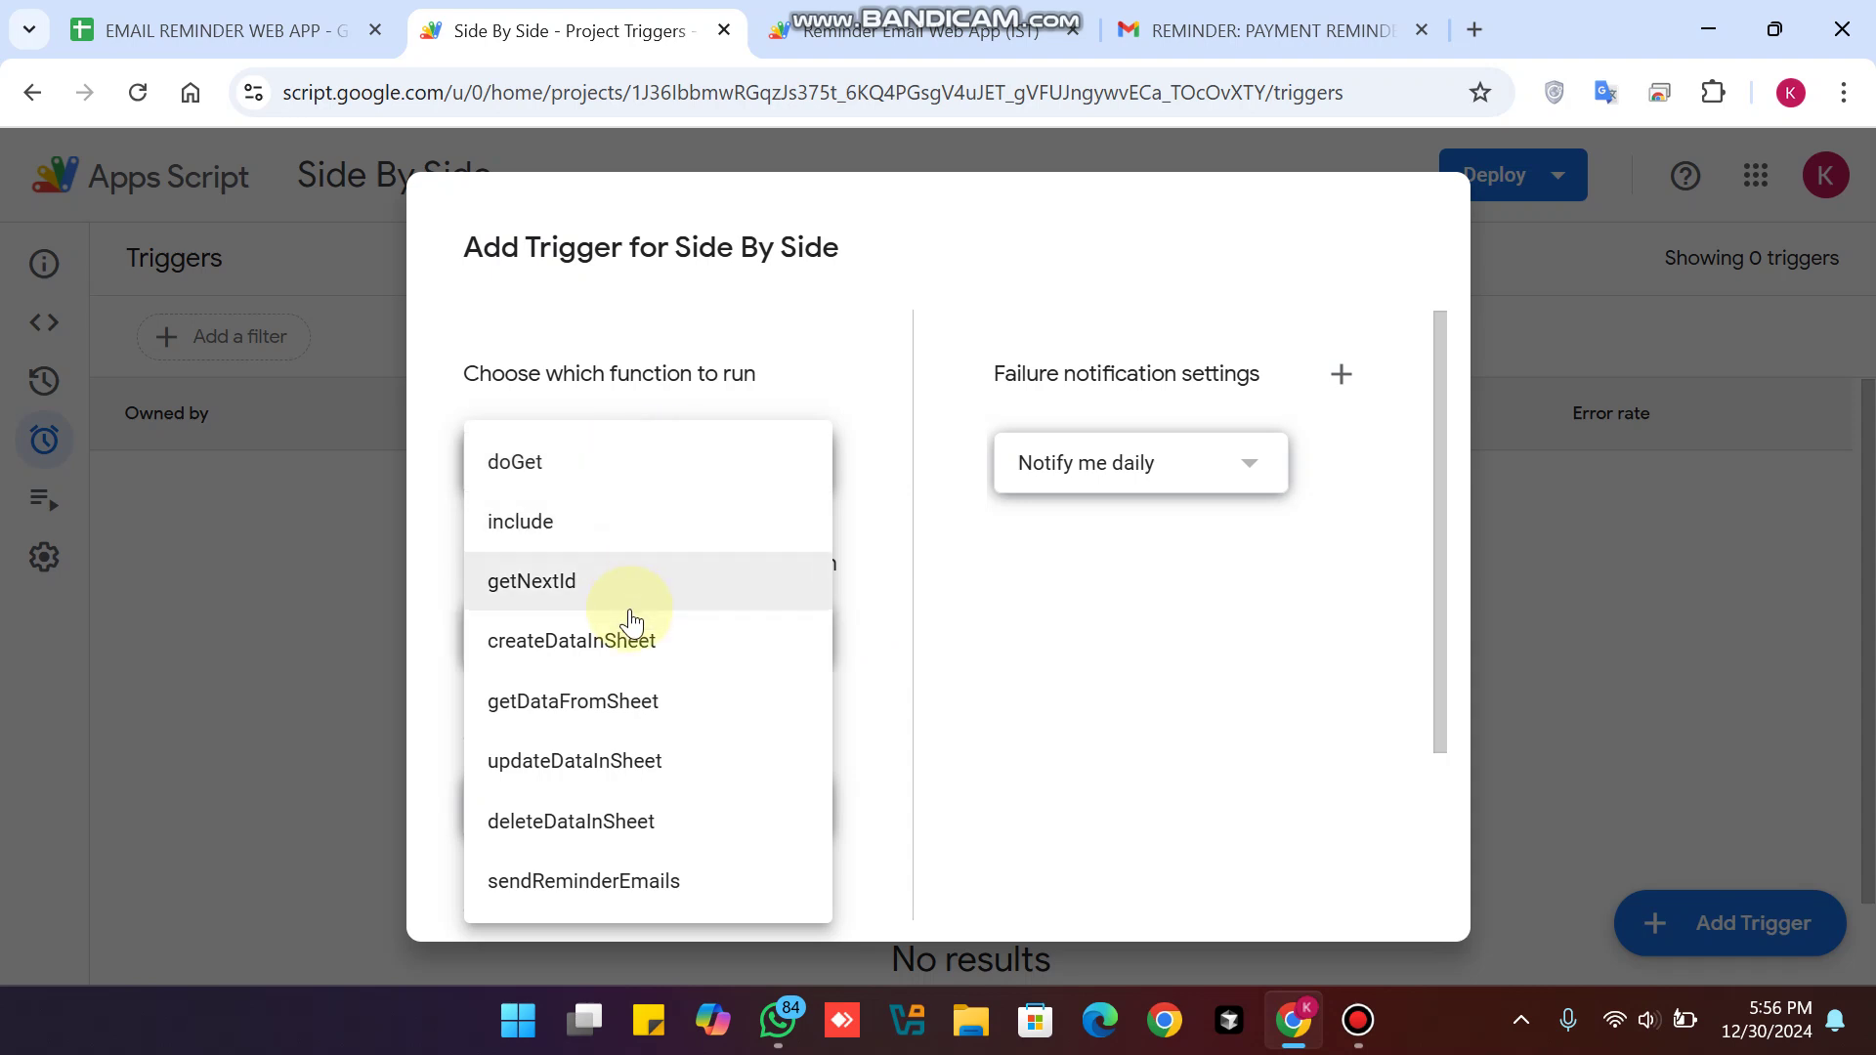
pyautogui.click(573, 881)
pyautogui.scroll(-2, 645, 459)
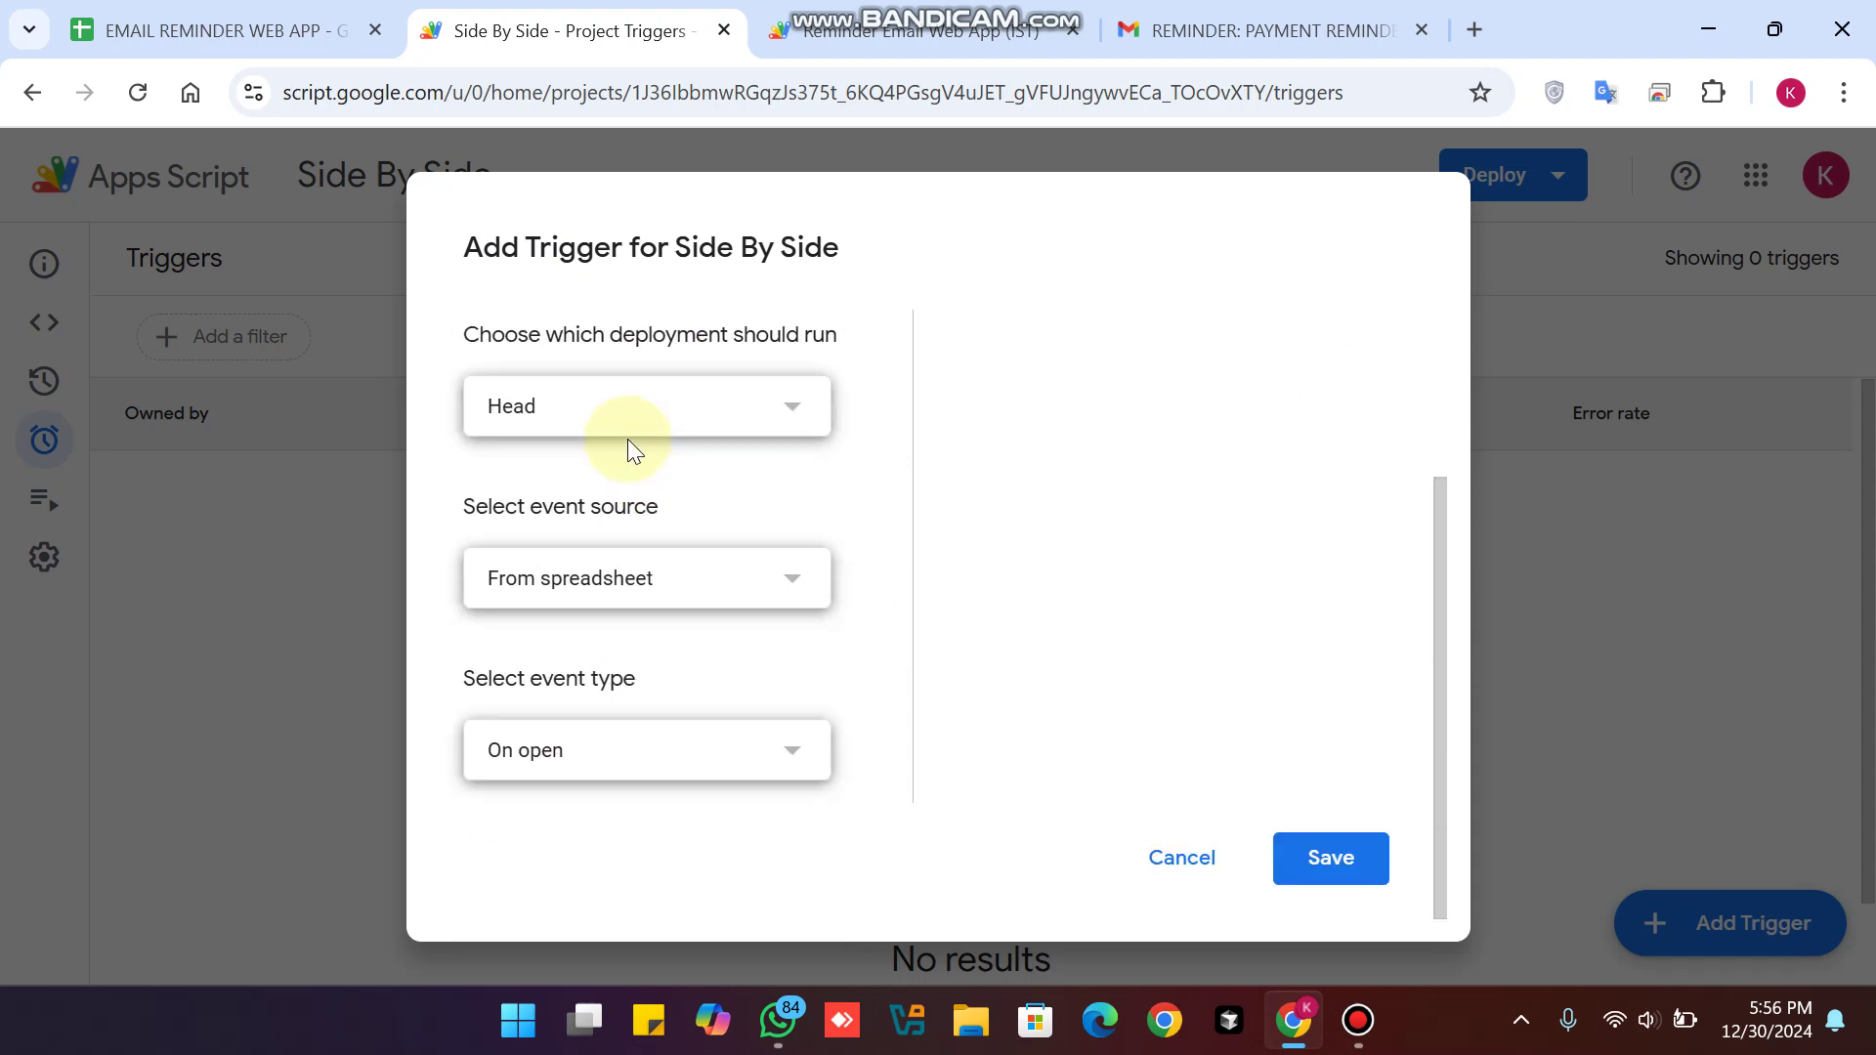
pyautogui.click(629, 440)
pyautogui.click(611, 426)
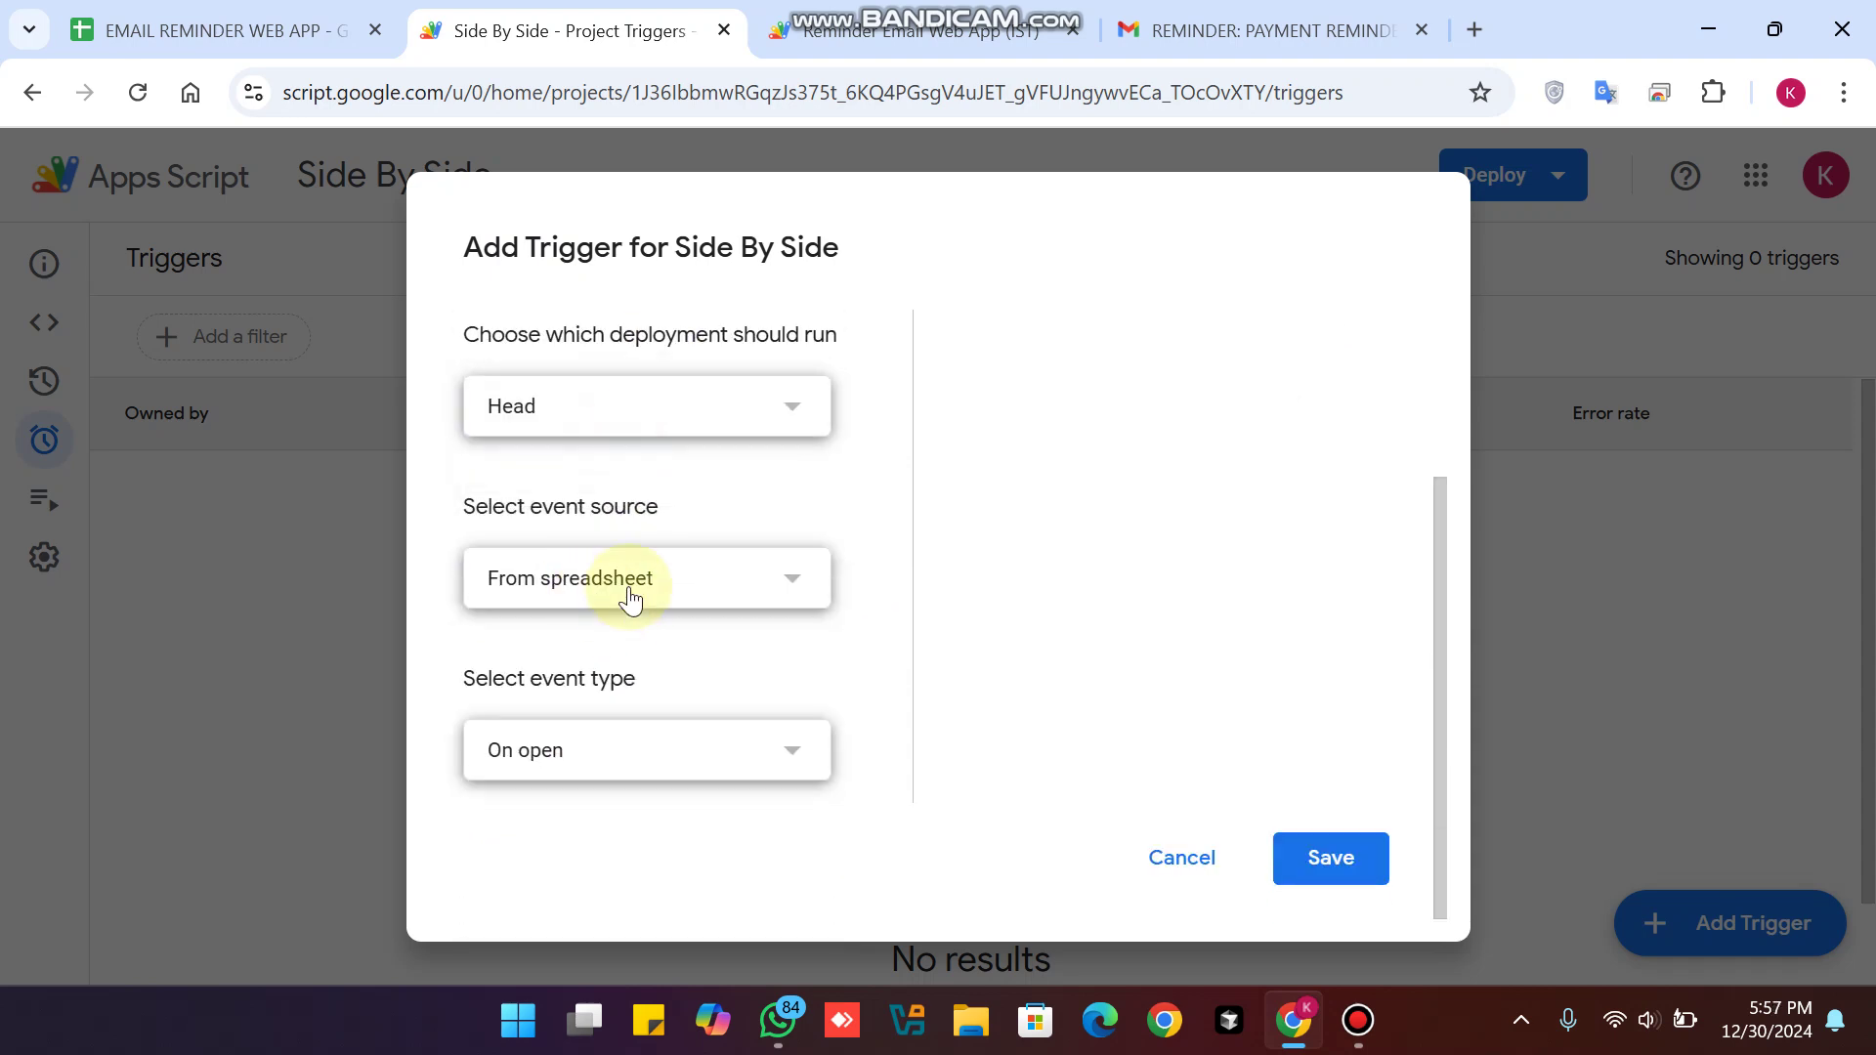
pyautogui.click(630, 598)
pyautogui.click(615, 632)
# Make it an every-minute timer with immediate failure notifications, and save the trigger.
pyautogui.click(675, 743)
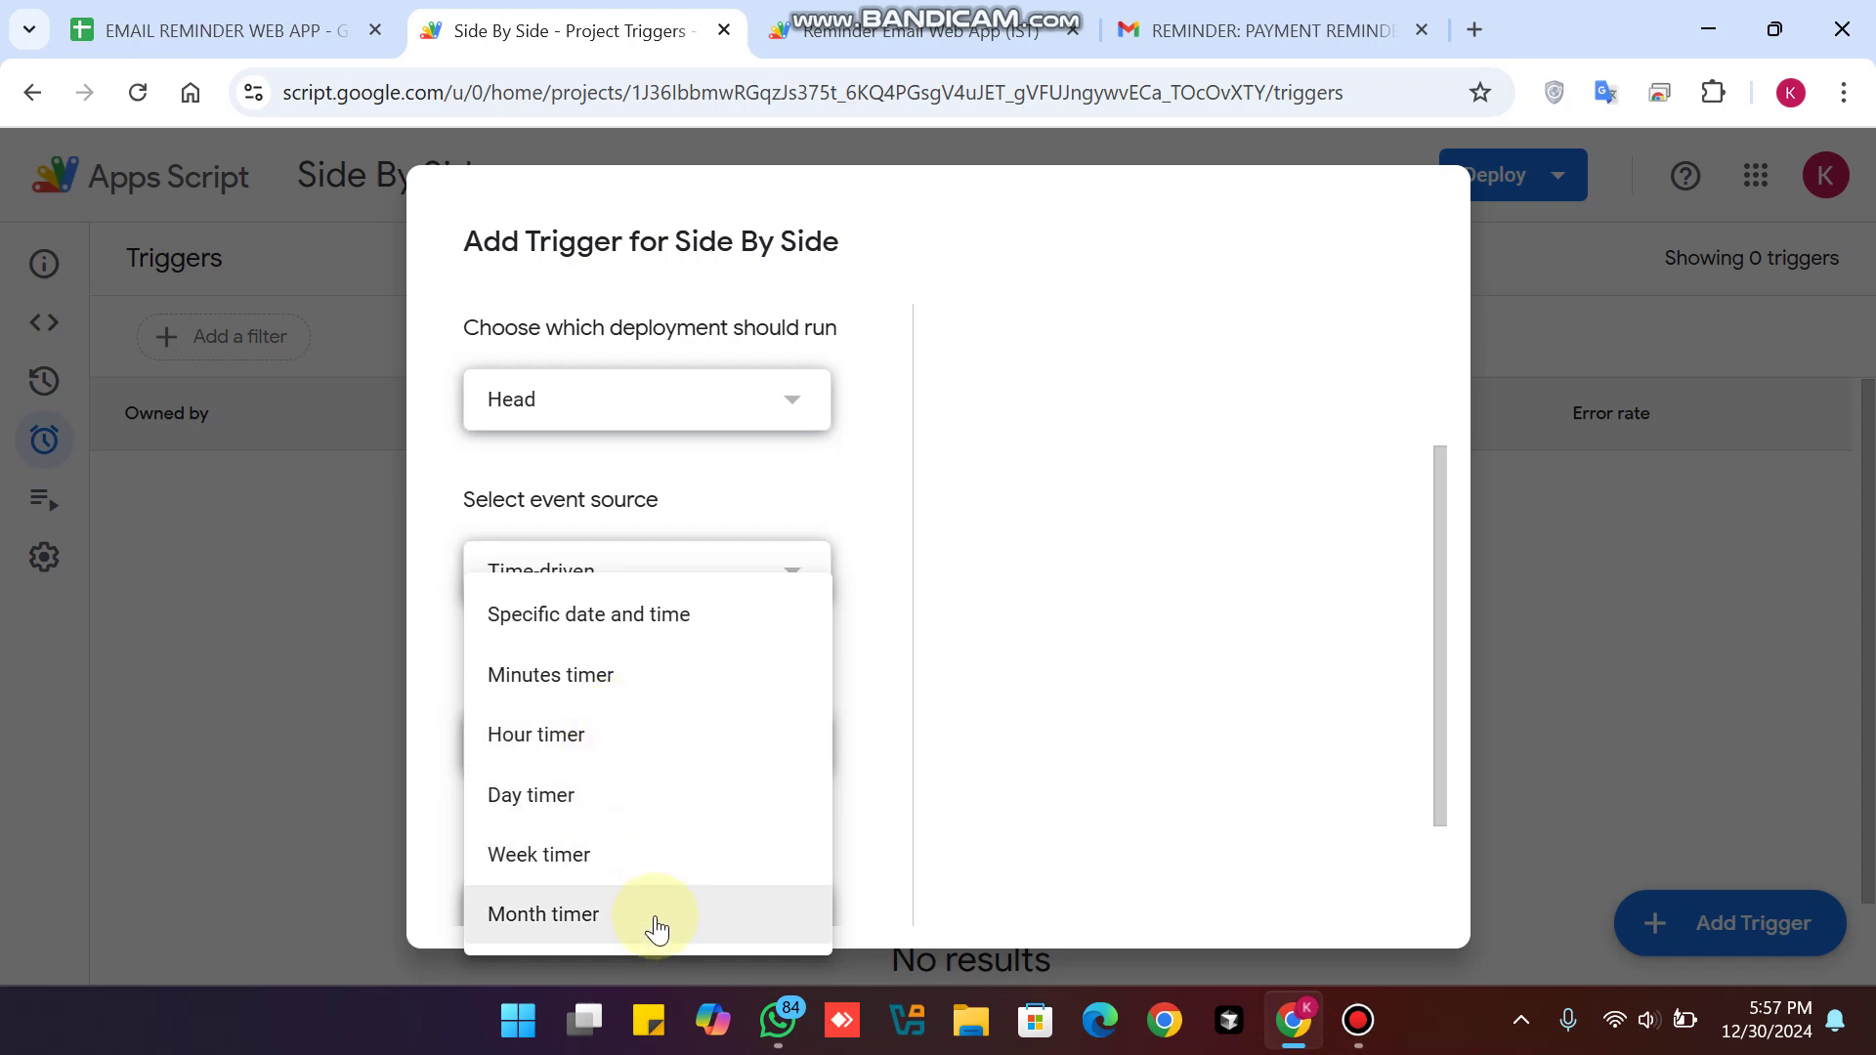
pyautogui.click(606, 690)
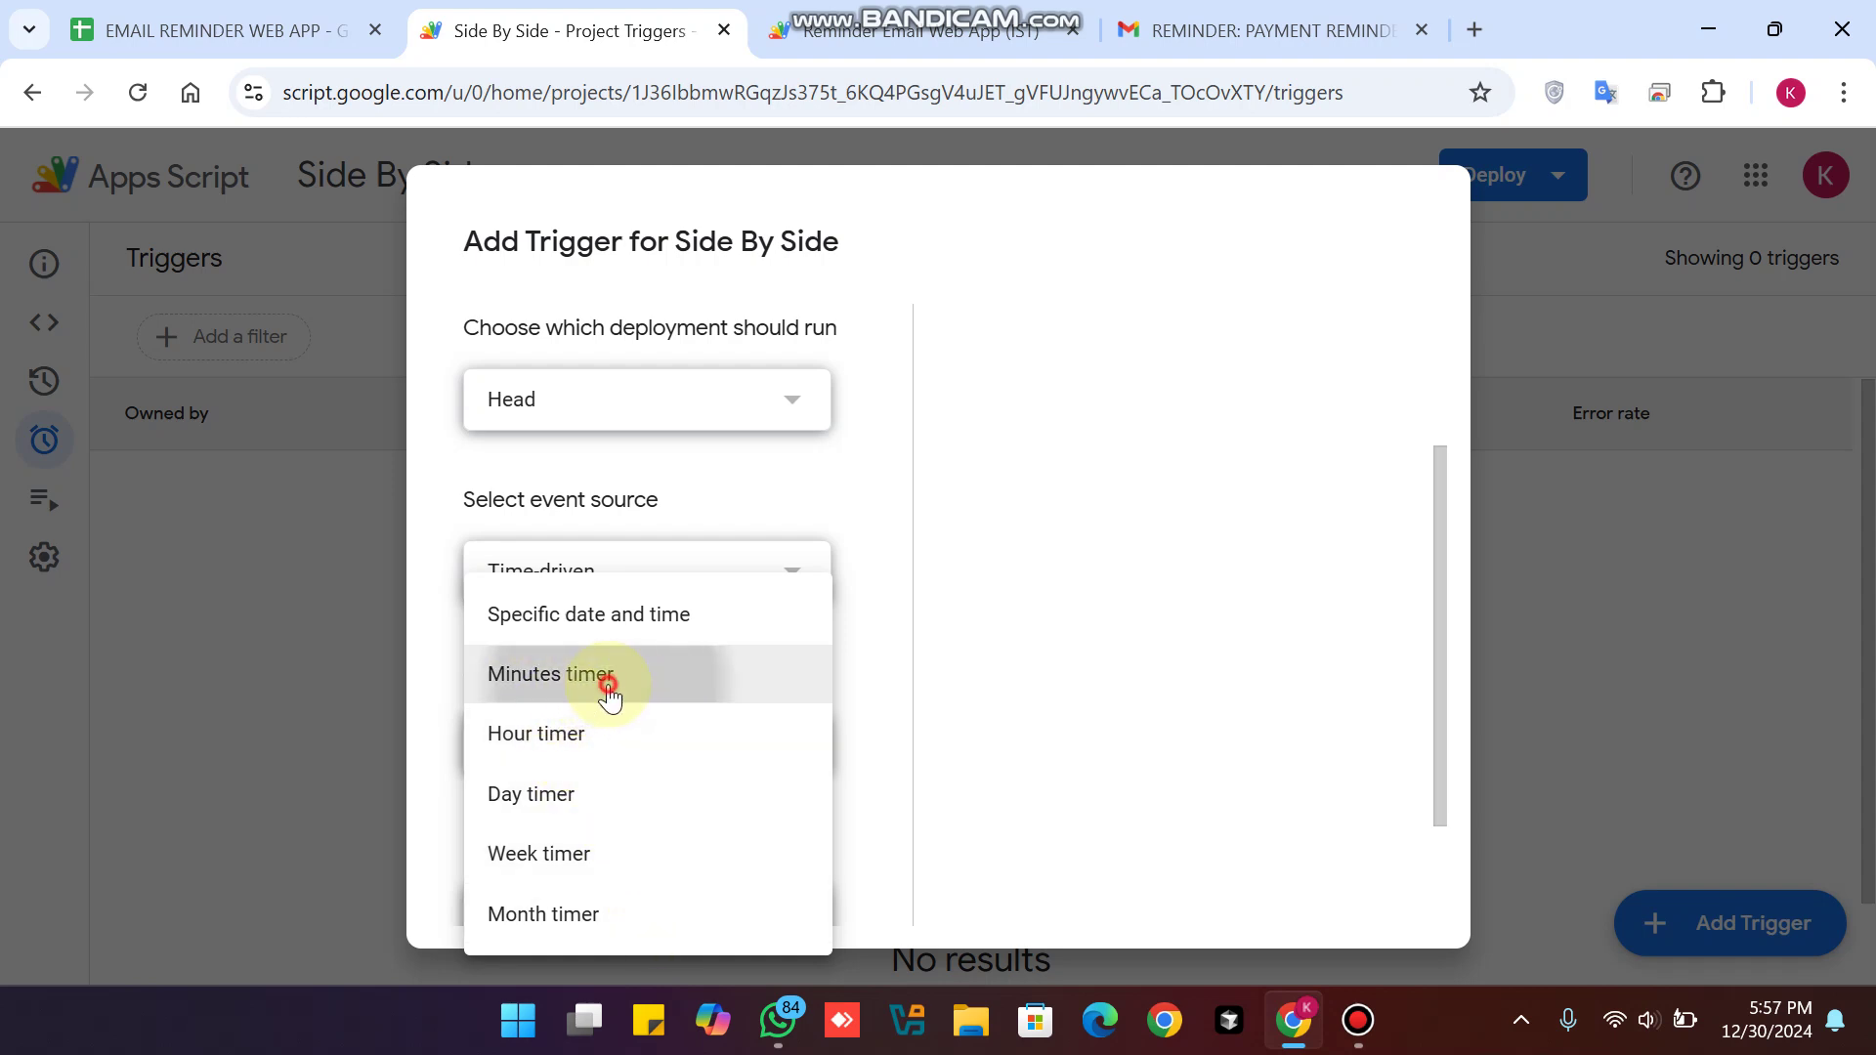
pyautogui.scroll(-2, 645, 687)
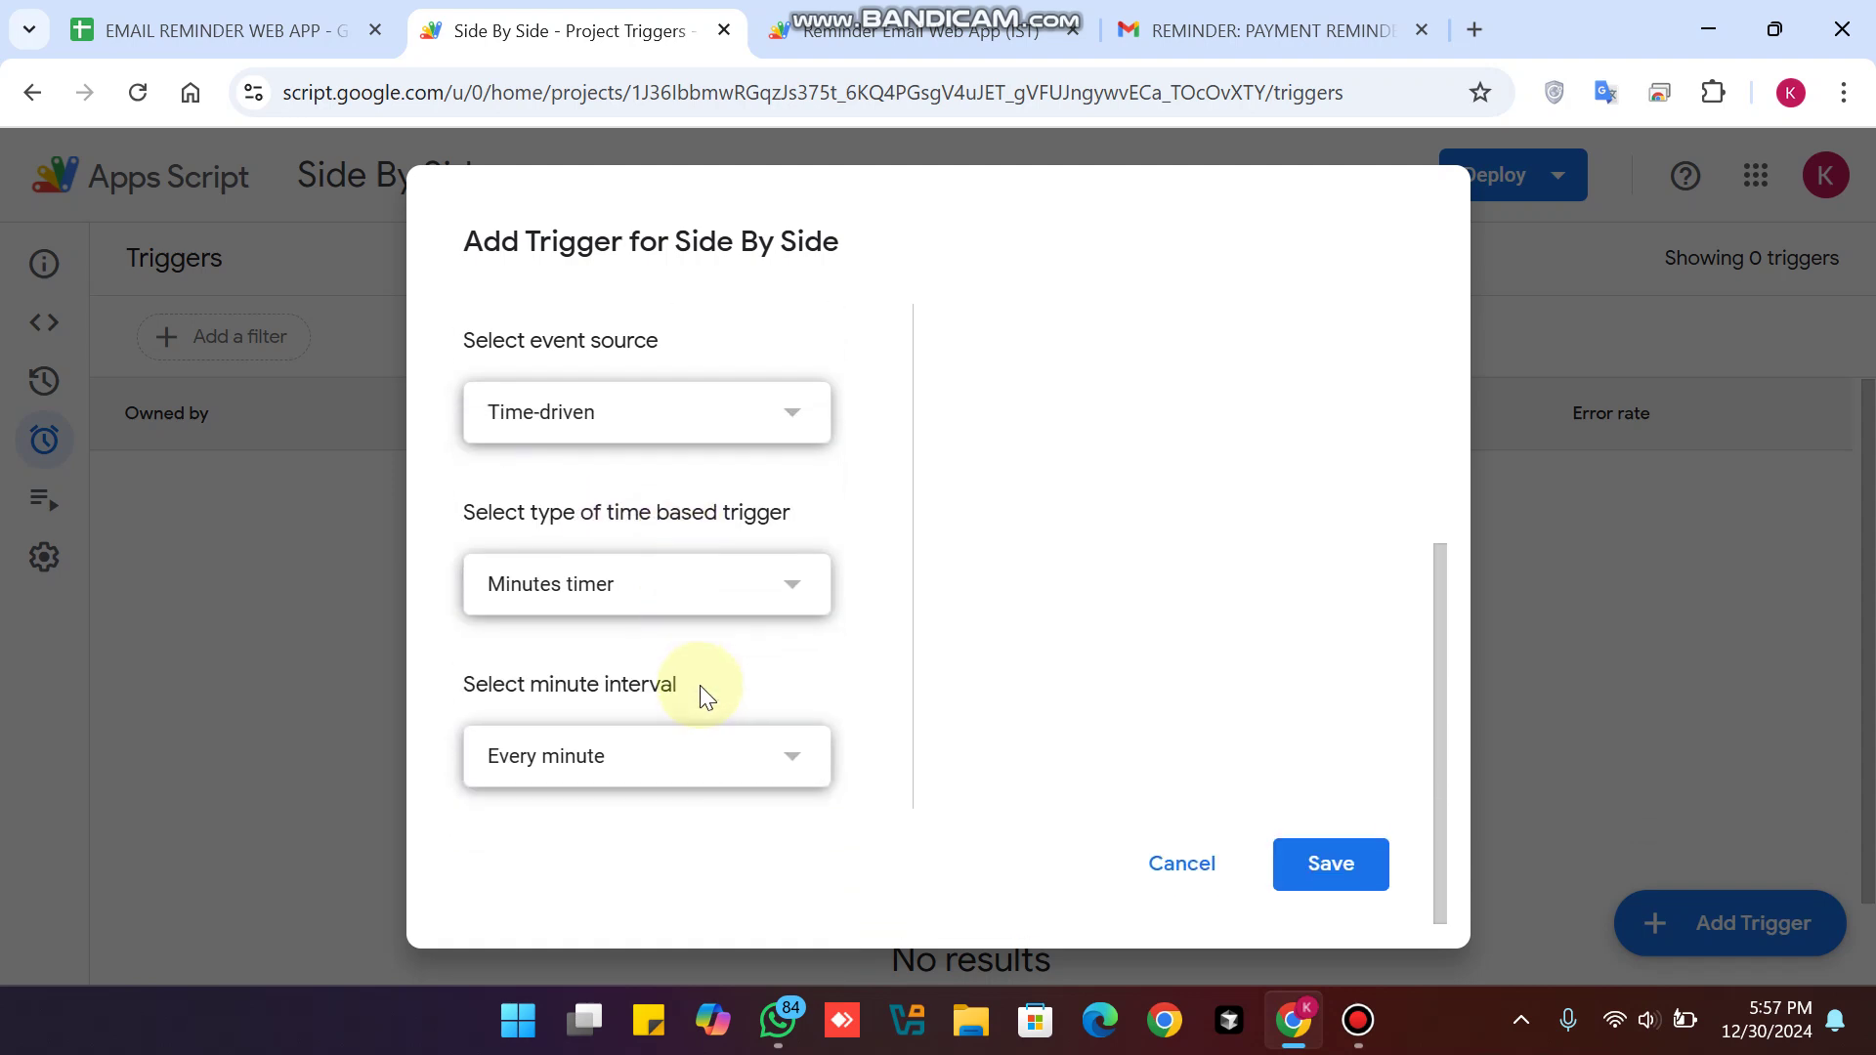
pyautogui.click(707, 761)
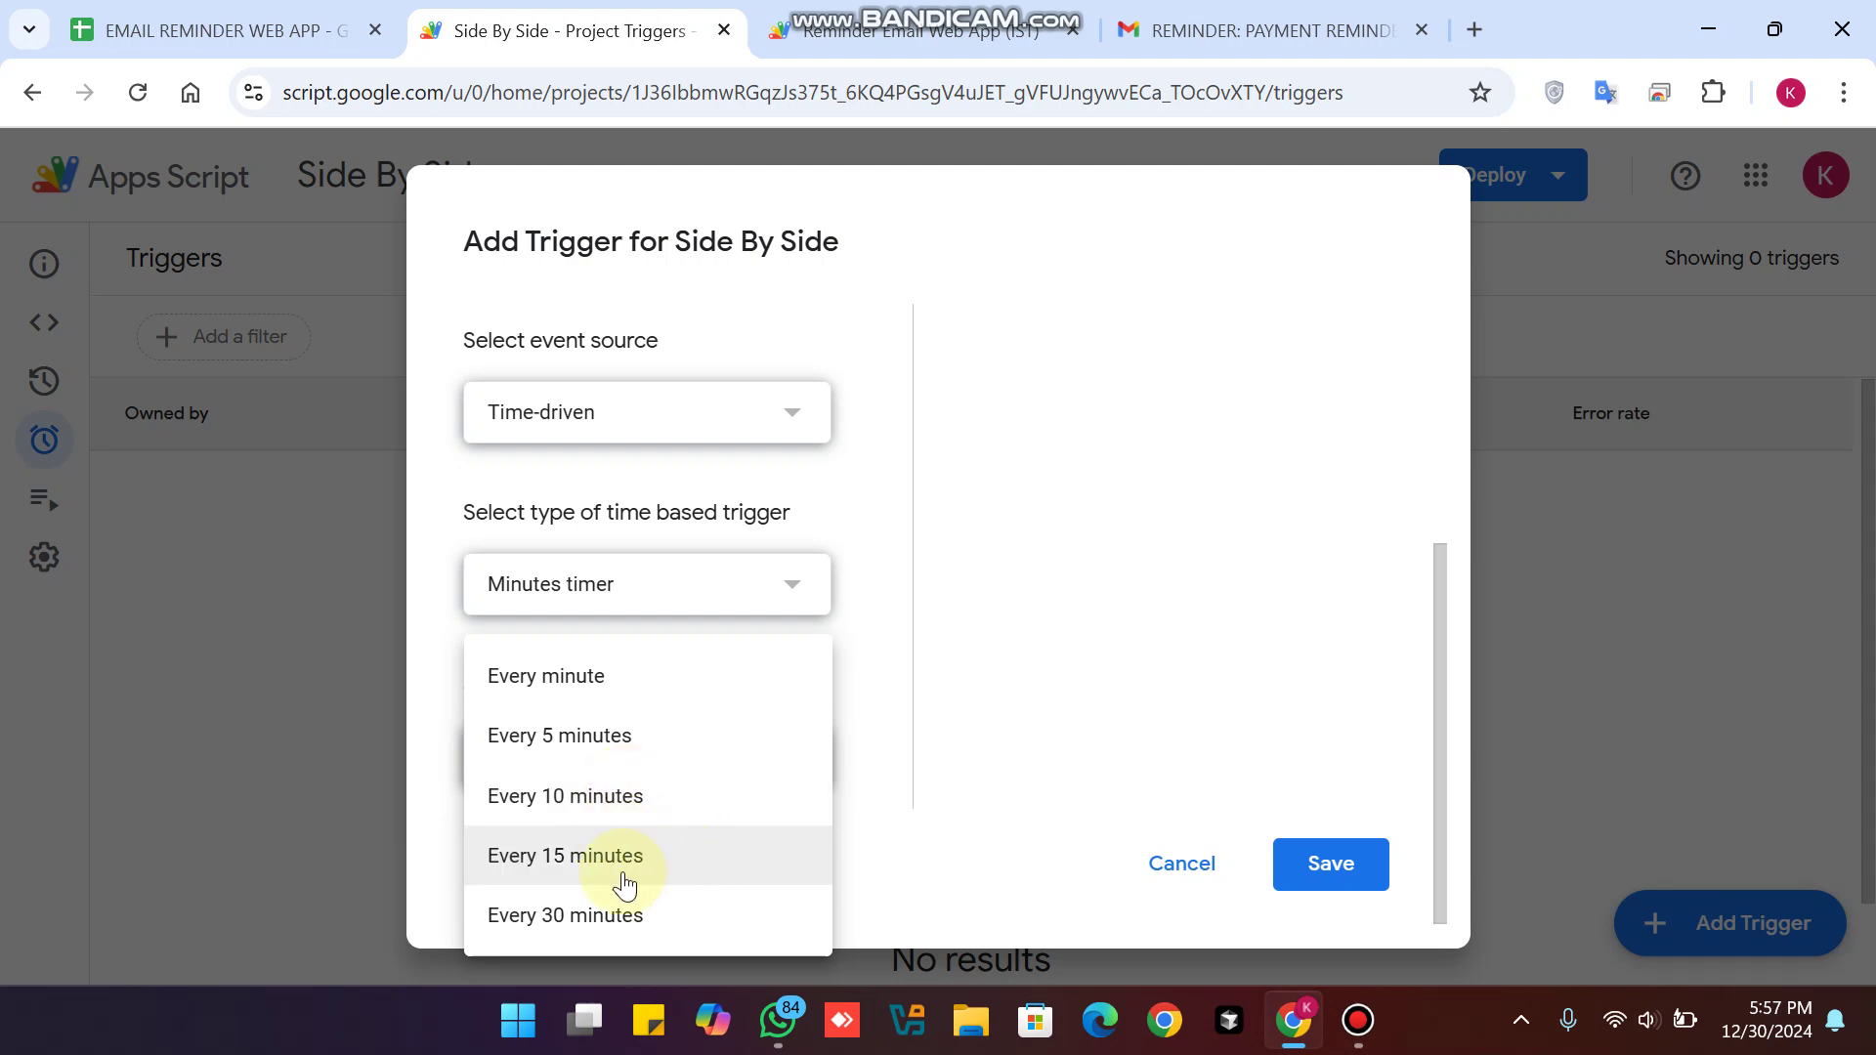
pyautogui.click(613, 676)
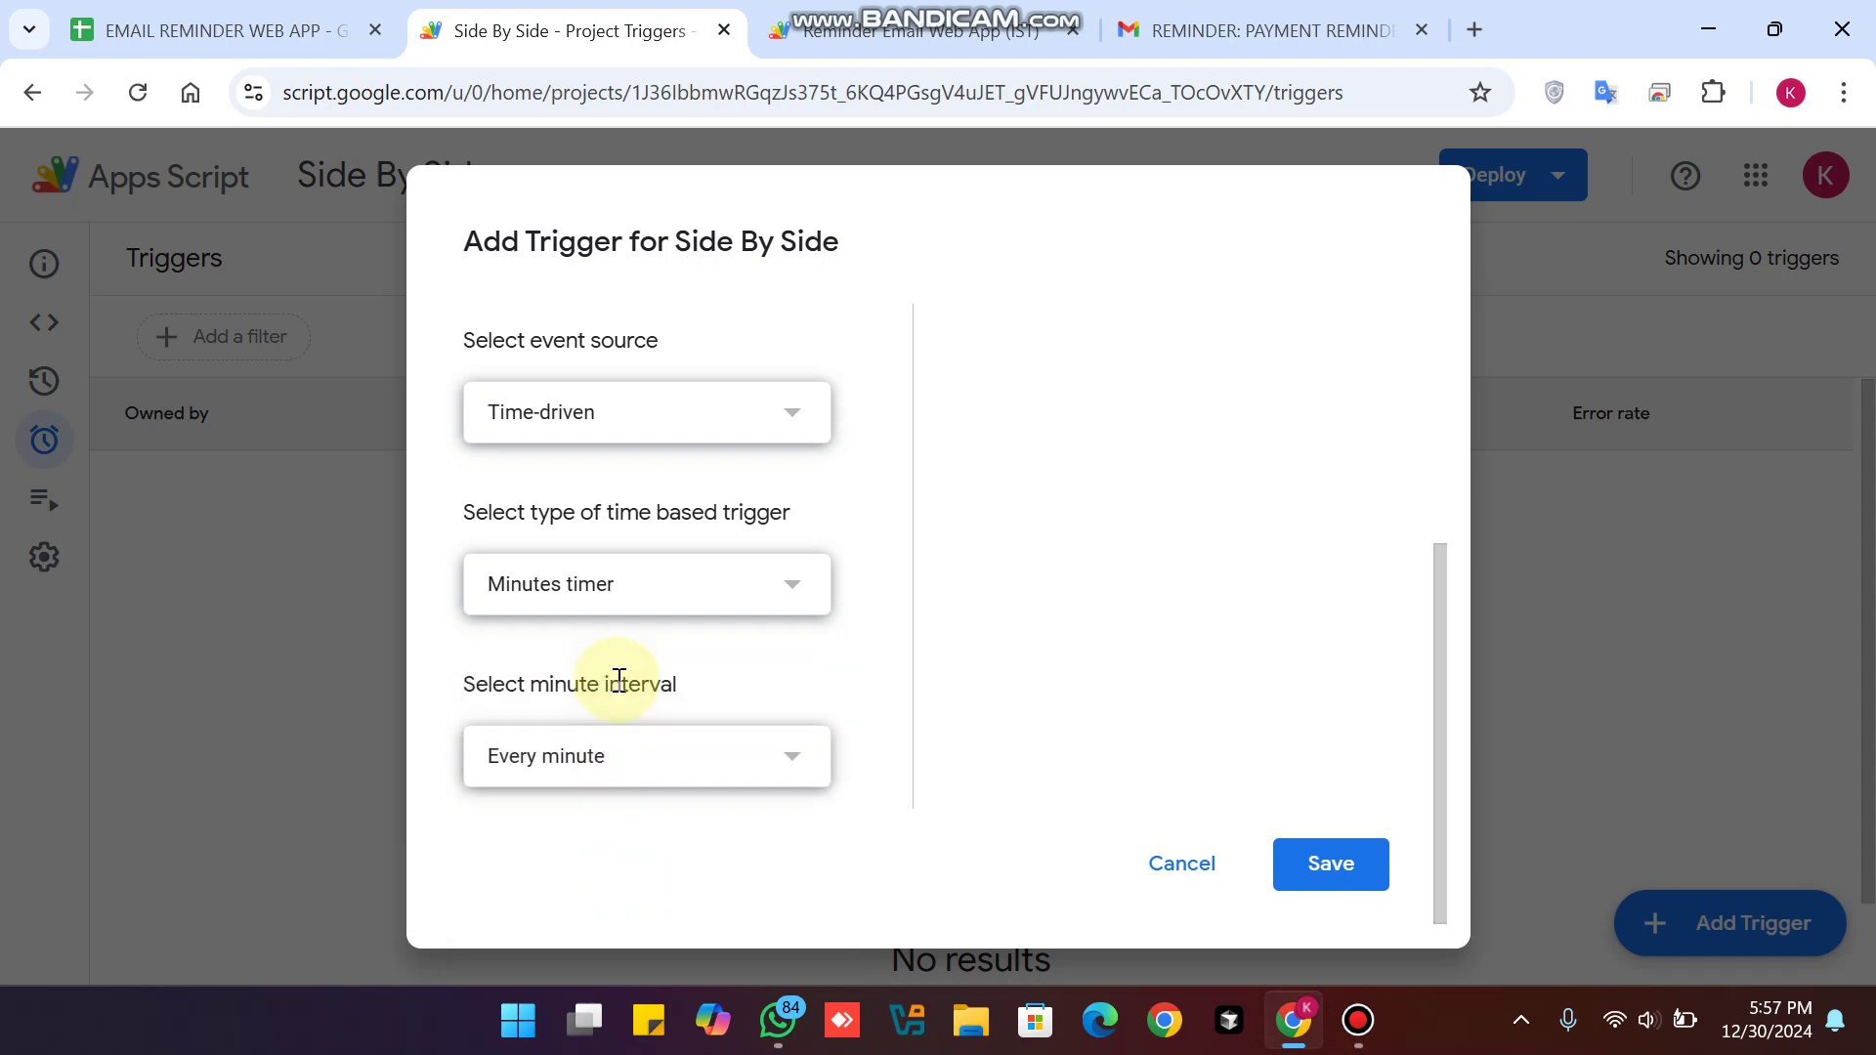
pyautogui.scroll(5, 1185, 494)
pyautogui.click(1319, 376)
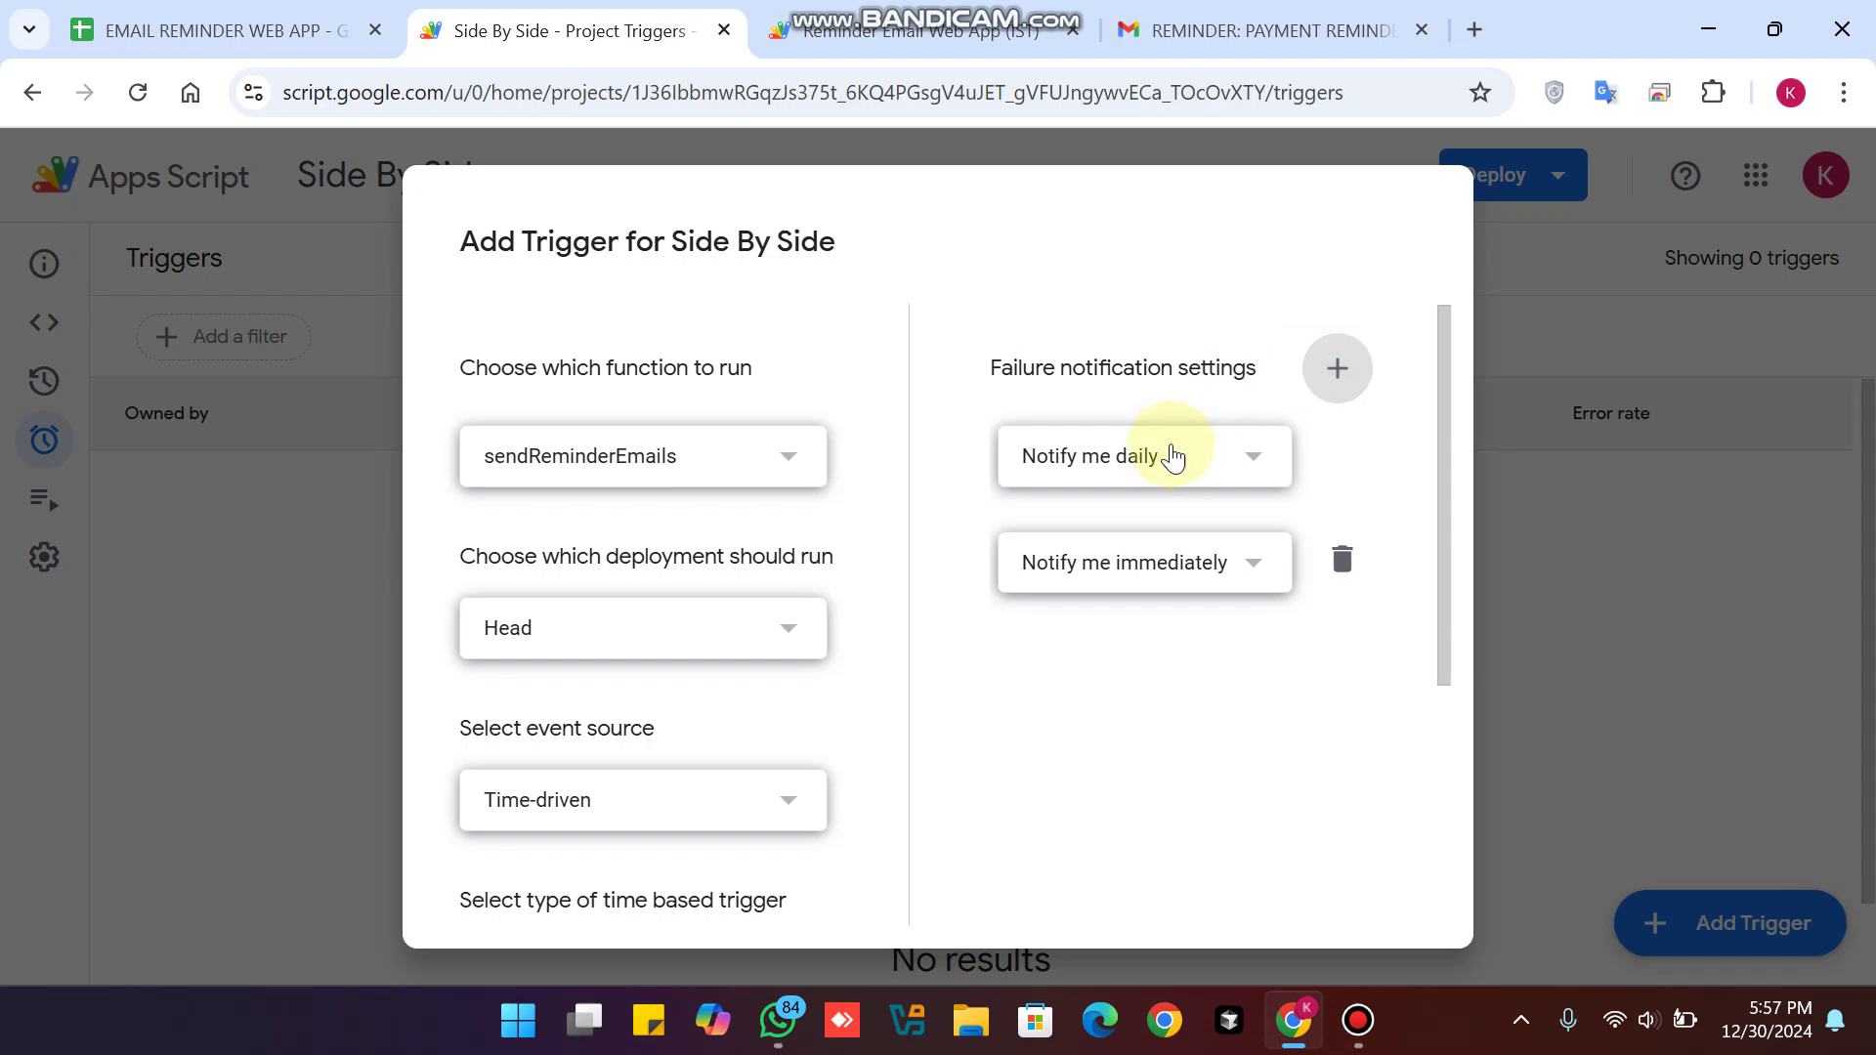
pyautogui.click(1173, 453)
pyautogui.scroll(-5, 1173, 511)
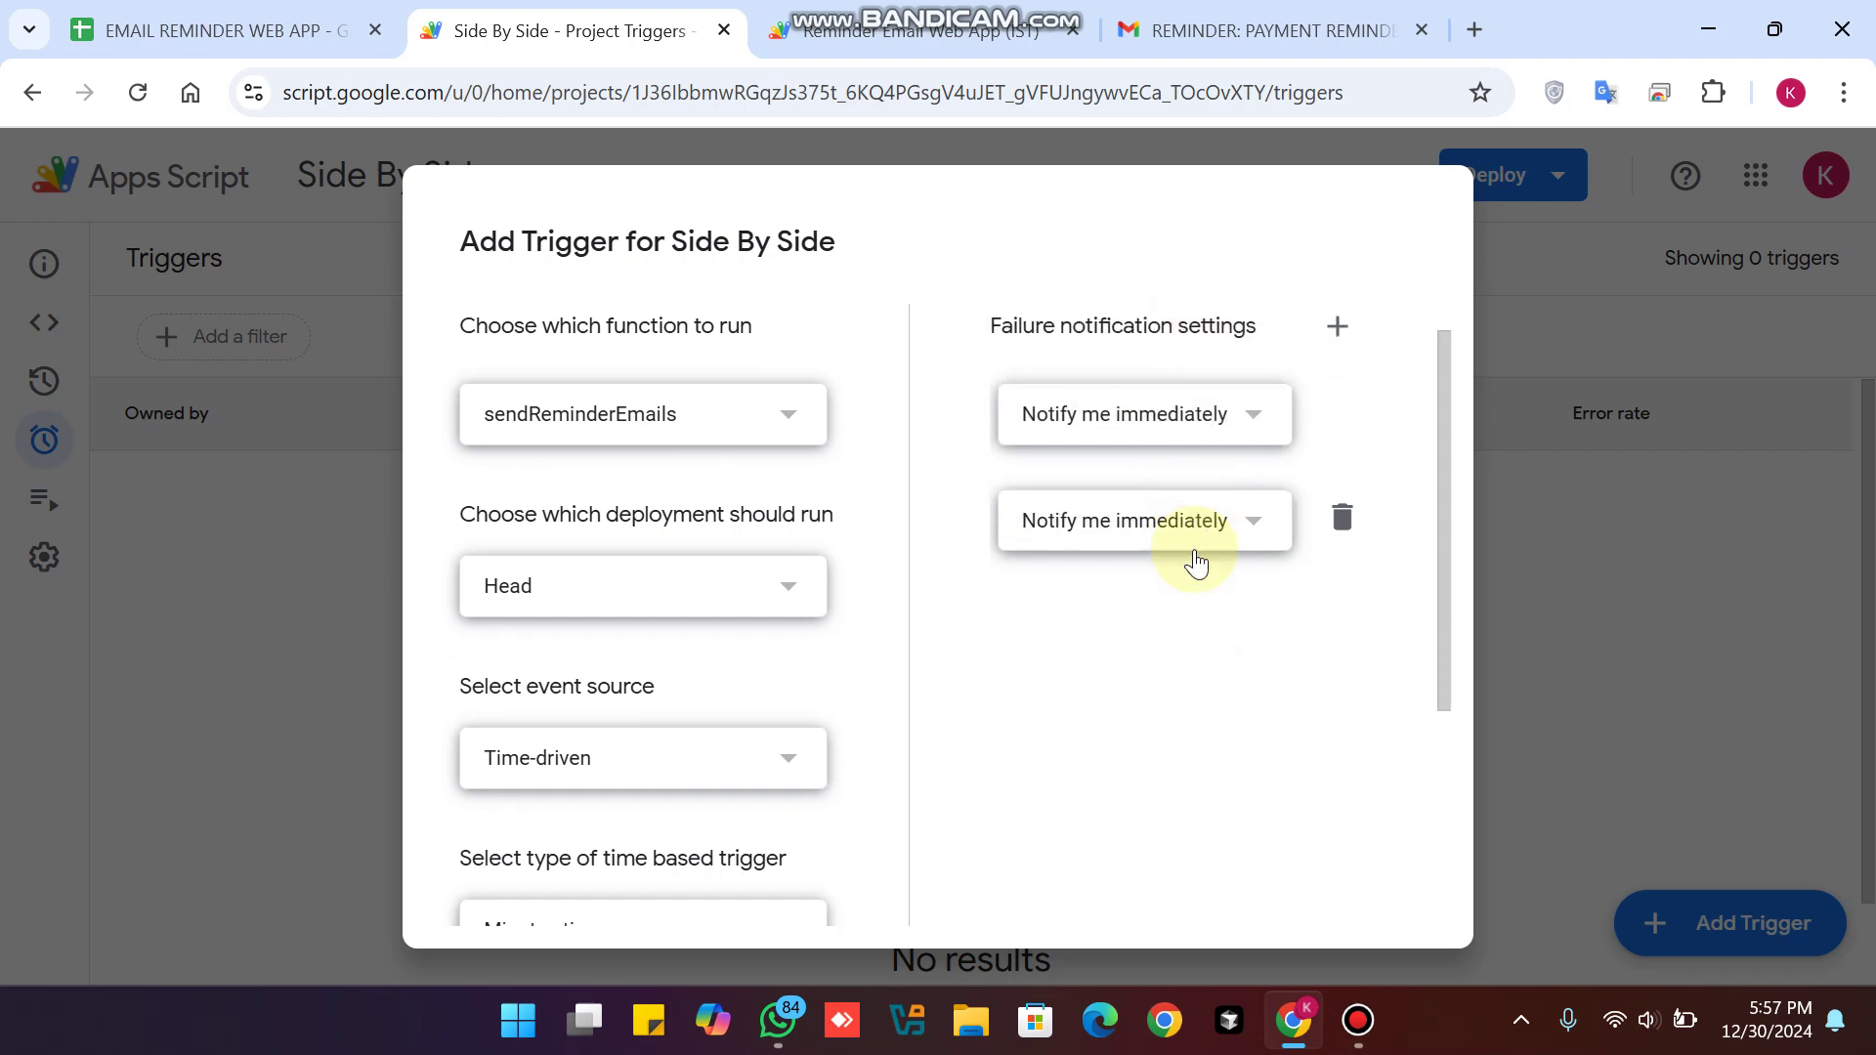
pyautogui.click(1339, 862)
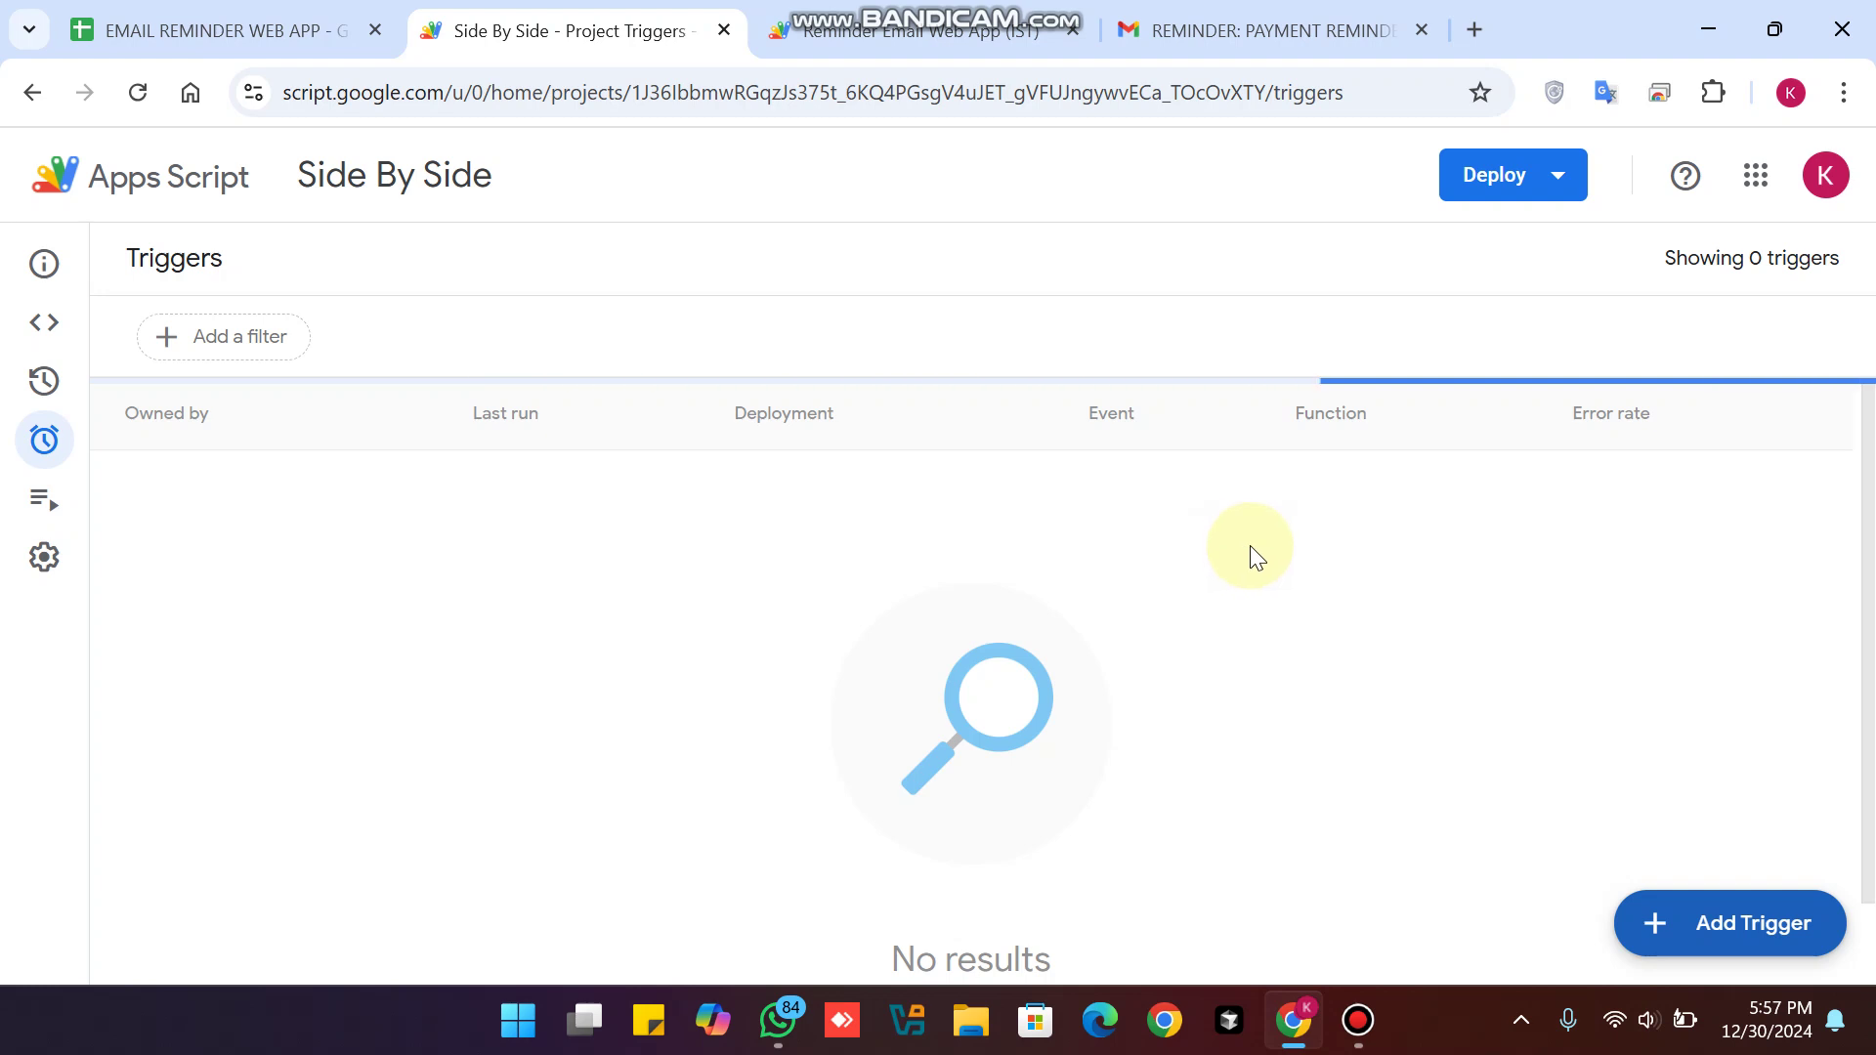
# Run code.gs from the editor, then return to the Gmail reminder email.
pyautogui.click(40, 323)
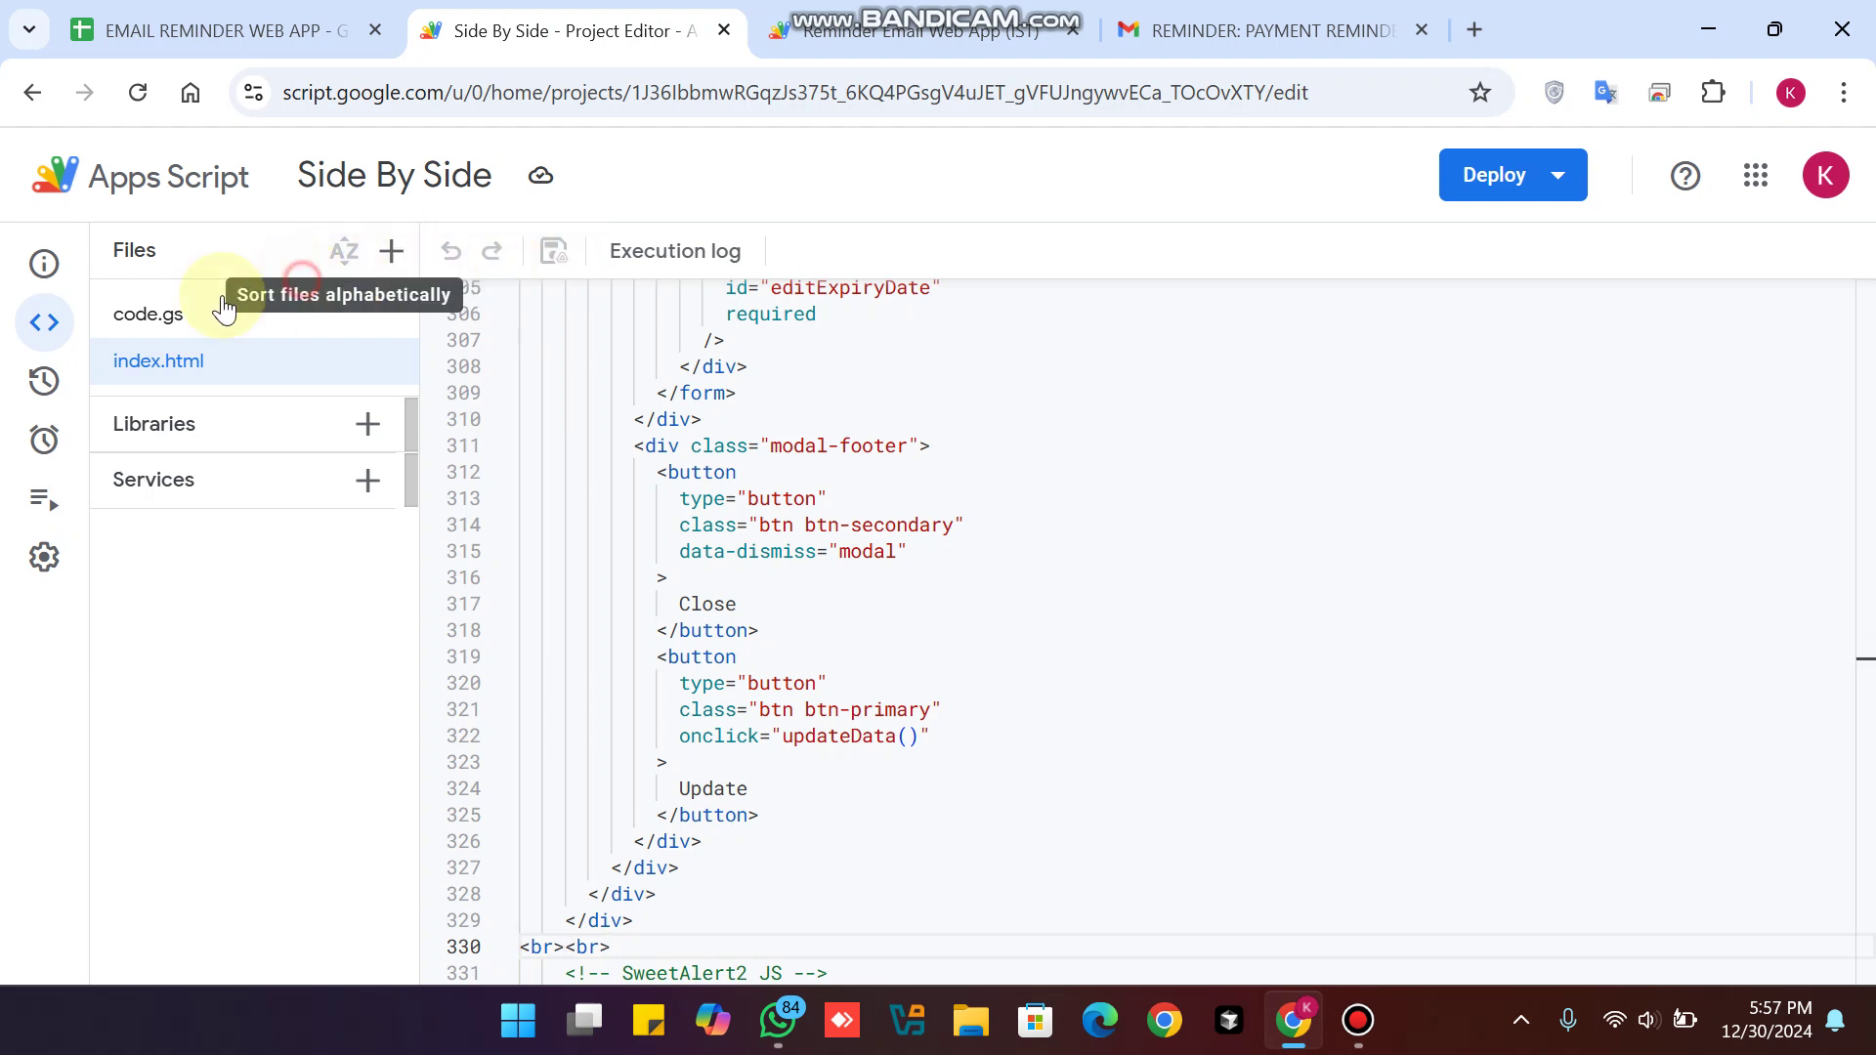
pyautogui.click(162, 305)
pyautogui.click(637, 252)
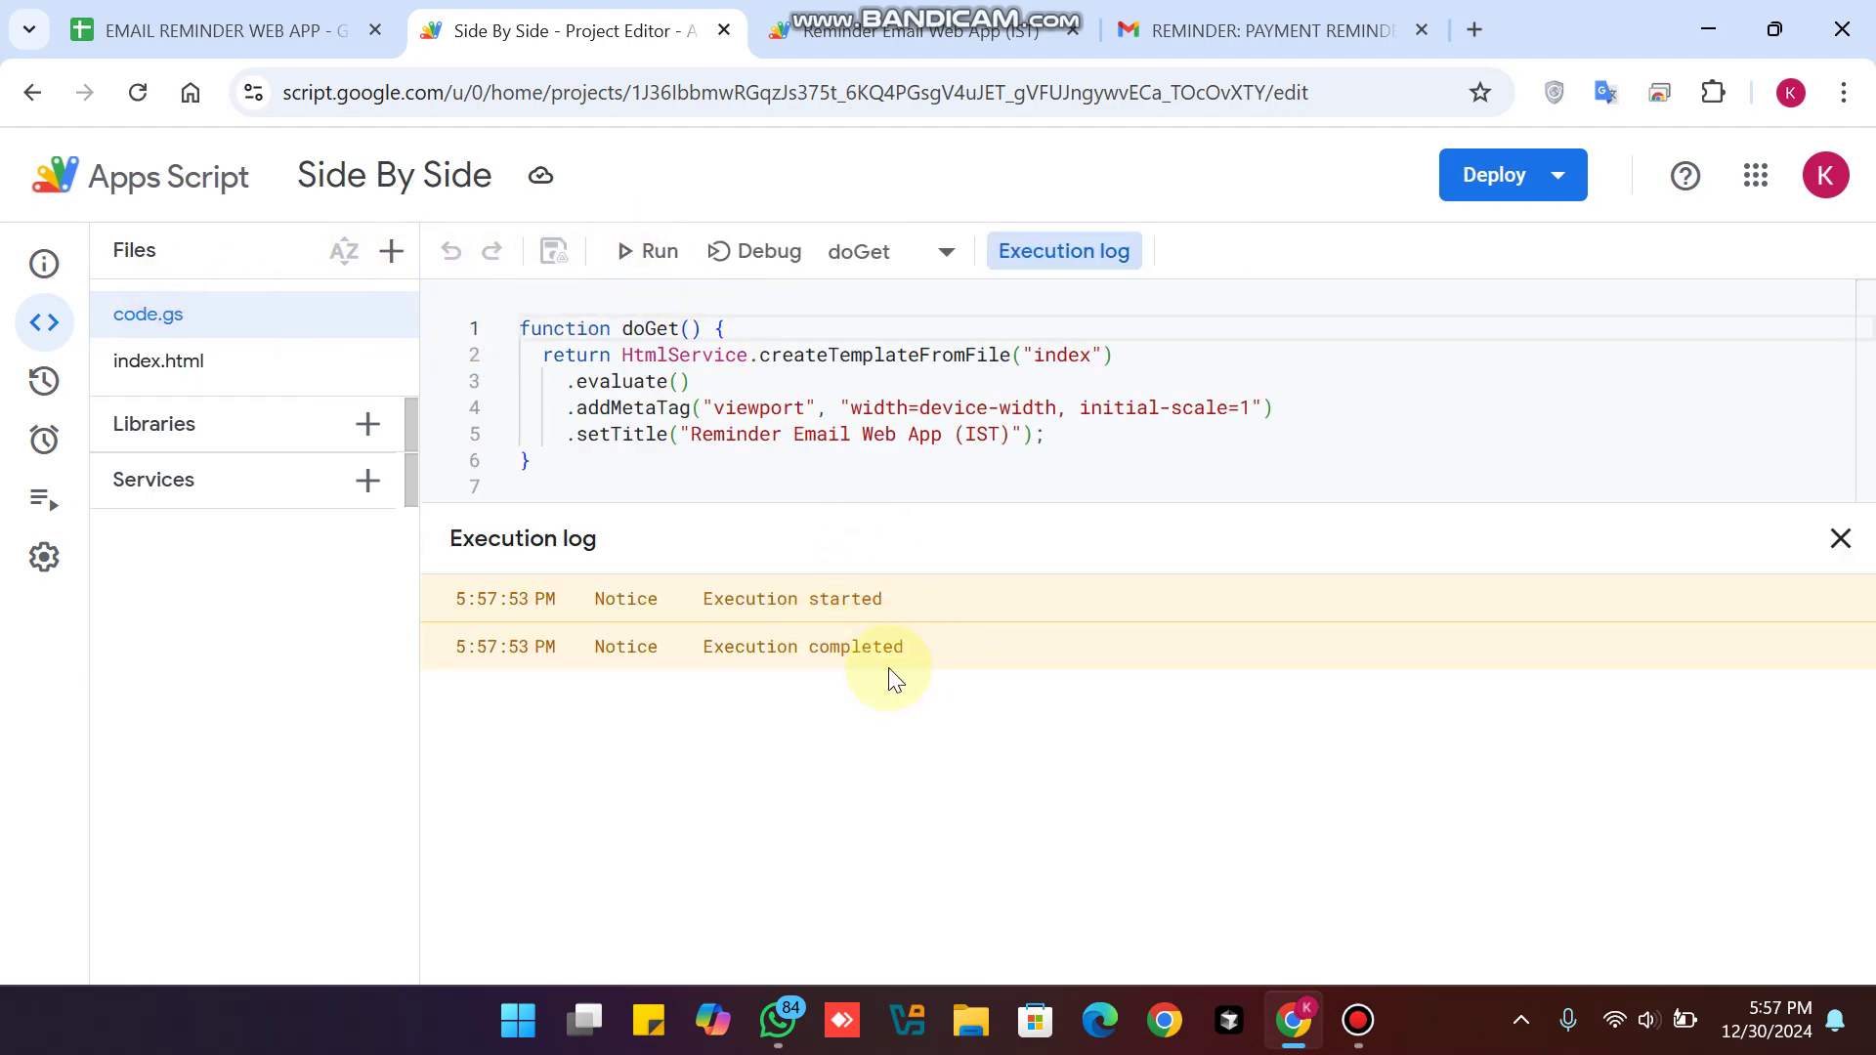
pyautogui.click(1216, 29)
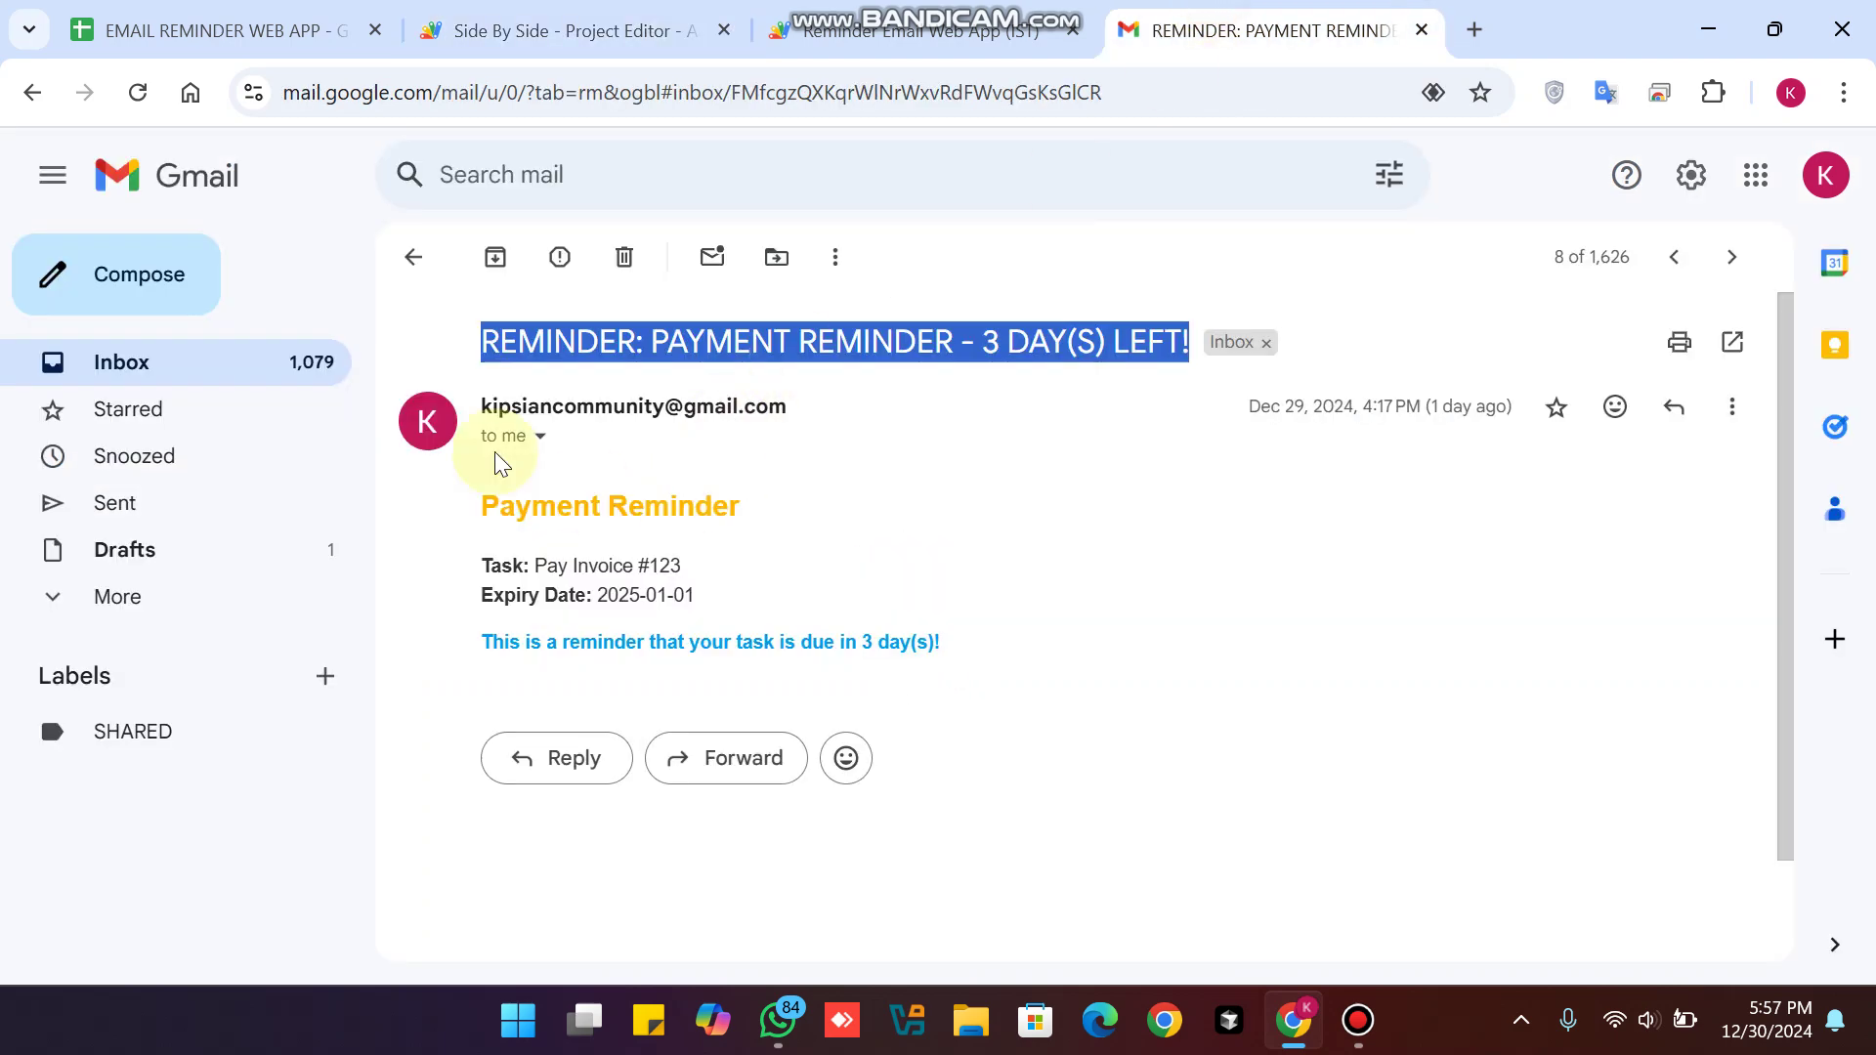
# Read the new 5:57 PM Payment Reminder and Holiday Party reminder emails in the Inbox.
pyautogui.click(420, 256)
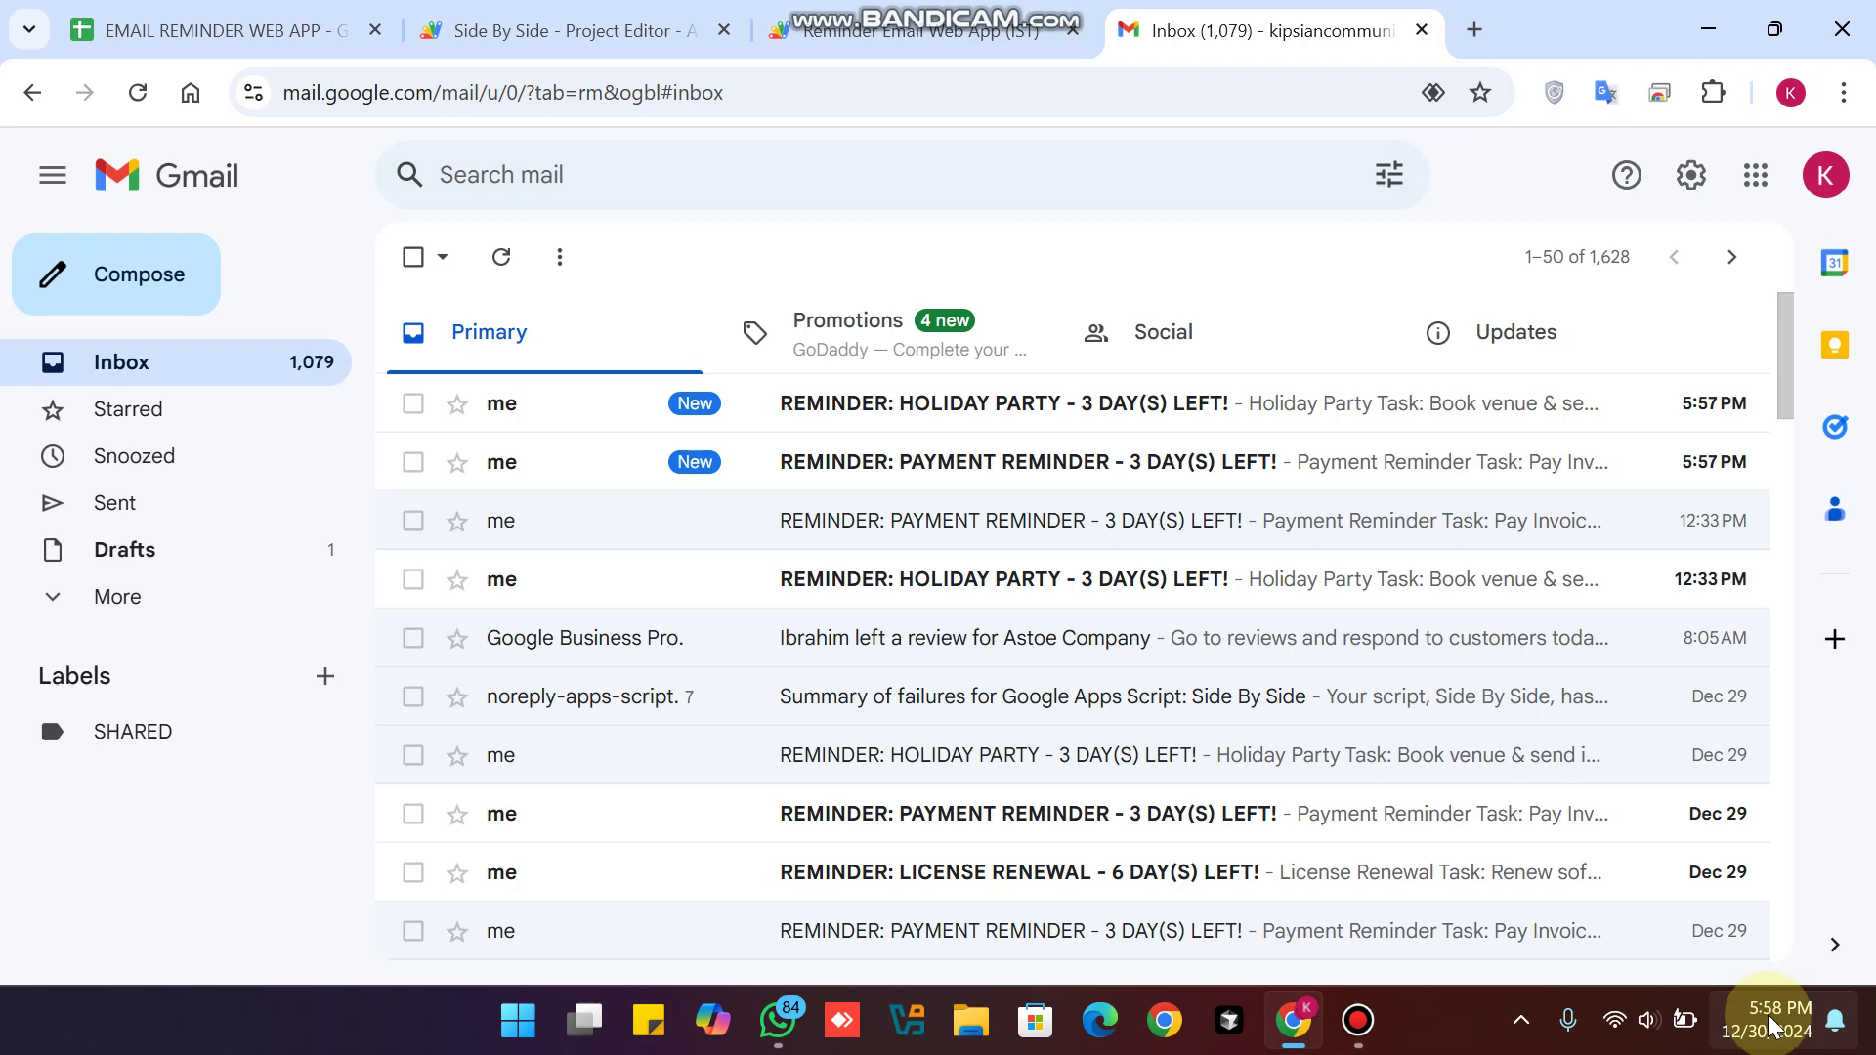
pyautogui.click(904, 471)
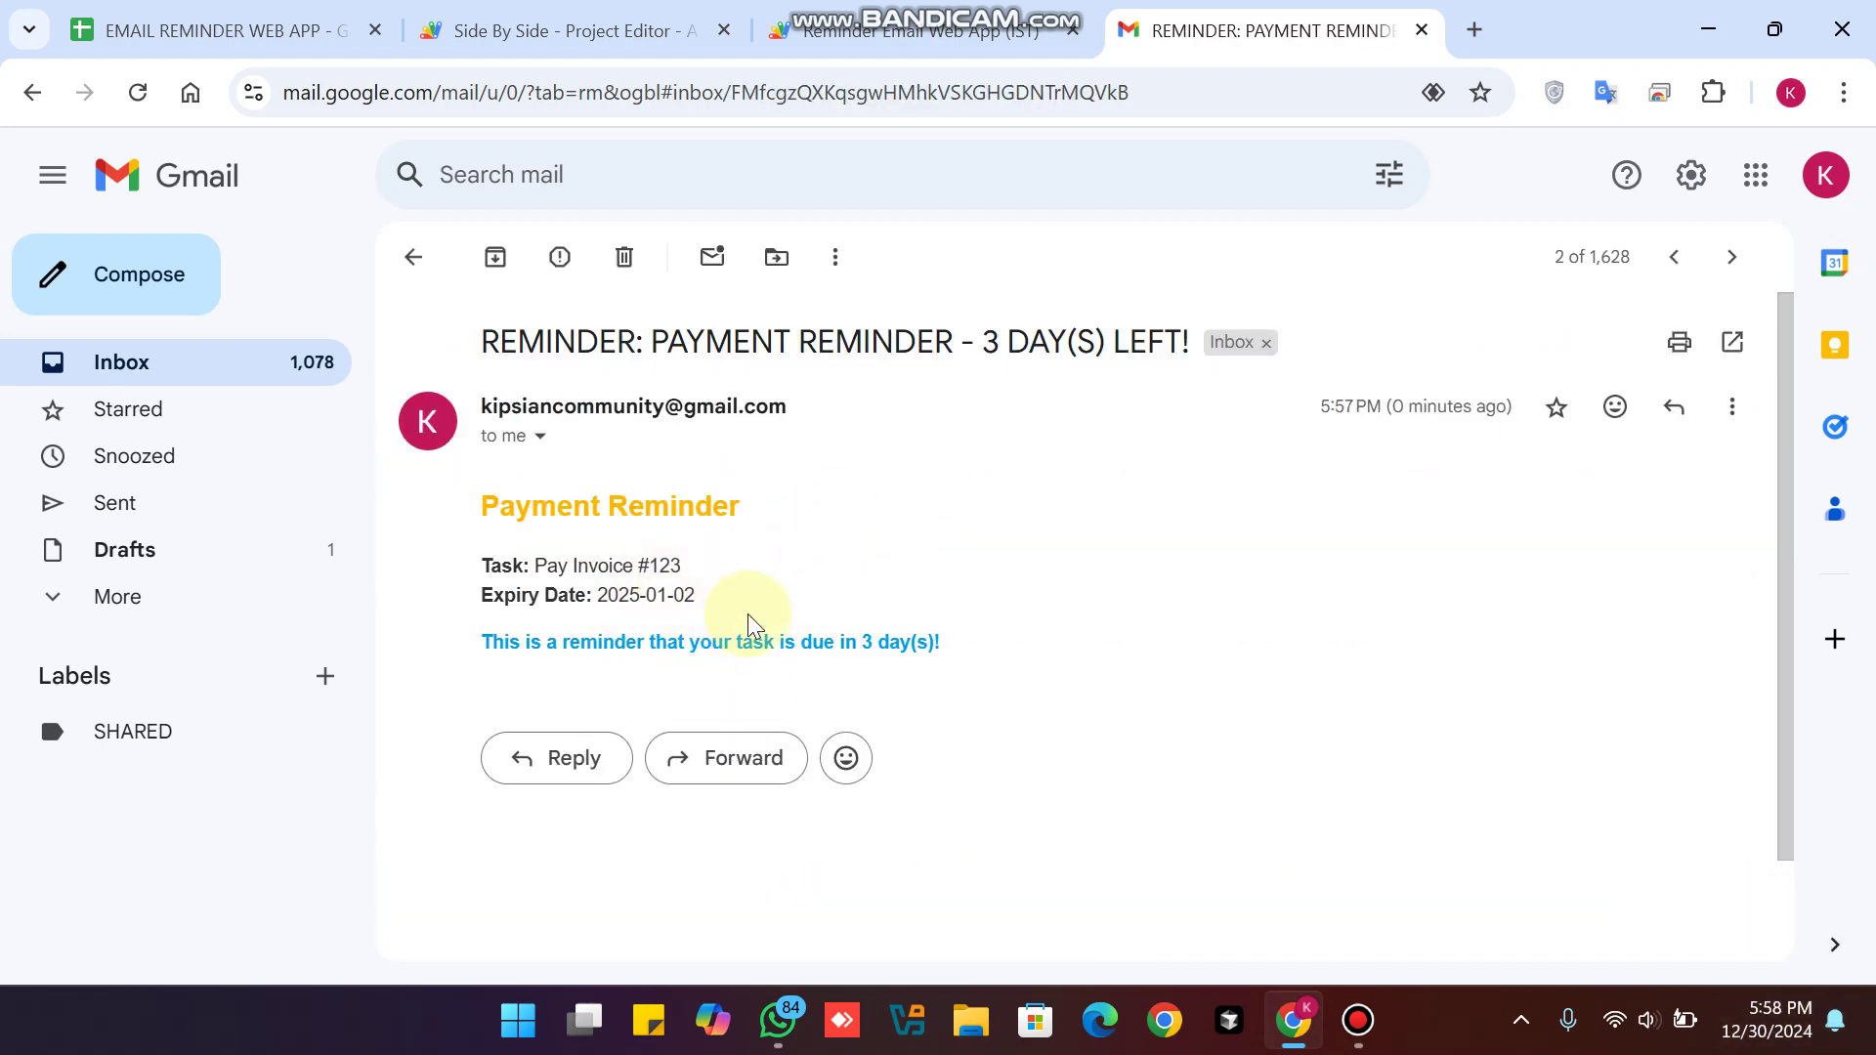
pyautogui.click(404, 284)
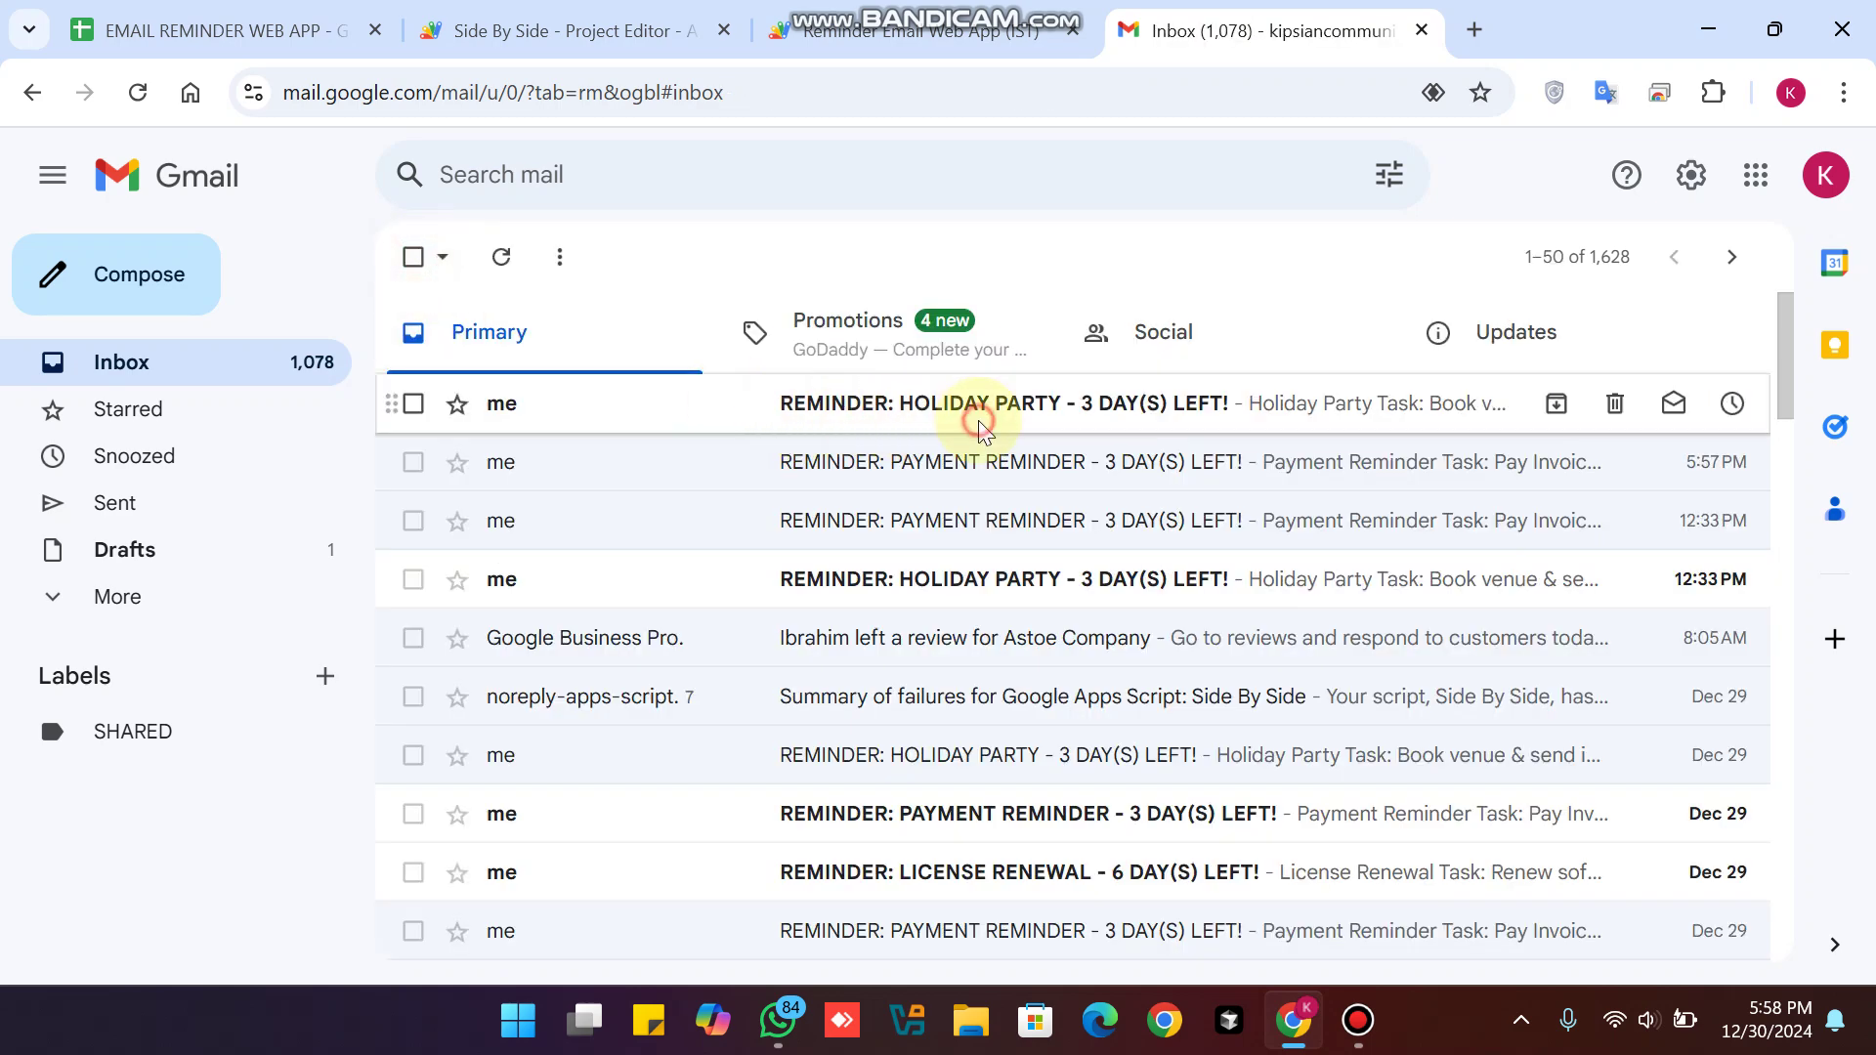
pyautogui.click(976, 419)
# Compare the spreadsheet's two Sent 3DayStatus cells and E3 expiry date with the emails.
pyautogui.click(596, 30)
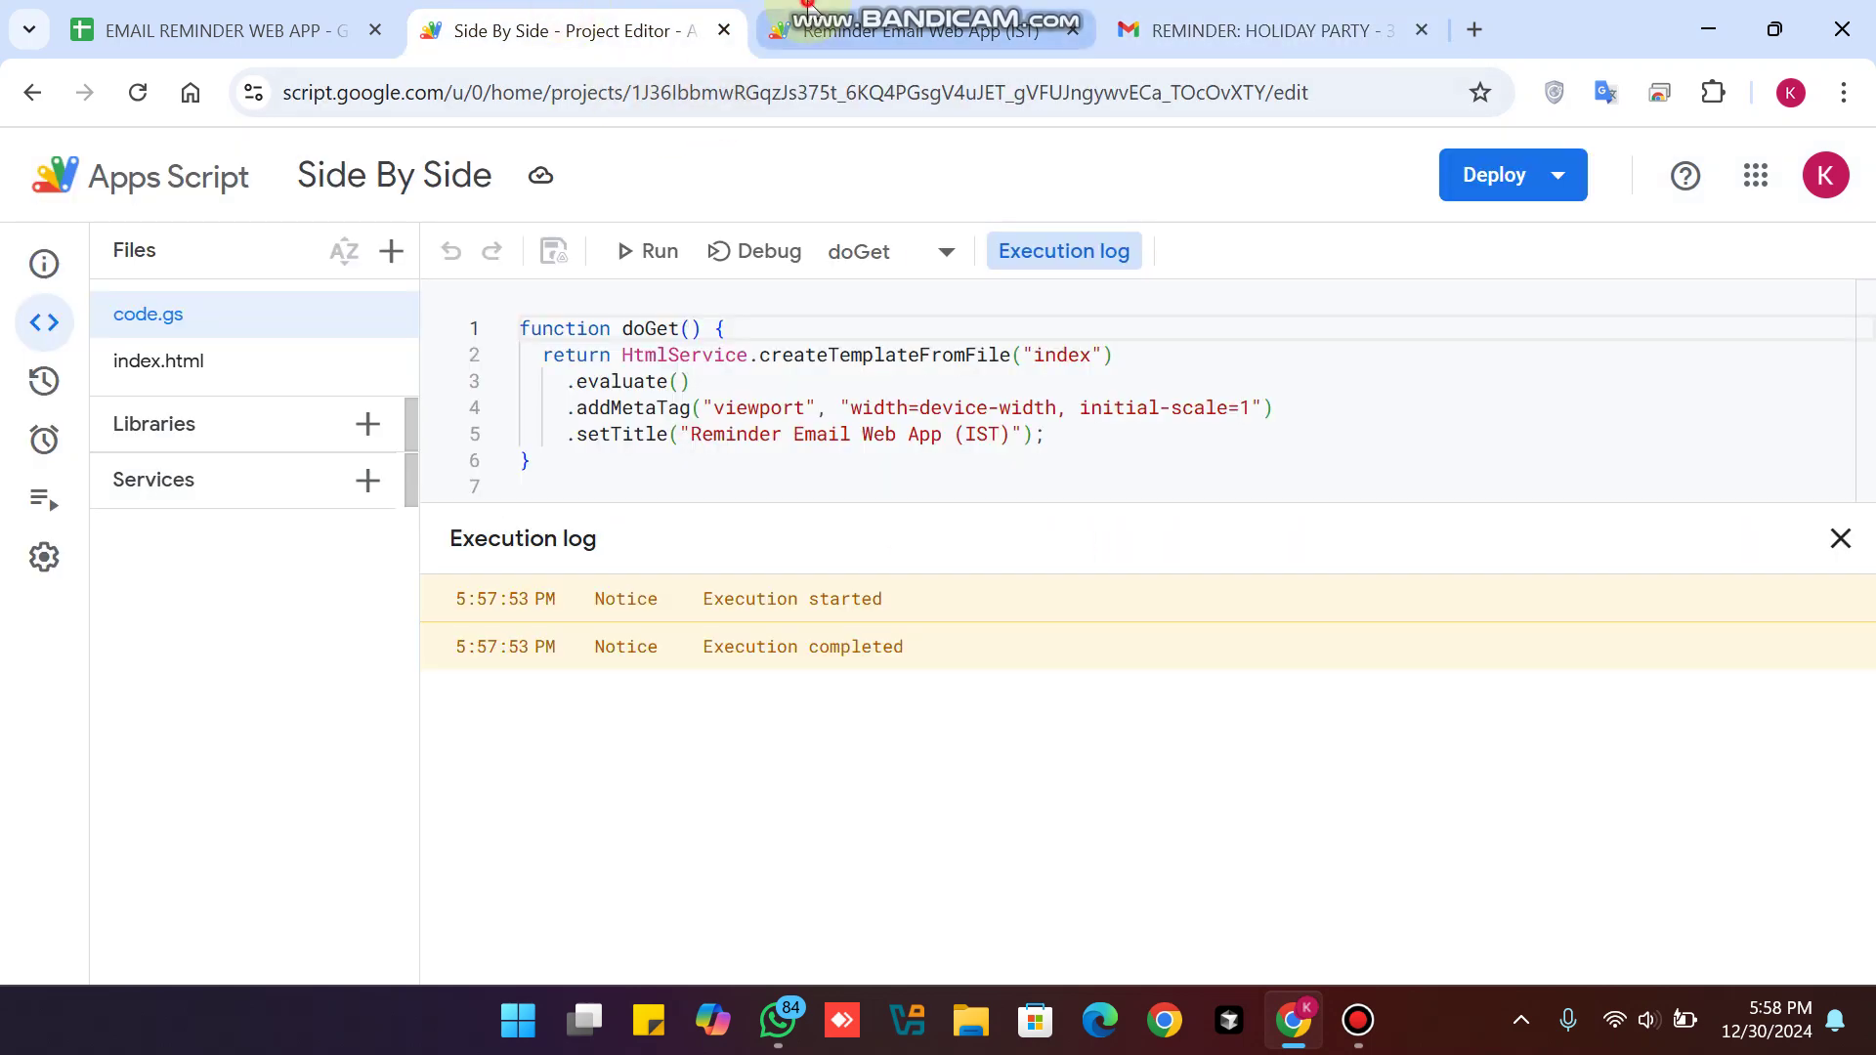
pyautogui.click(919, 31)
pyautogui.scroll(5, 414, 301)
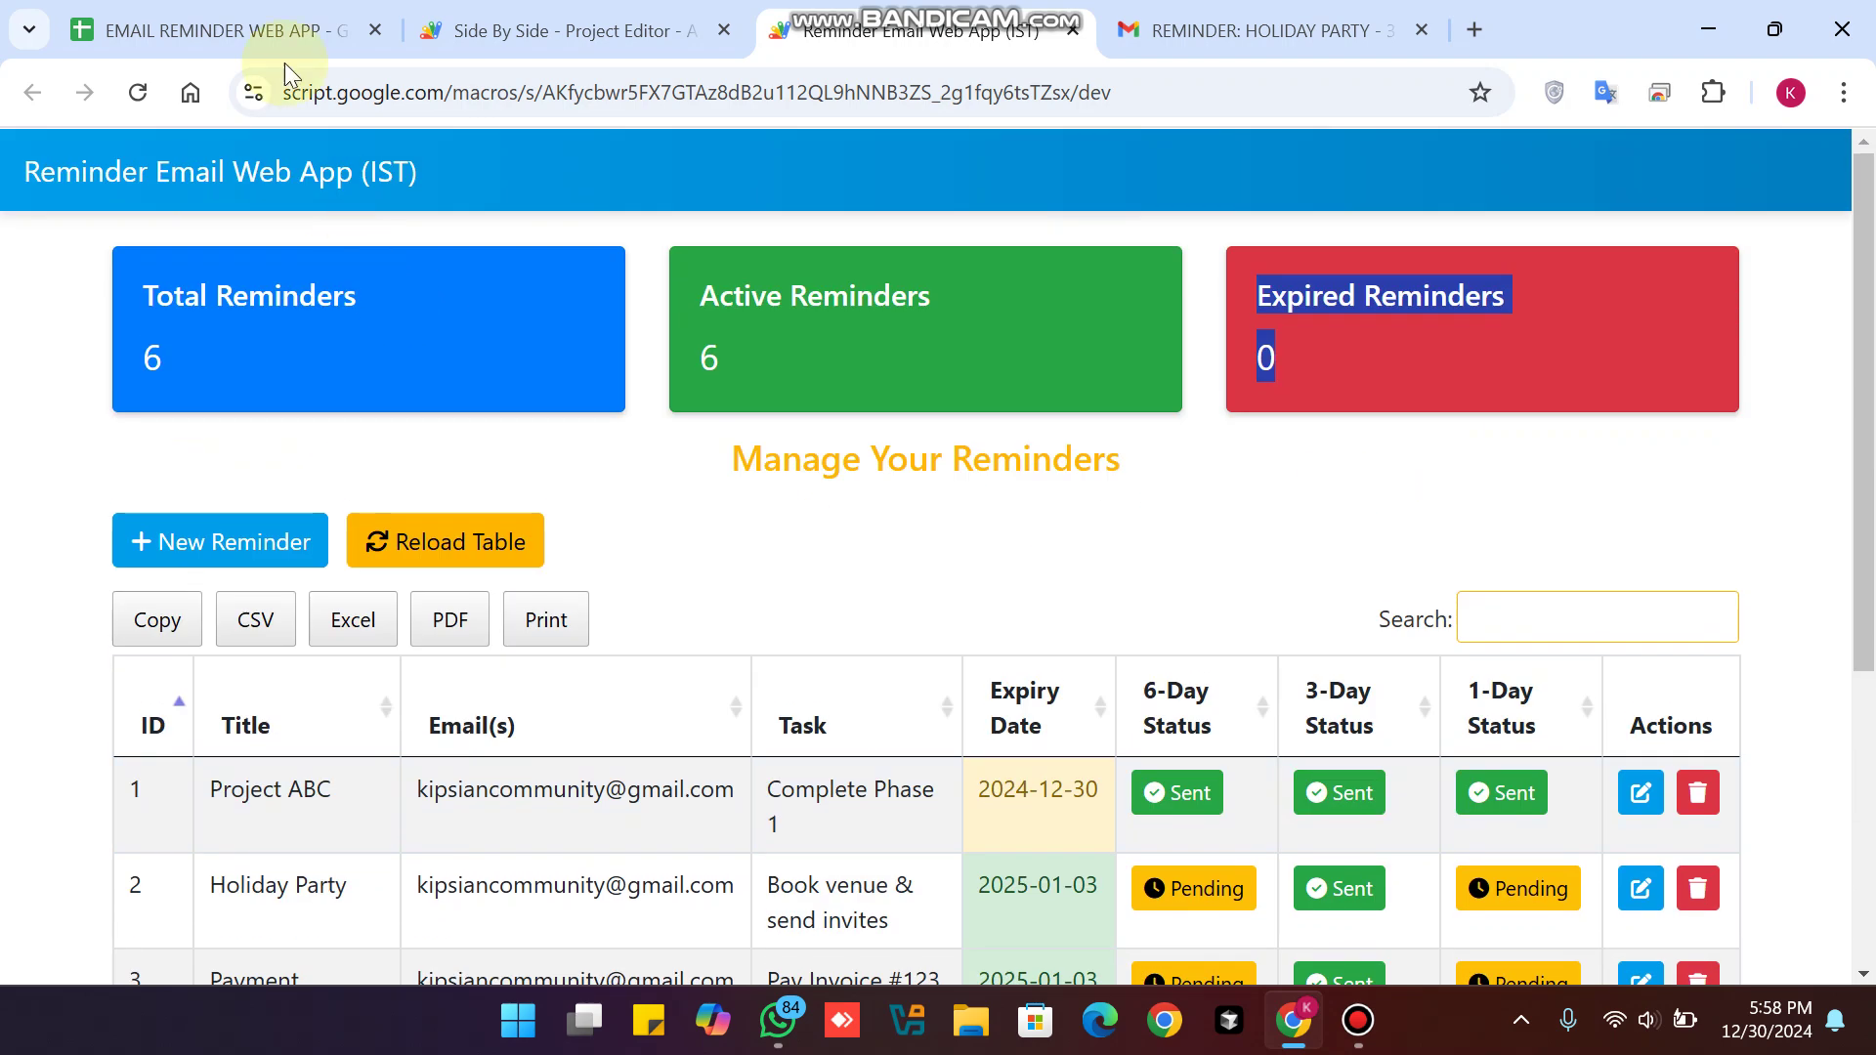
pyautogui.click(244, 31)
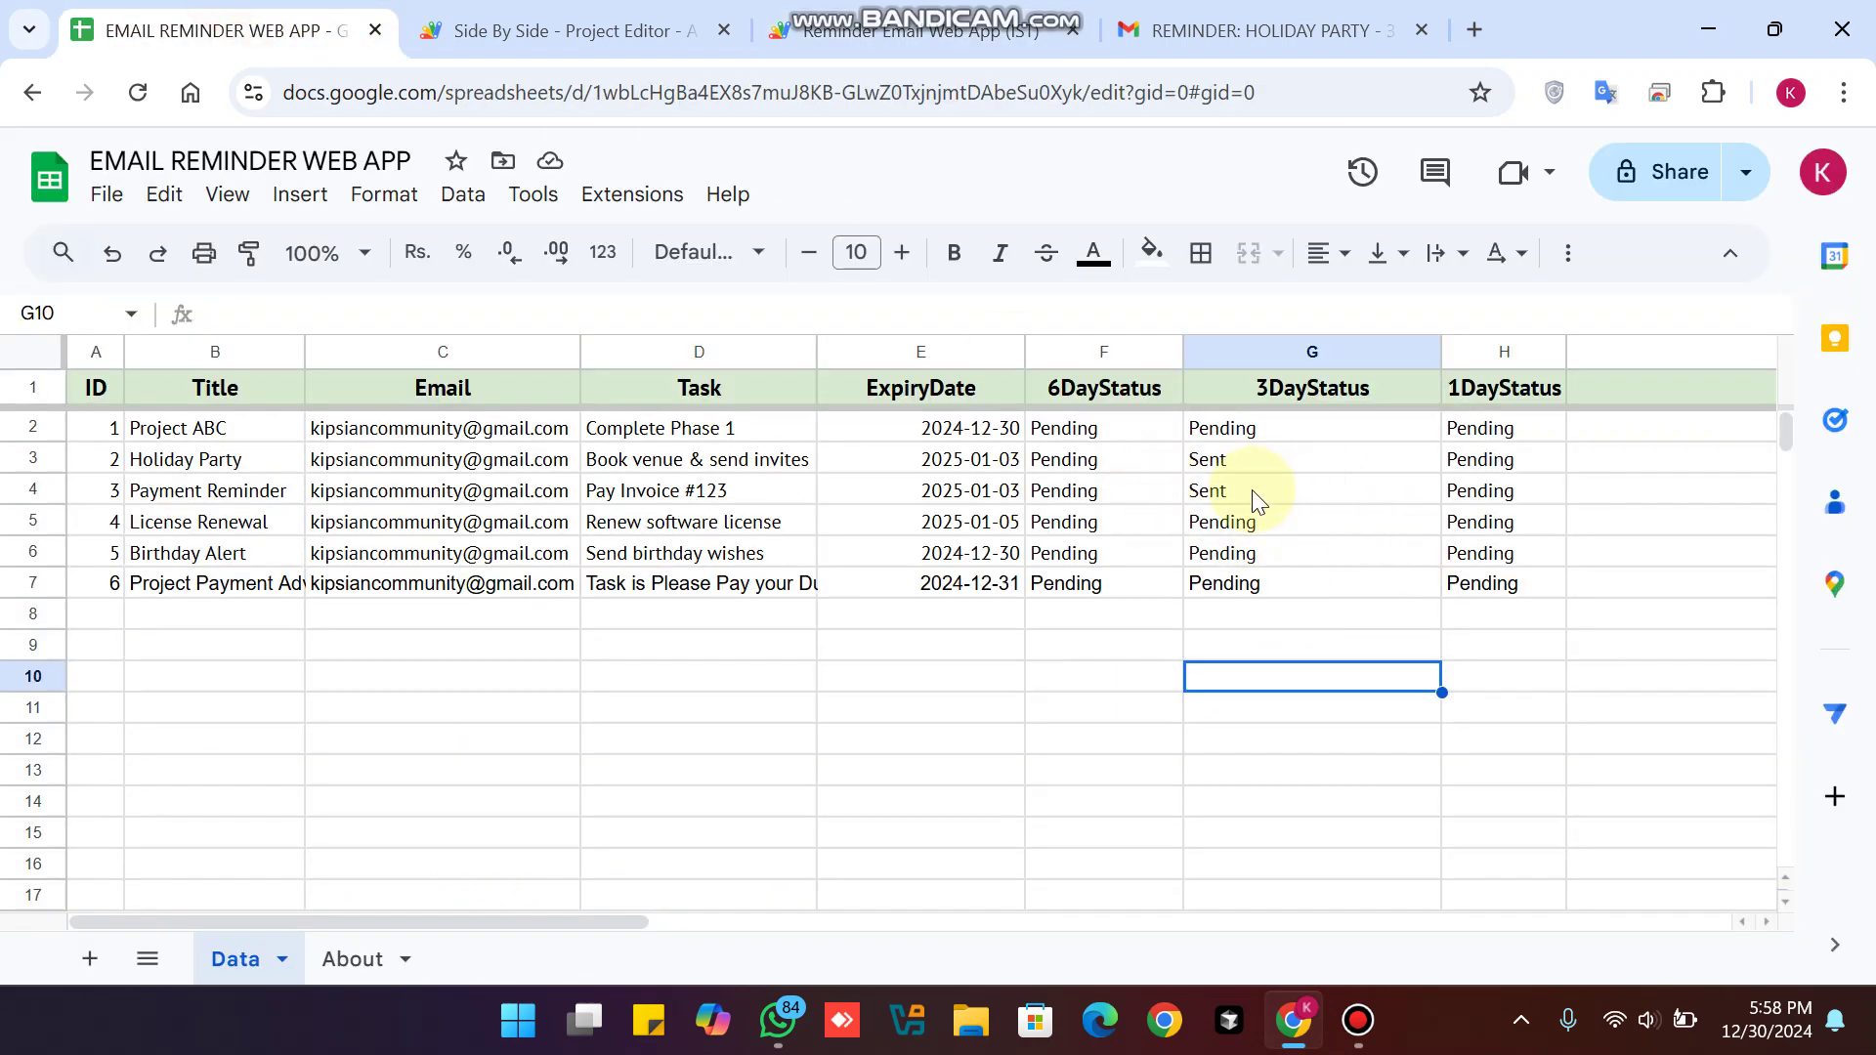
pyautogui.moveTo(1259, 465); pyautogui.dragTo(1256, 496)
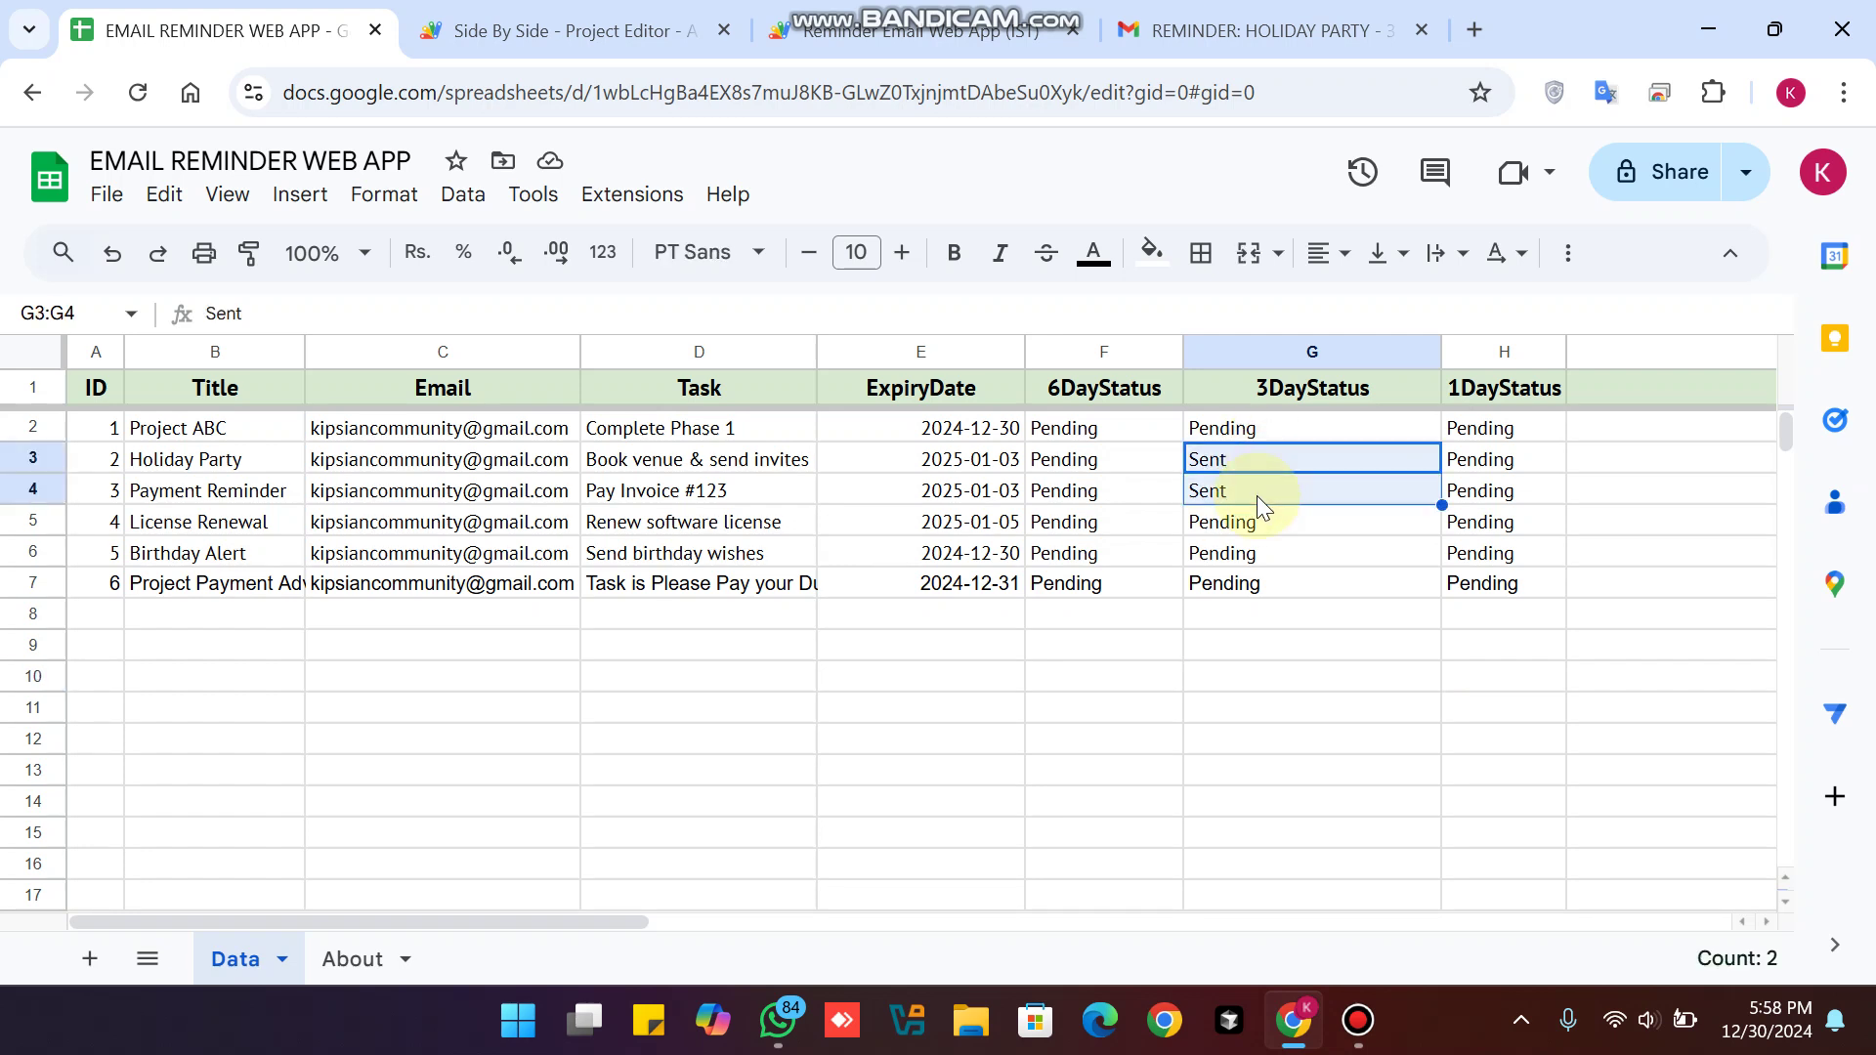
pyautogui.click(1023, 463)
# Confirm the newest Holiday Party reminder arrived at 5:57 PM, then view the web app table.
pyautogui.click(968, 31)
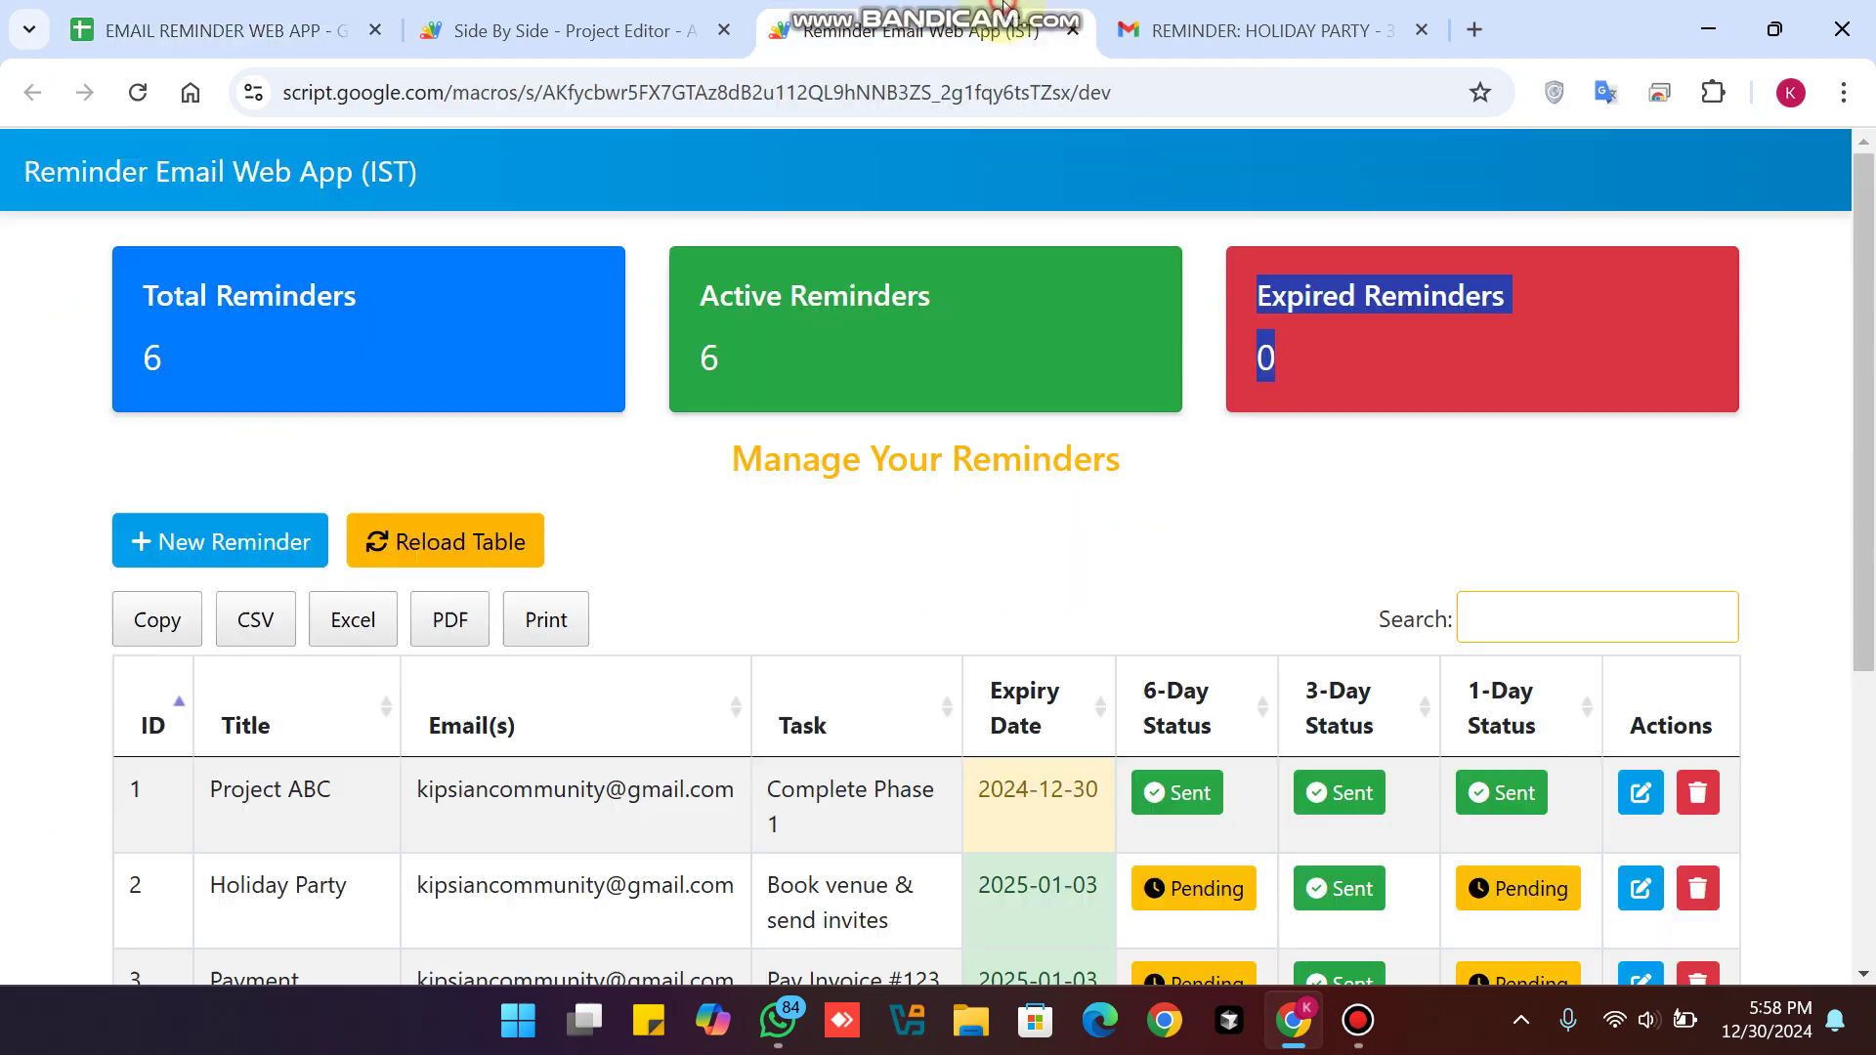
pyautogui.click(1134, 30)
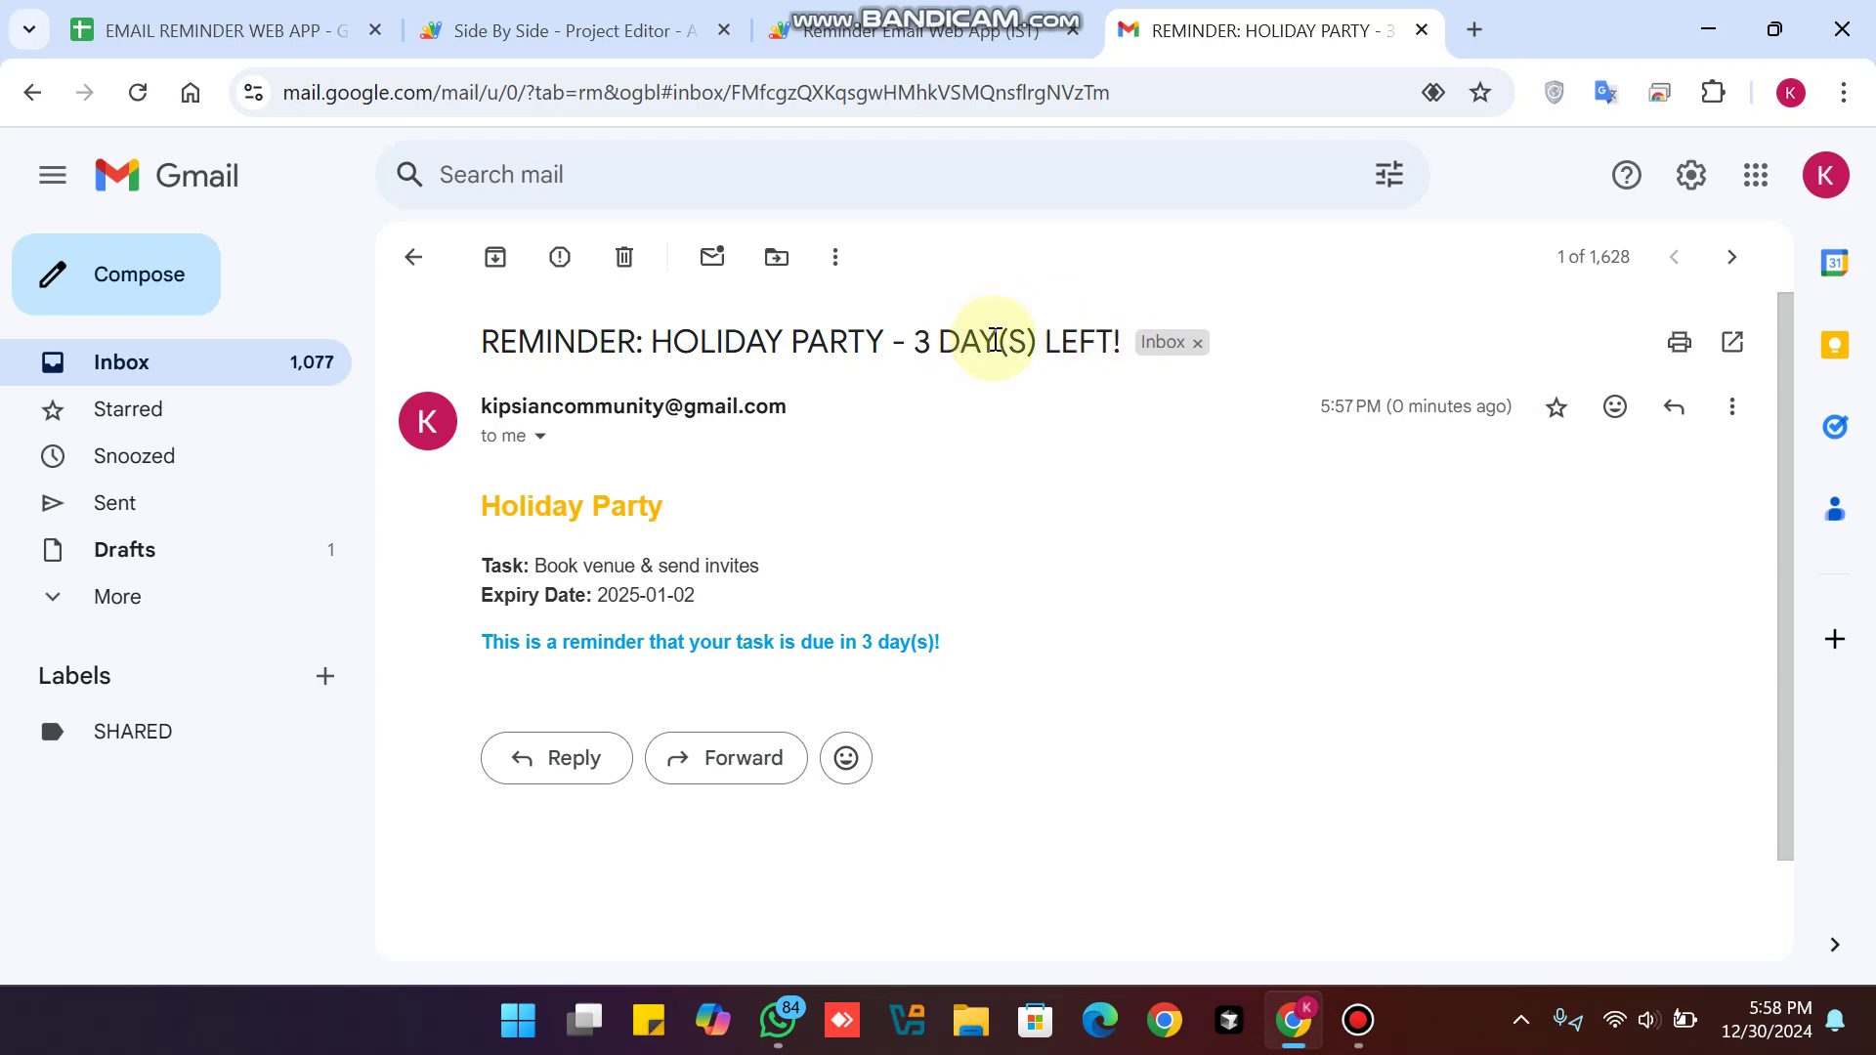
pyautogui.click(965, 18)
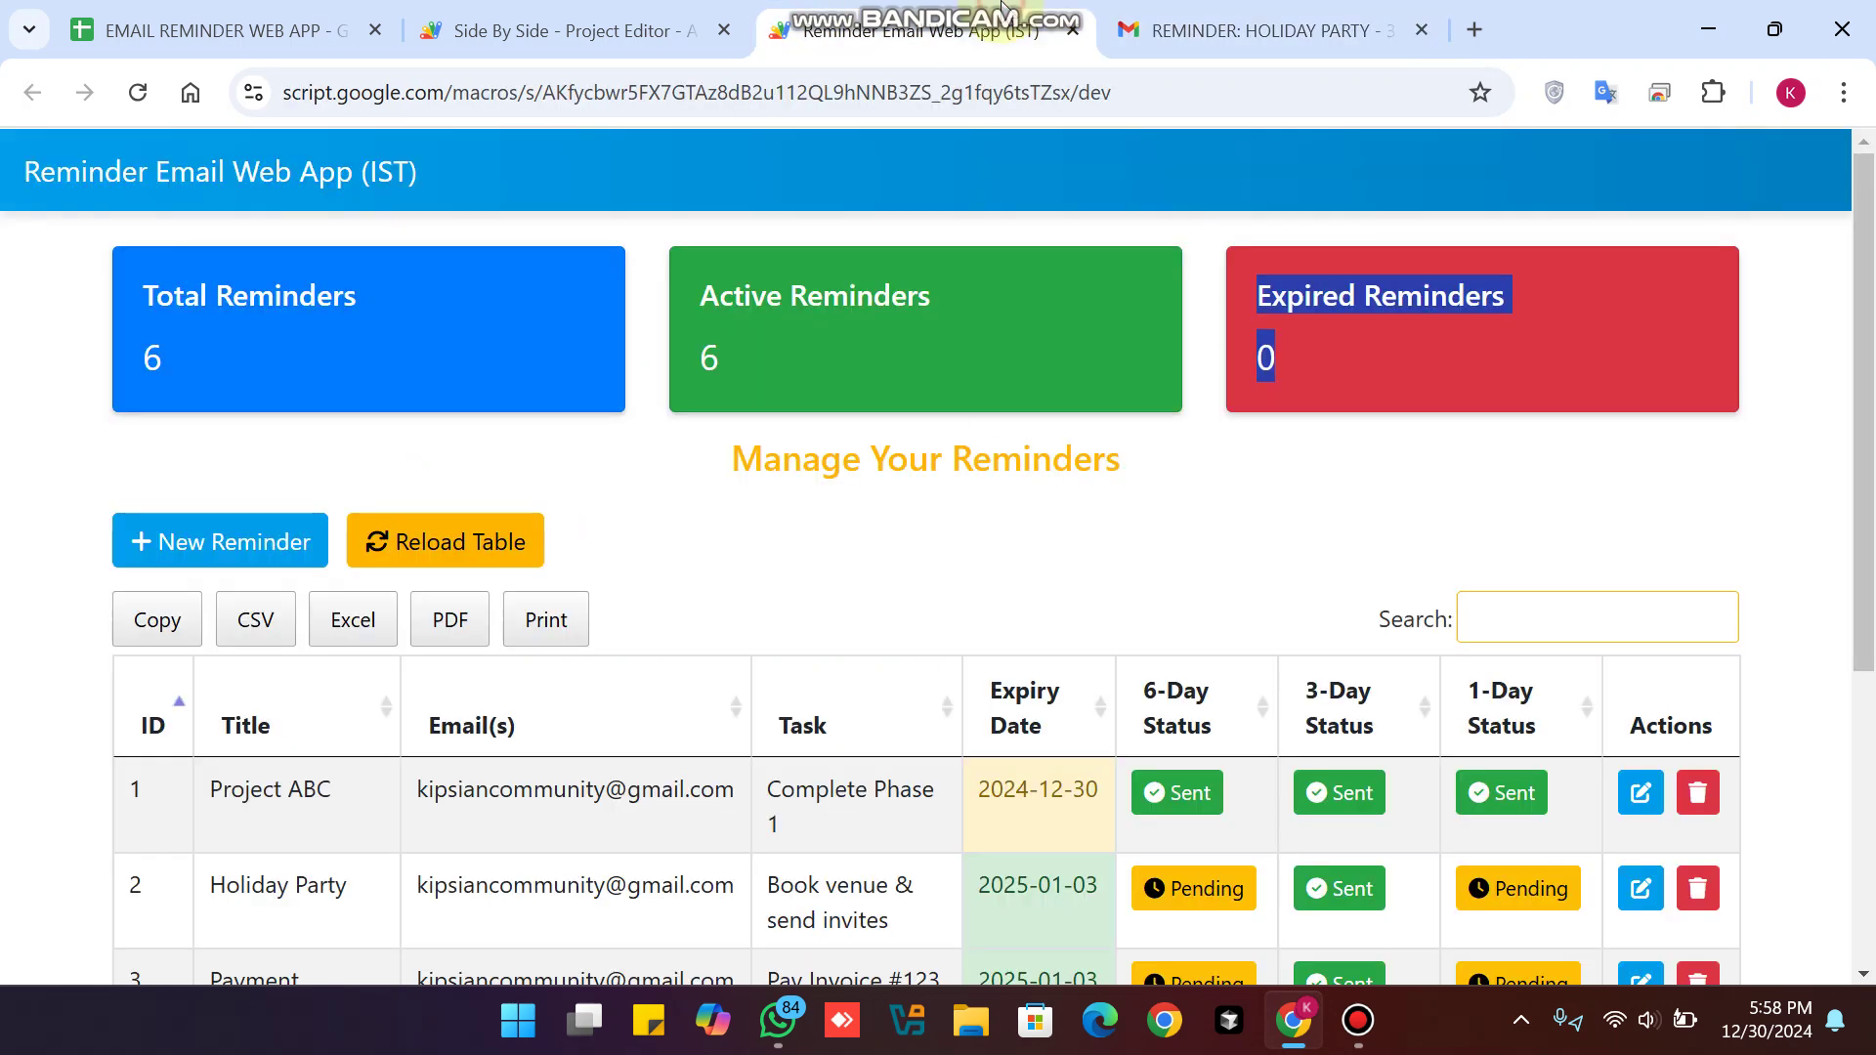
pyautogui.click(1168, 12)
pyautogui.click(418, 258)
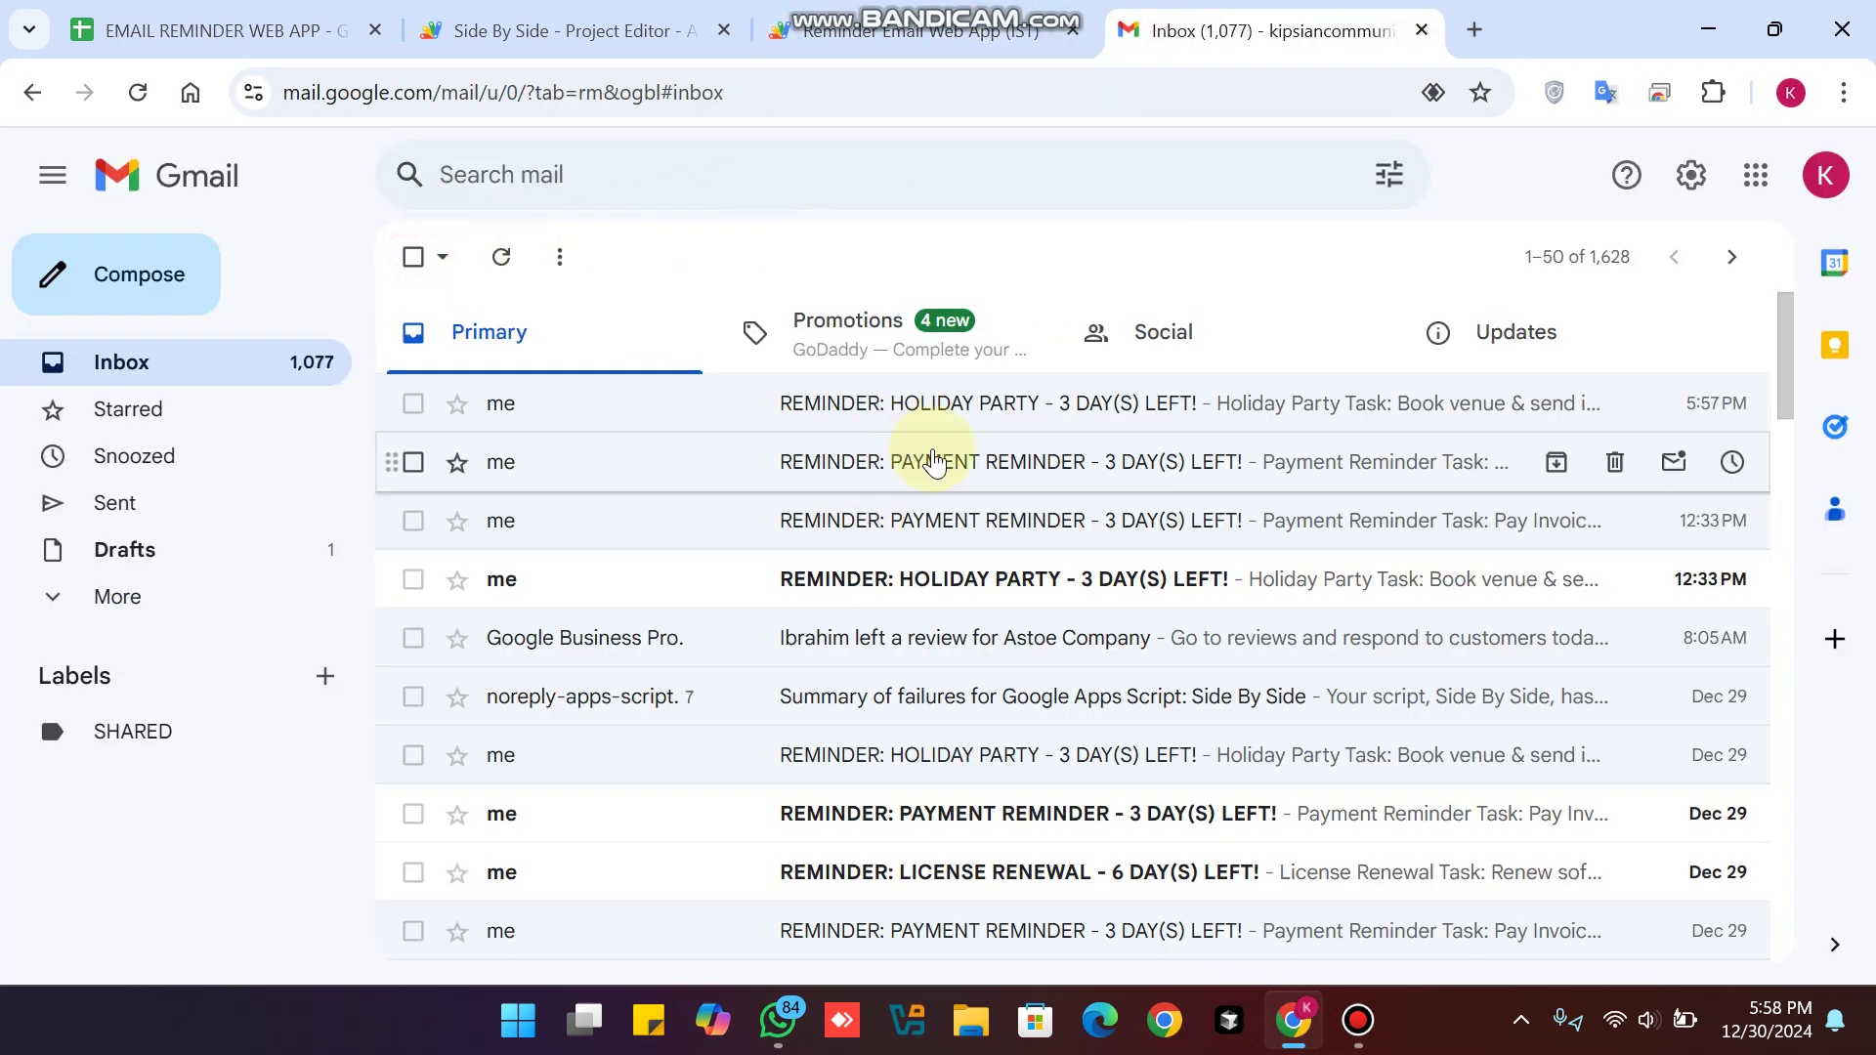
pyautogui.click(1036, 408)
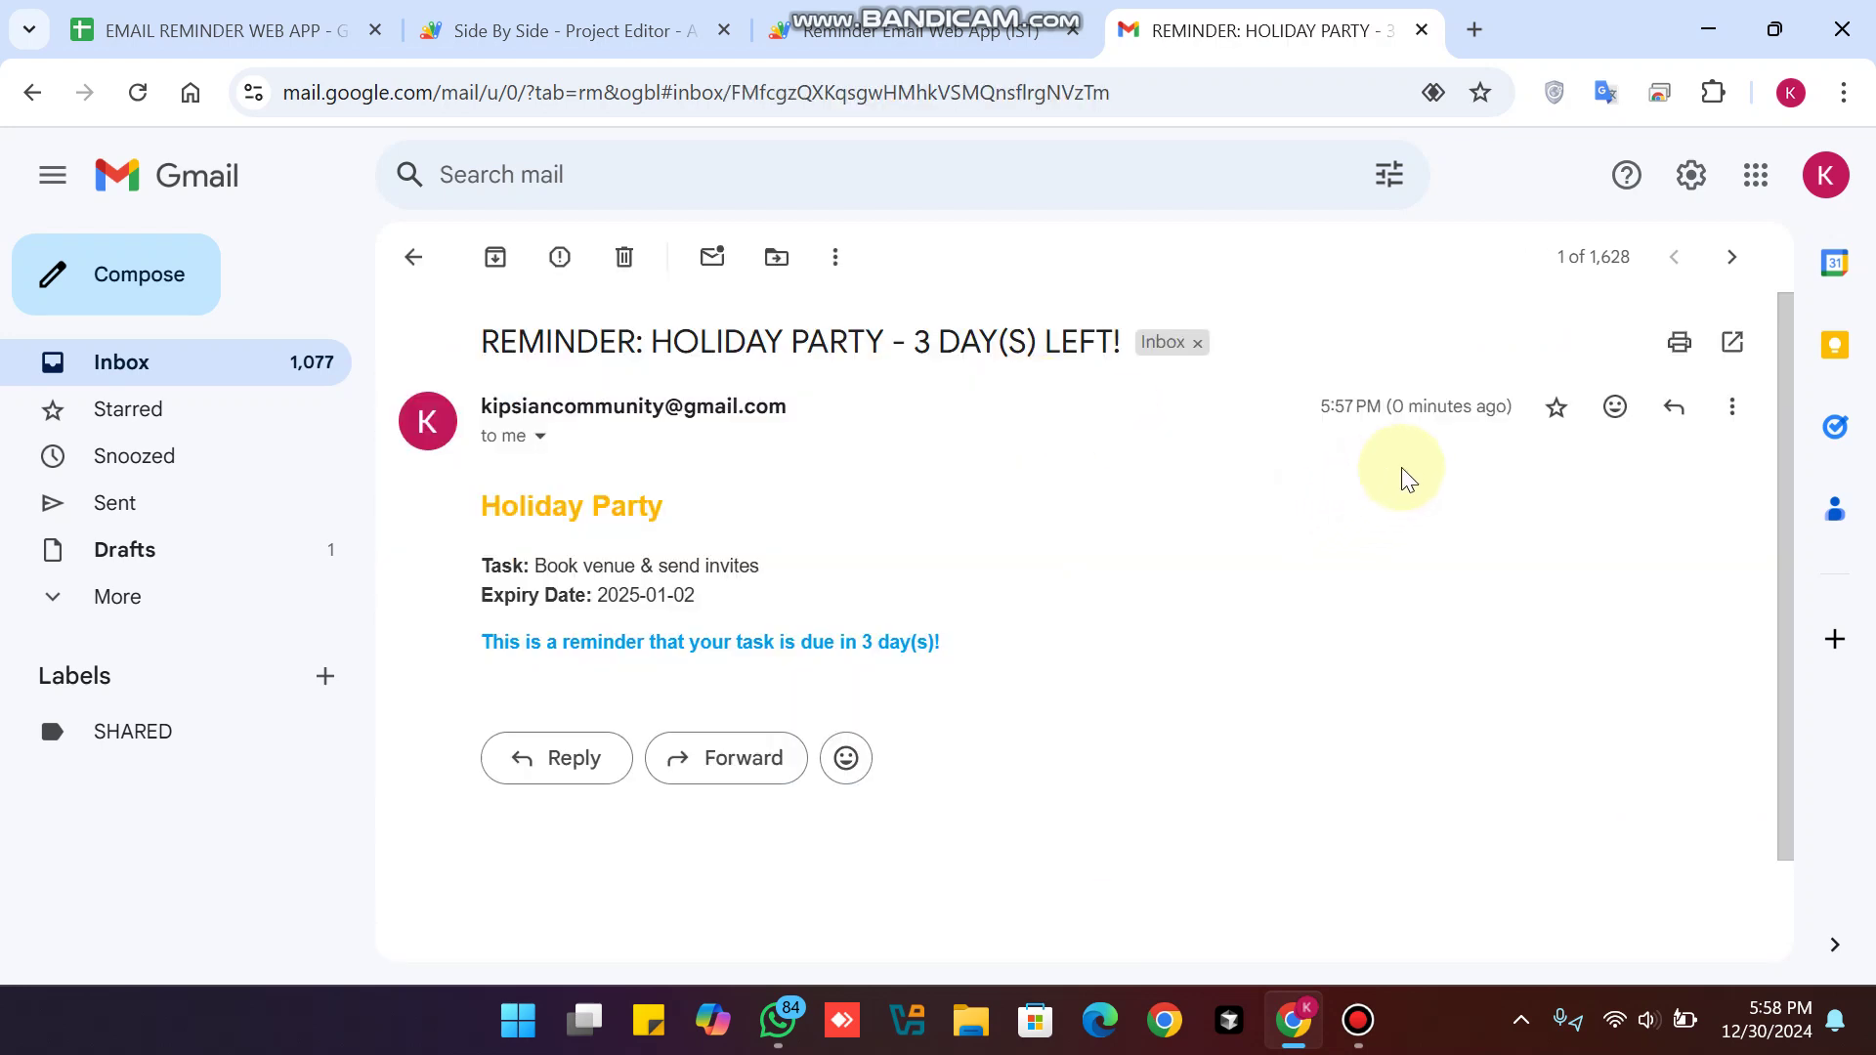
pyautogui.moveTo(1502, 408); pyautogui.dragTo(1311, 404)
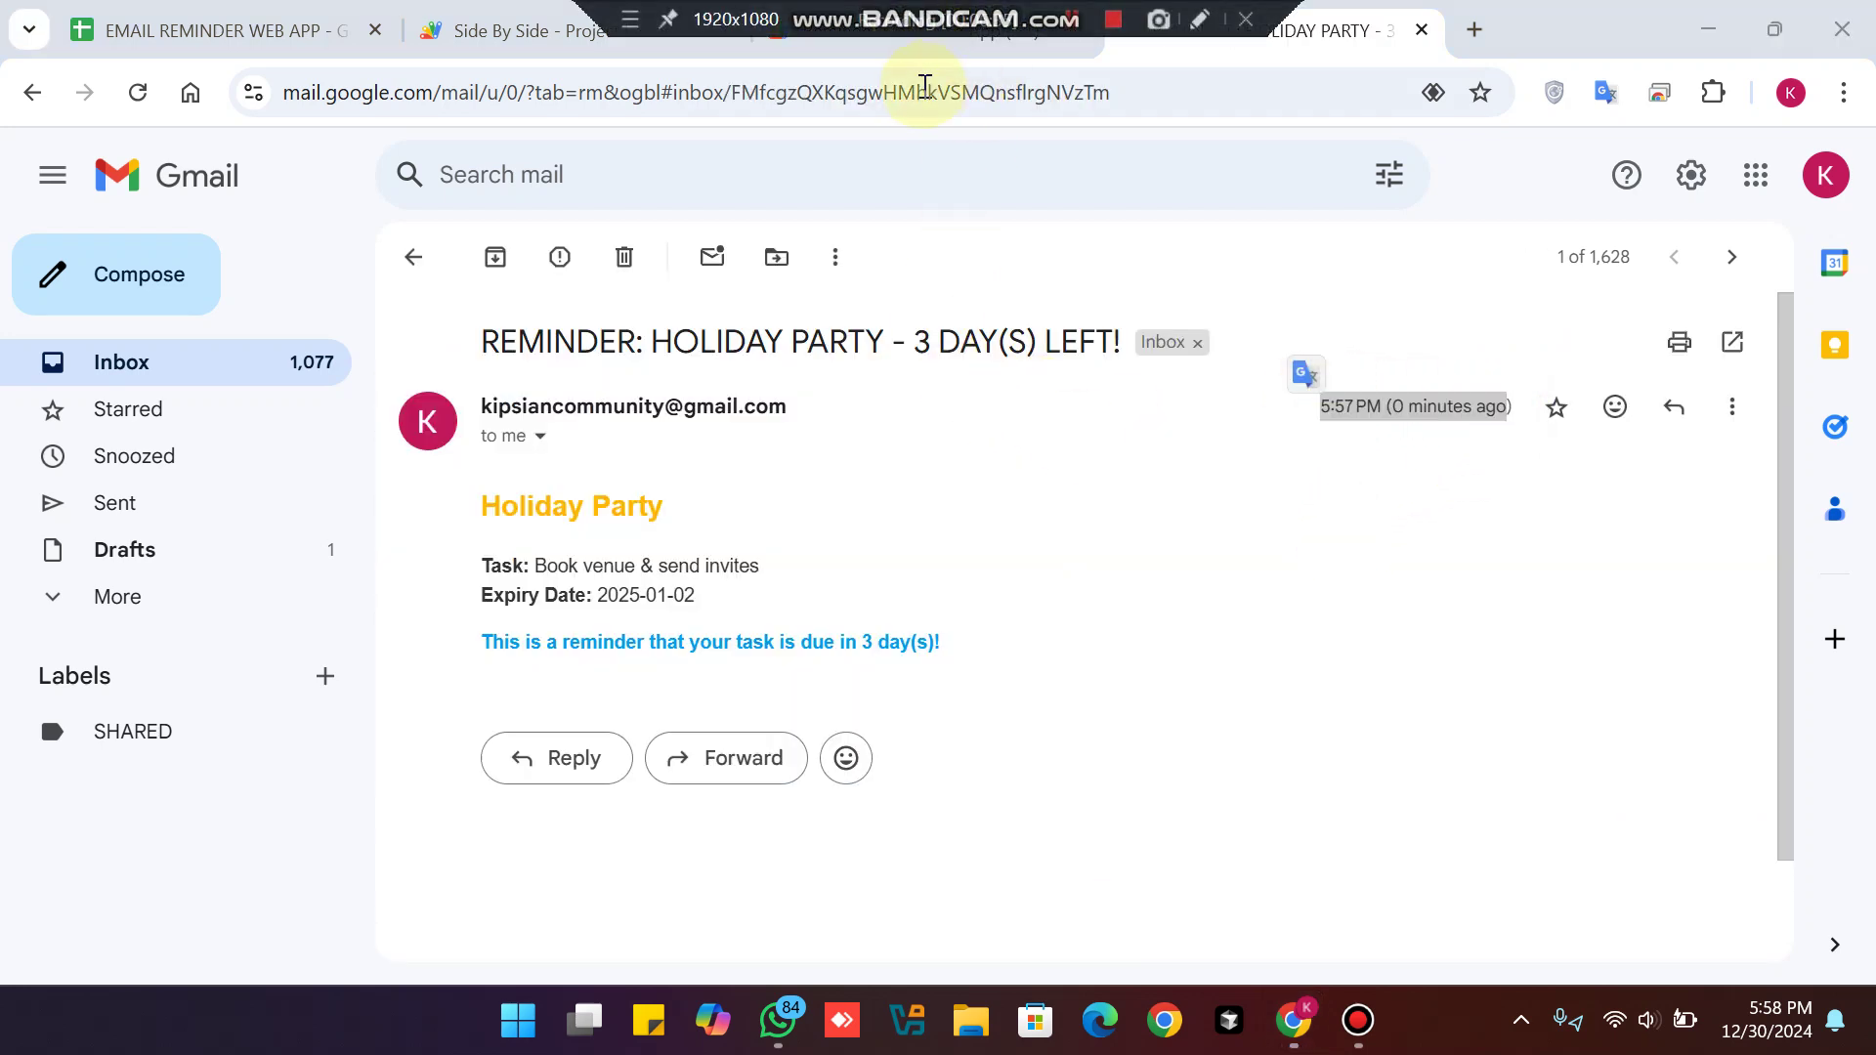
pyautogui.click(918, 31)
pyautogui.scroll(-5, 1450, 537)
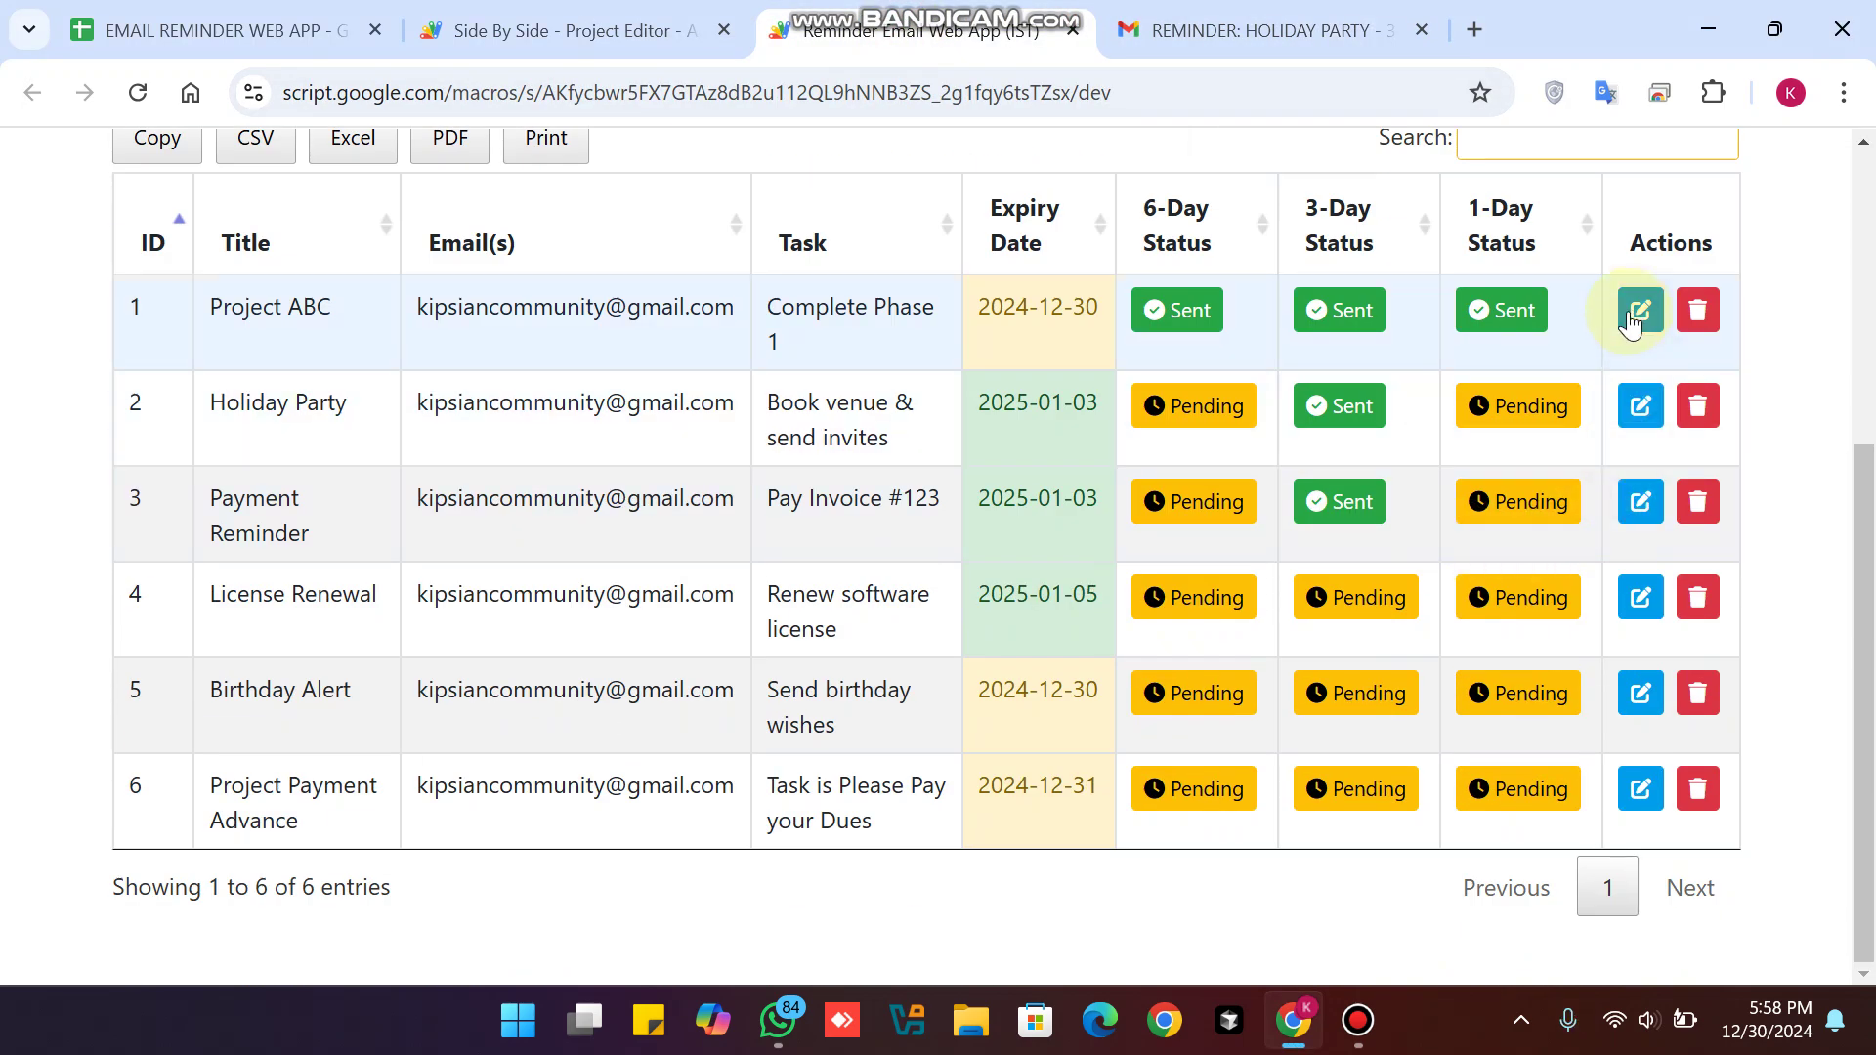
# Reload the table and change Project ABC's expiry date to 2024-12-31 through its edit form.
pyautogui.click(483, 550)
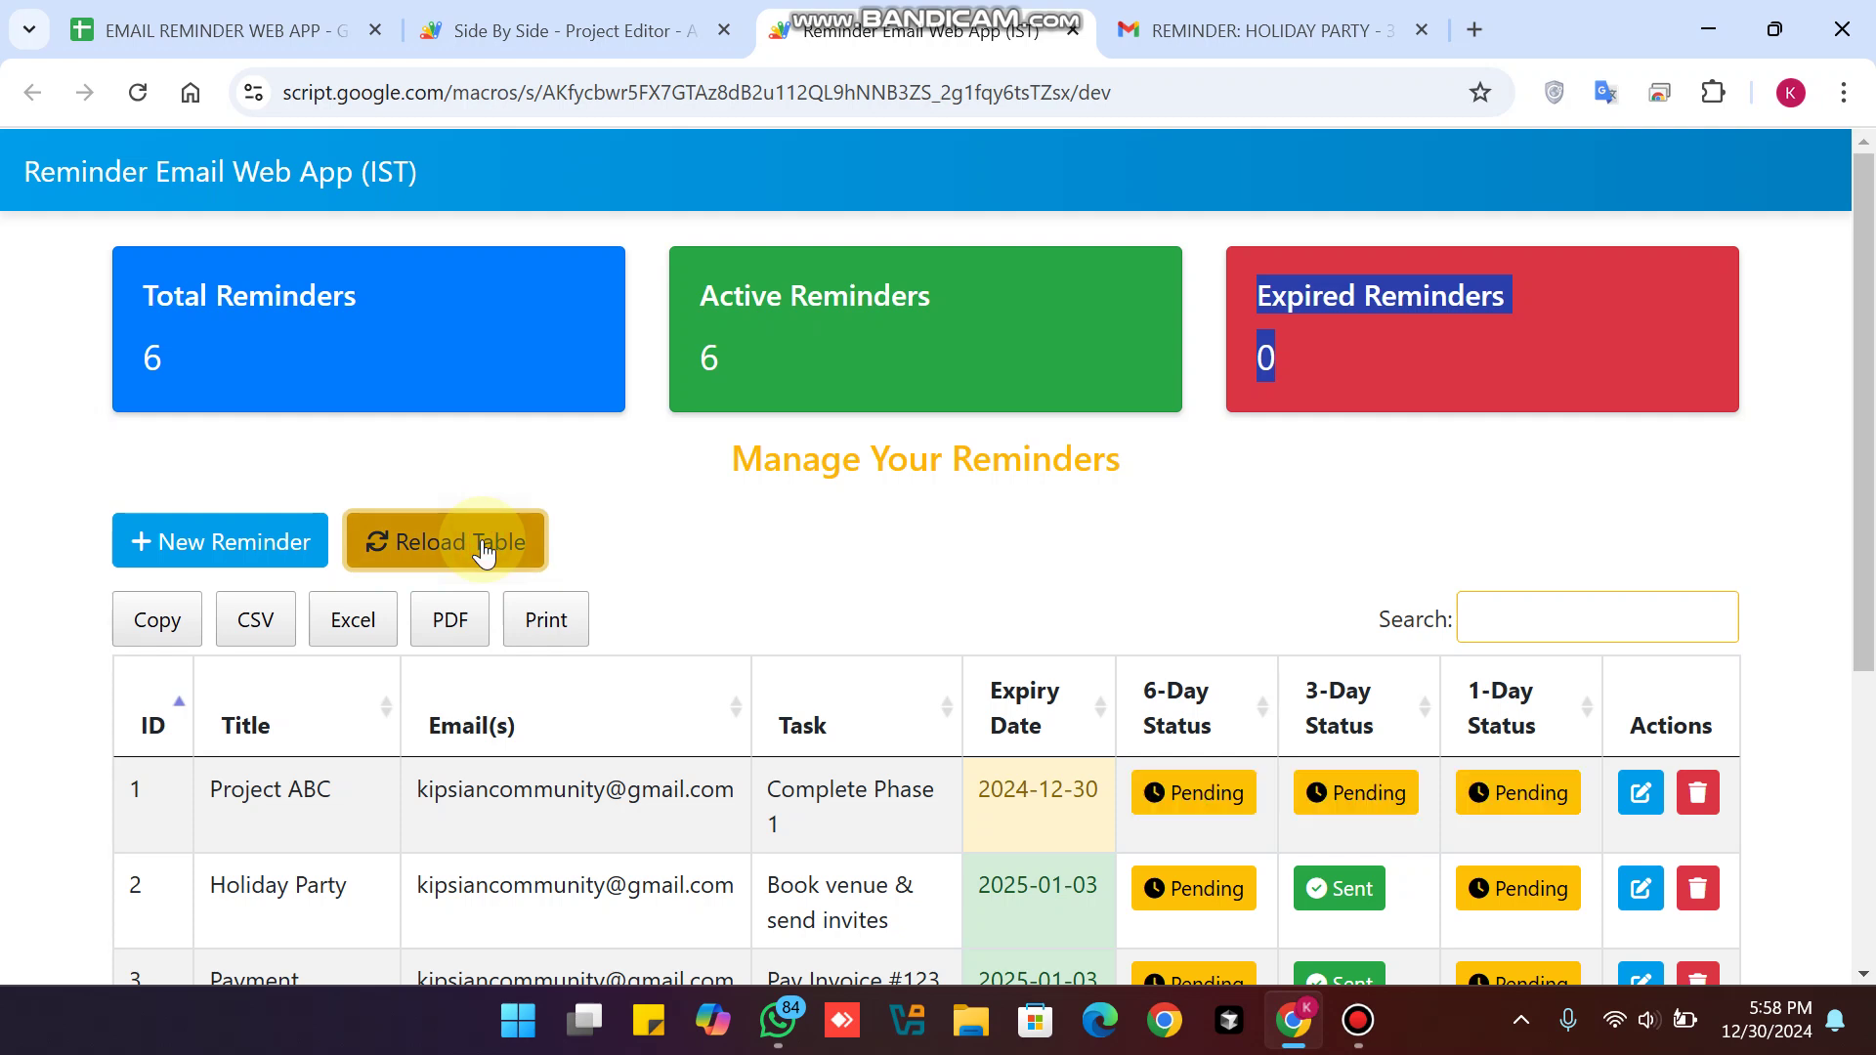
pyautogui.scroll(-3, 1131, 625)
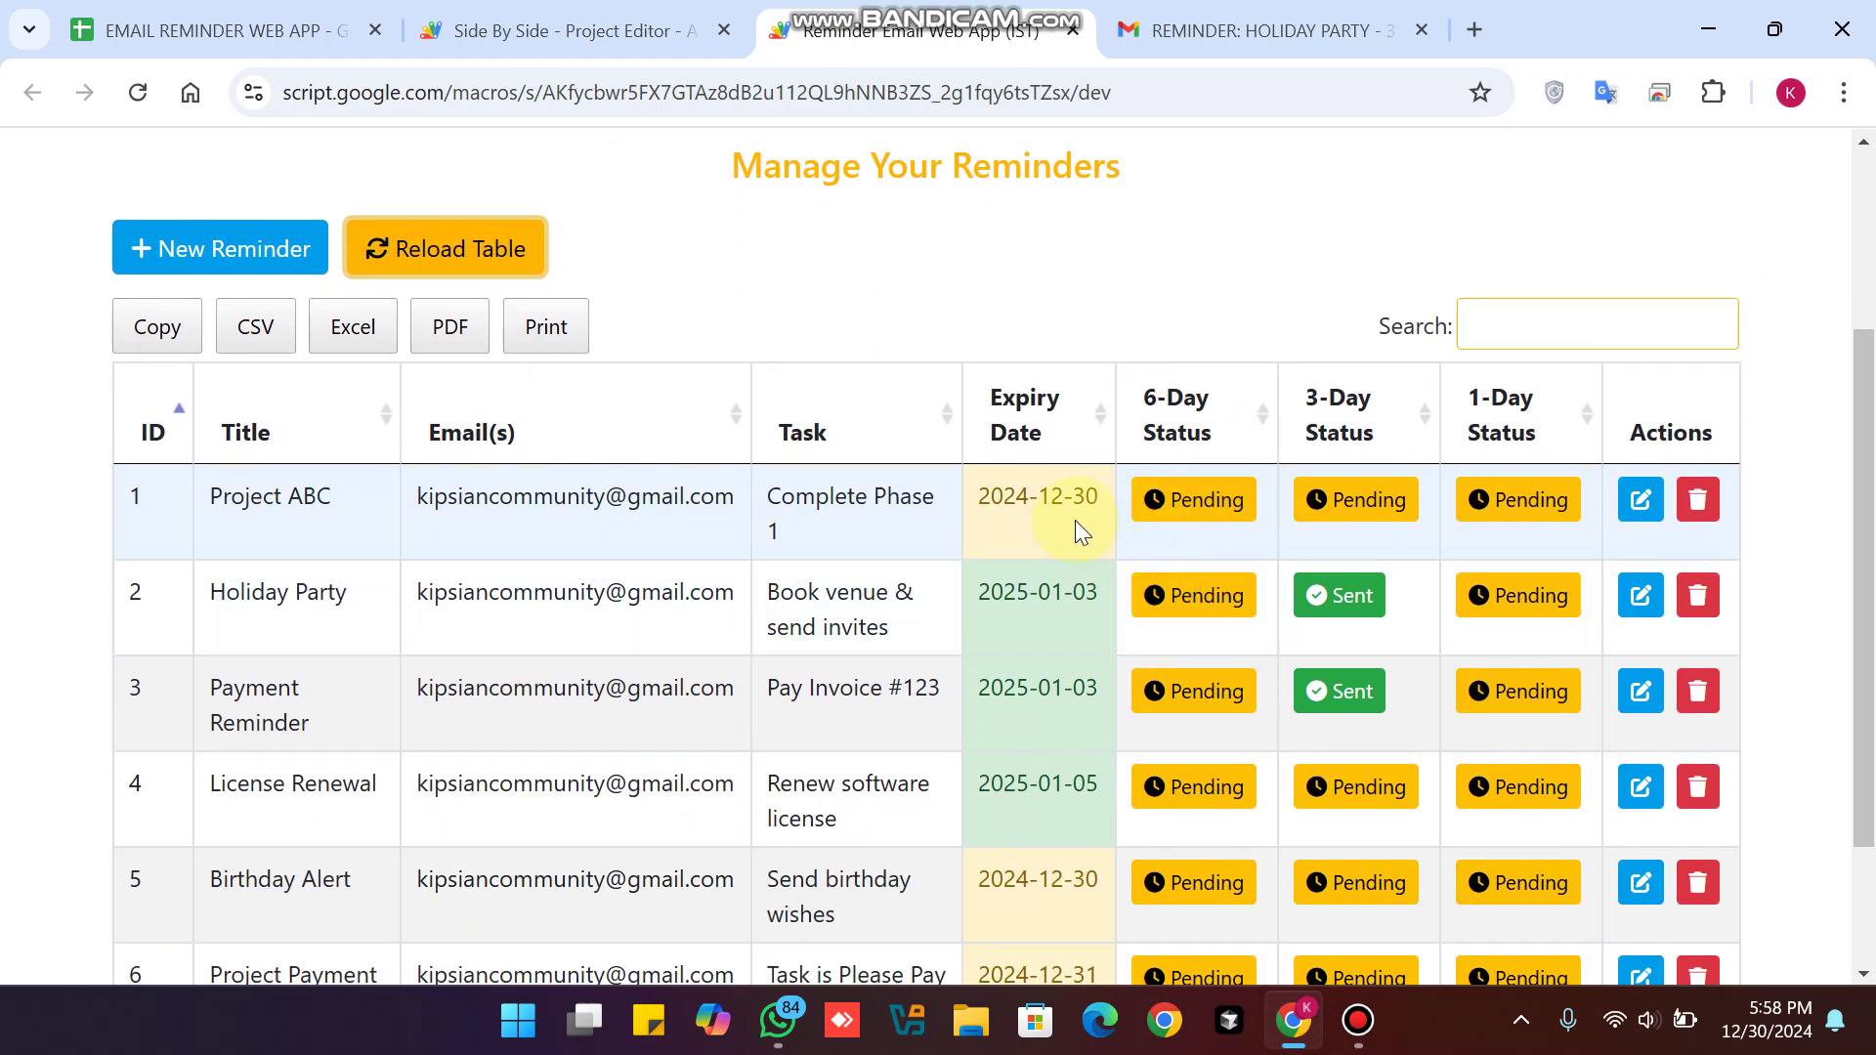
pyautogui.click(1641, 499)
pyautogui.click(870, 614)
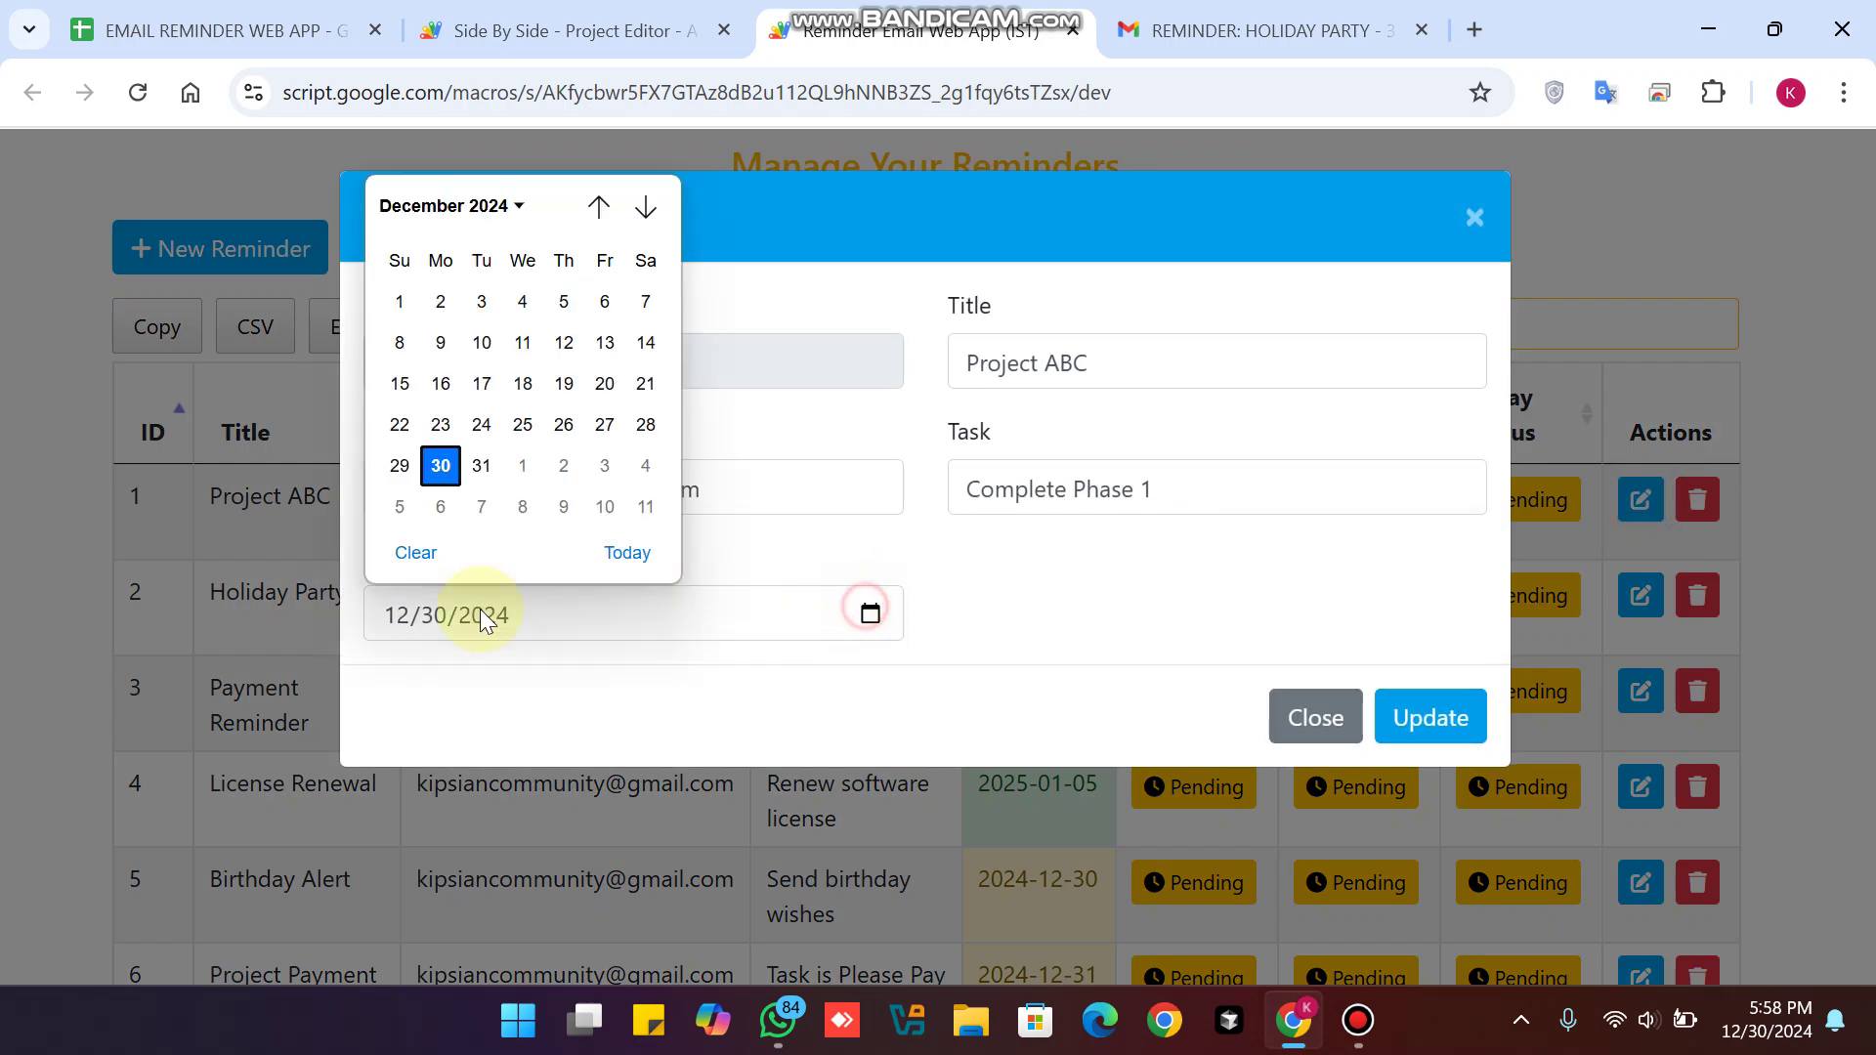
pyautogui.click(482, 465)
pyautogui.click(1427, 738)
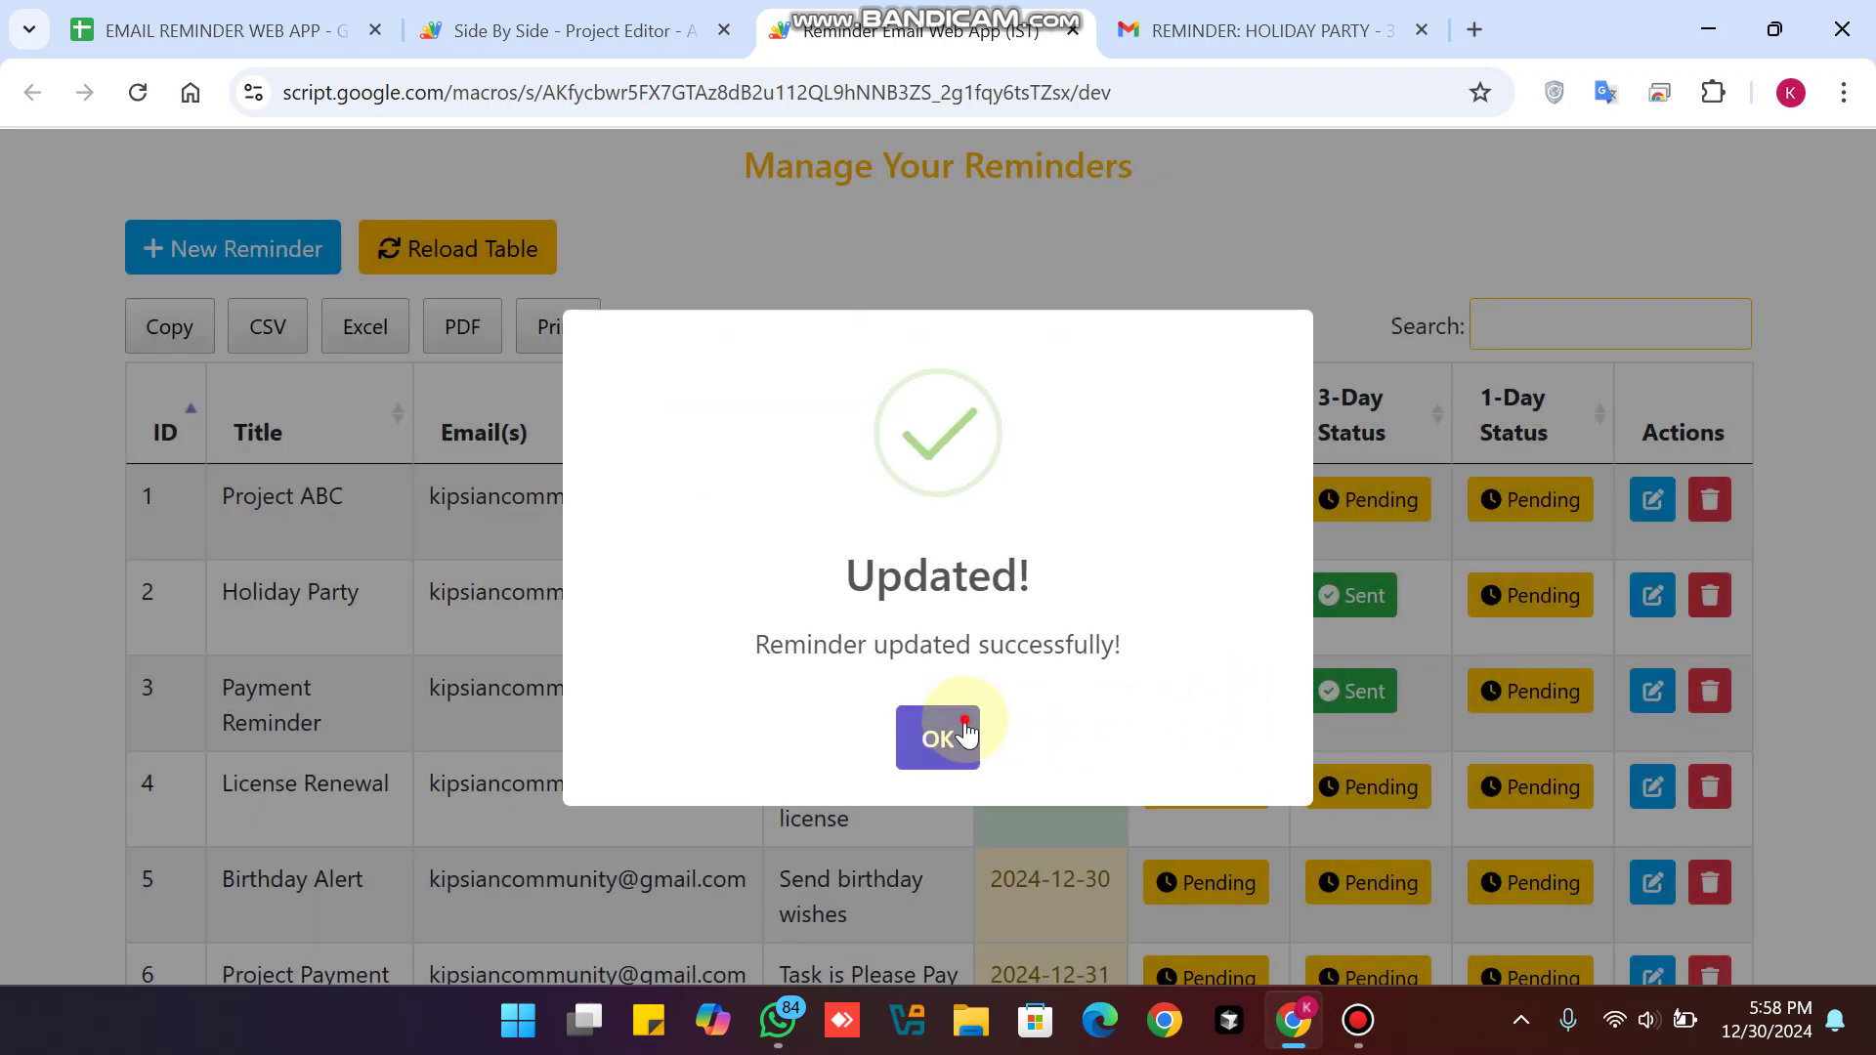
pyautogui.click(931, 738)
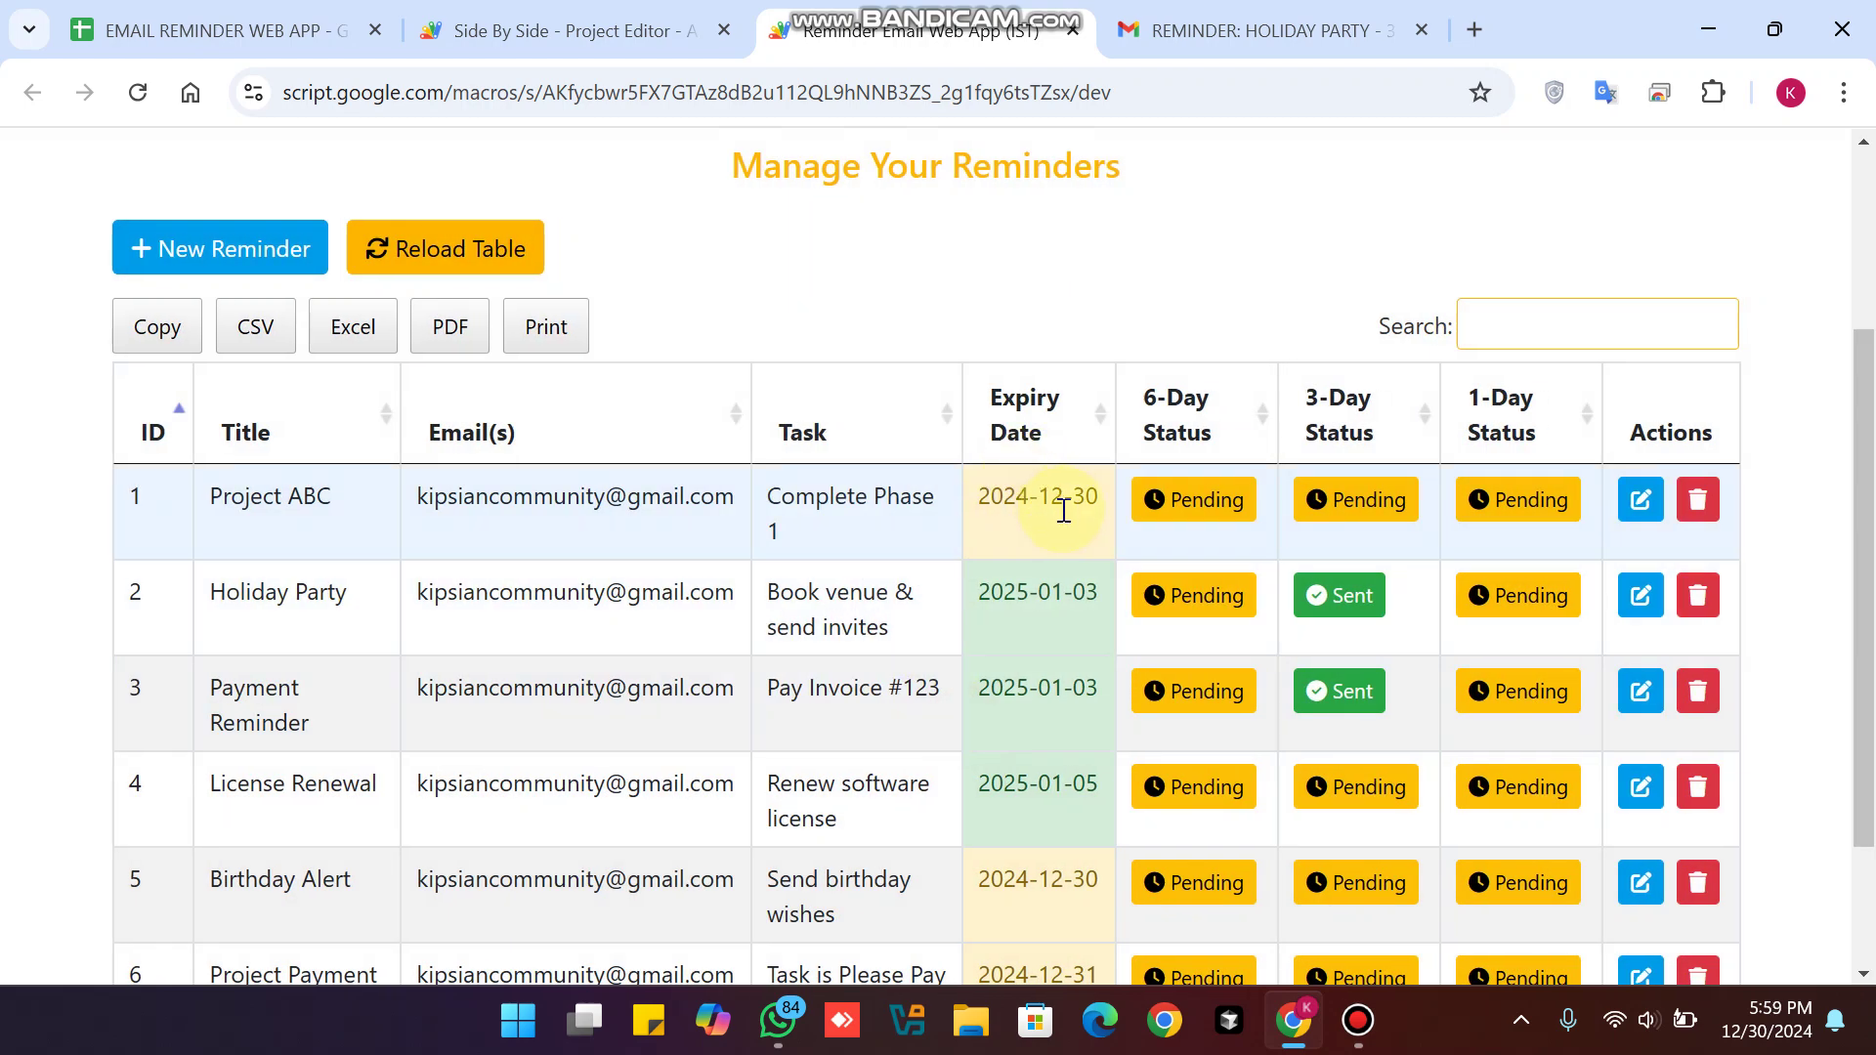
pyautogui.moveTo(1090, 506); pyautogui.dragTo(976, 472)
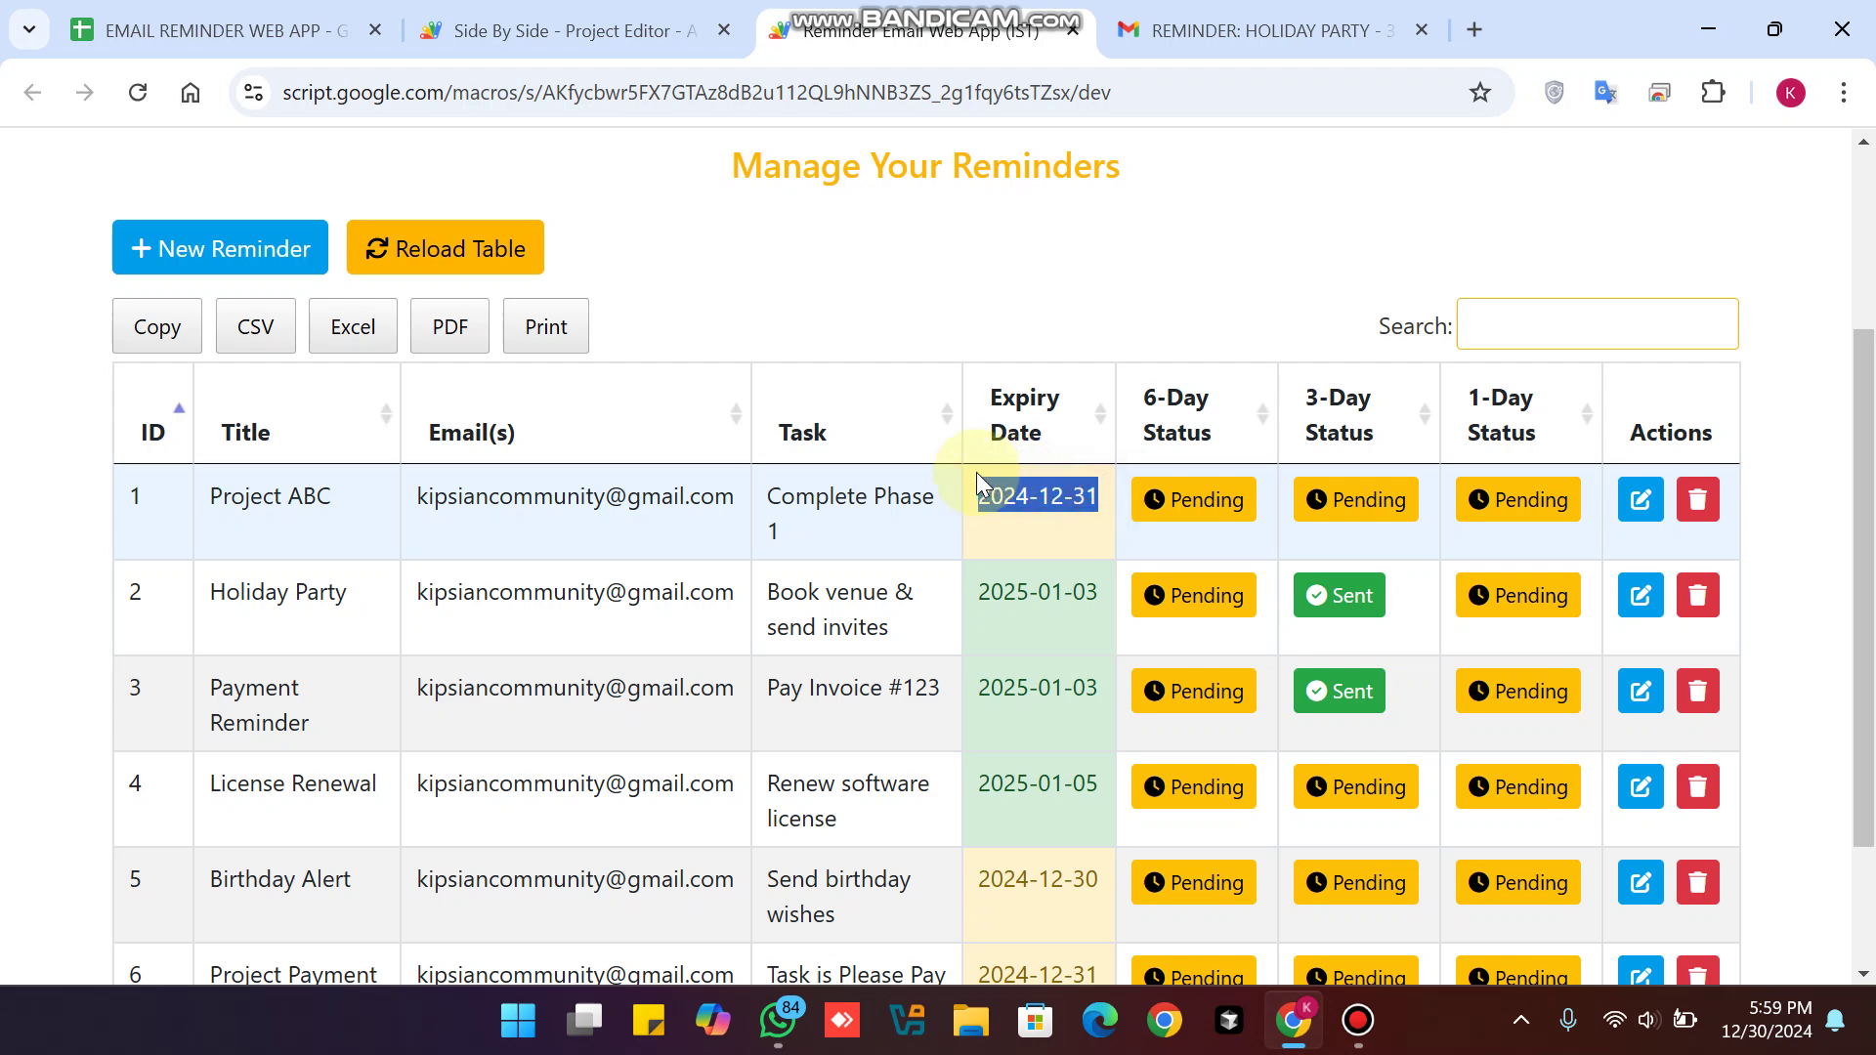
pyautogui.scroll(2, 599, 311)
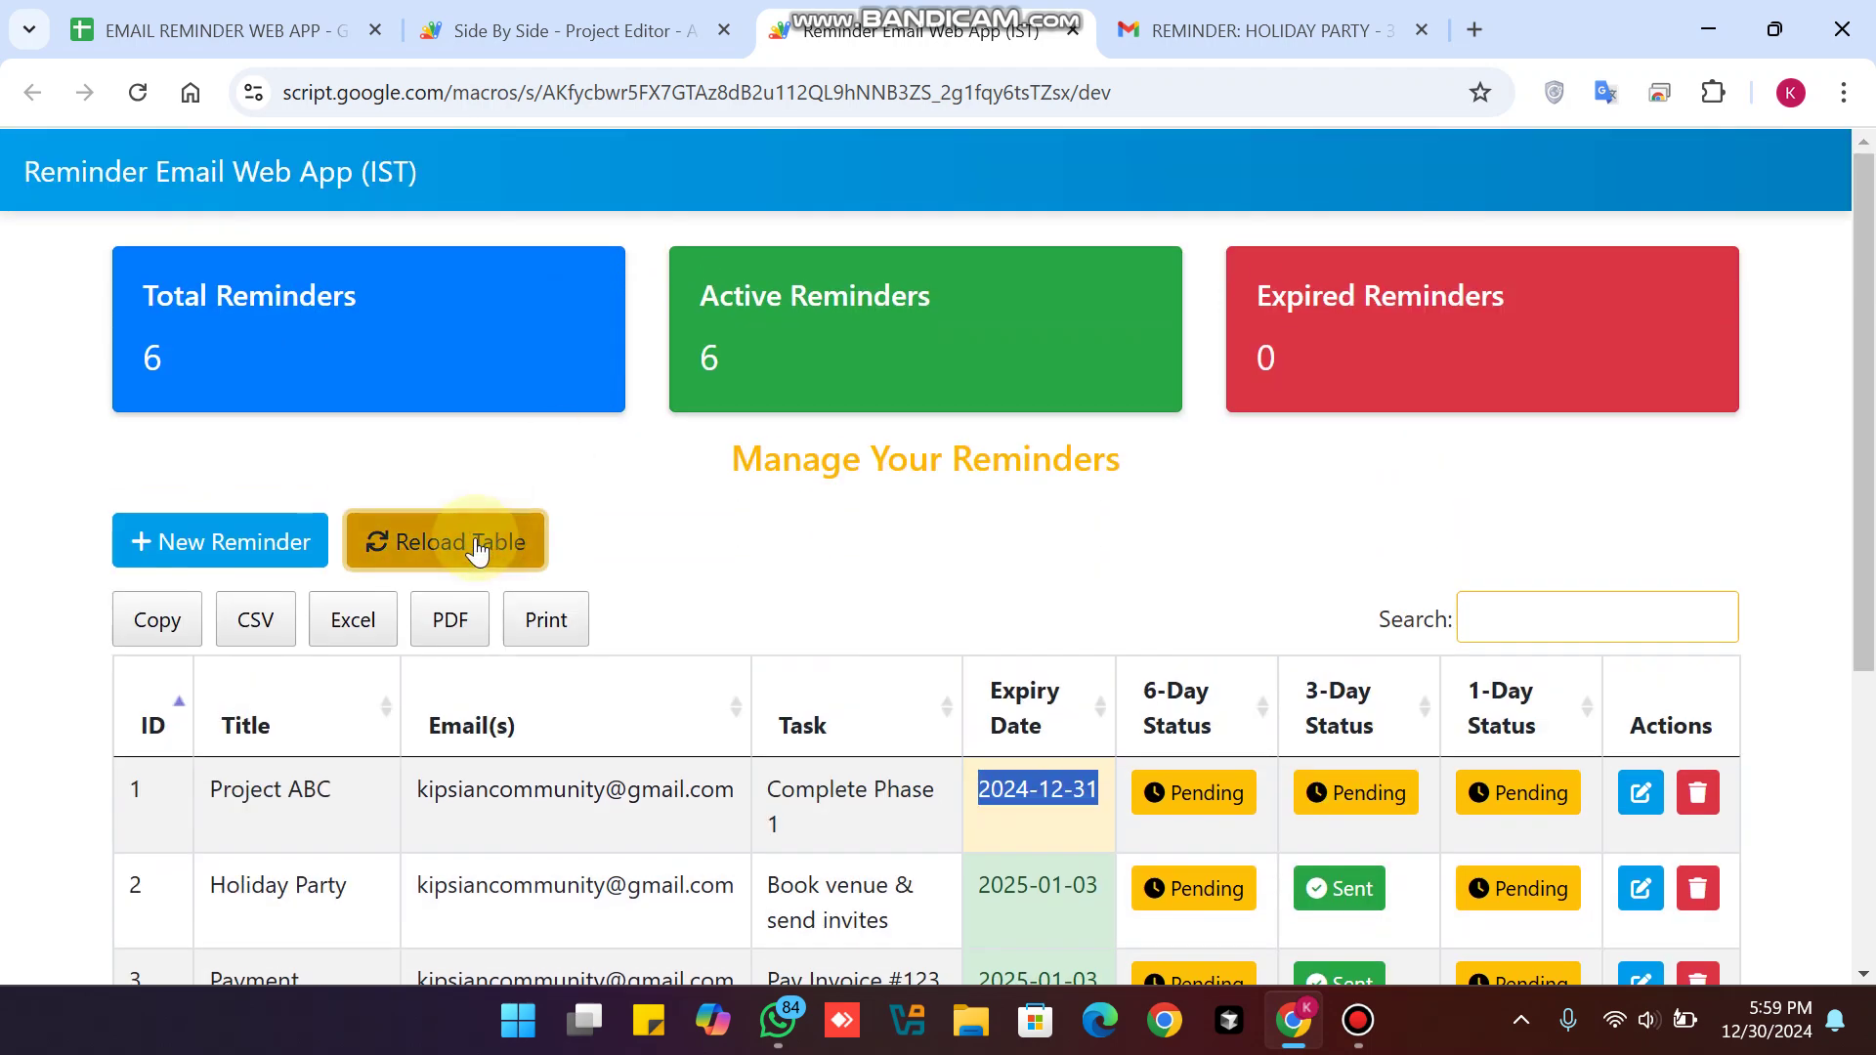
pyautogui.click(276, 14)
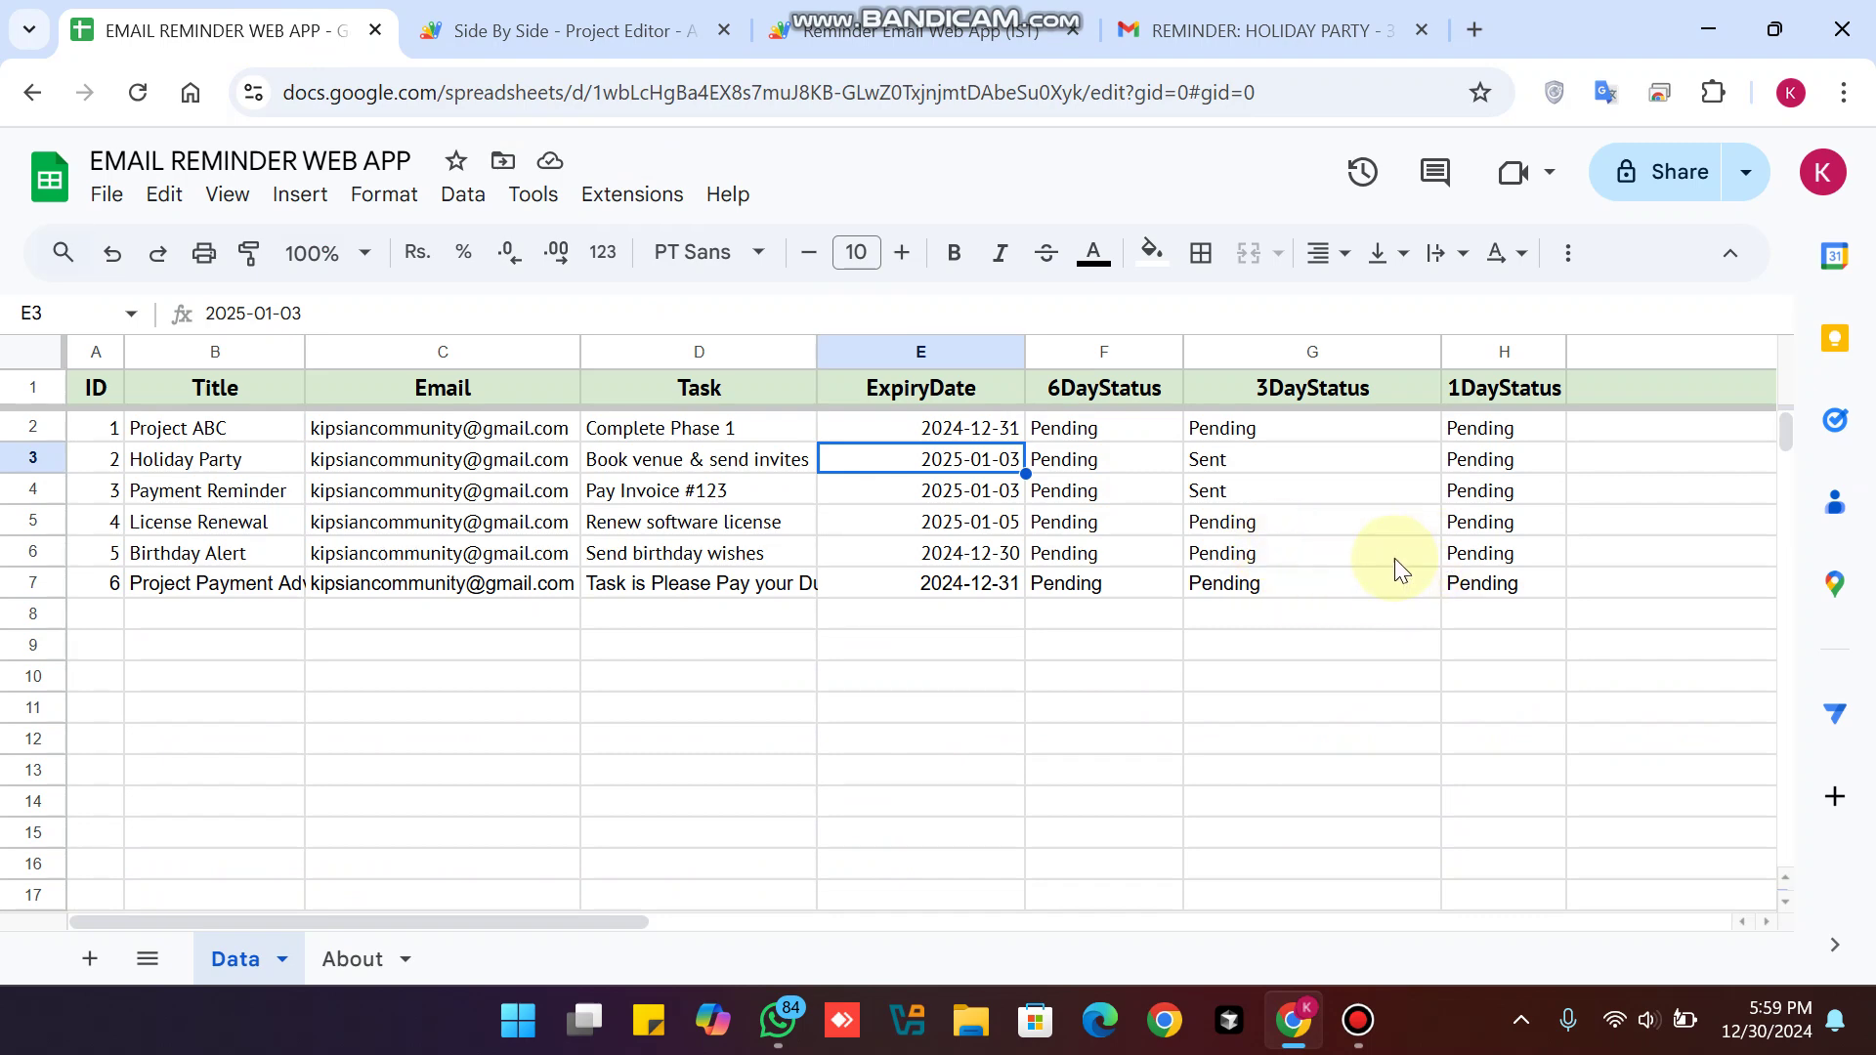
# Check the sheet against the web app, then go back to the Gmail inbox of reminder emails.
pyautogui.click(918, 30)
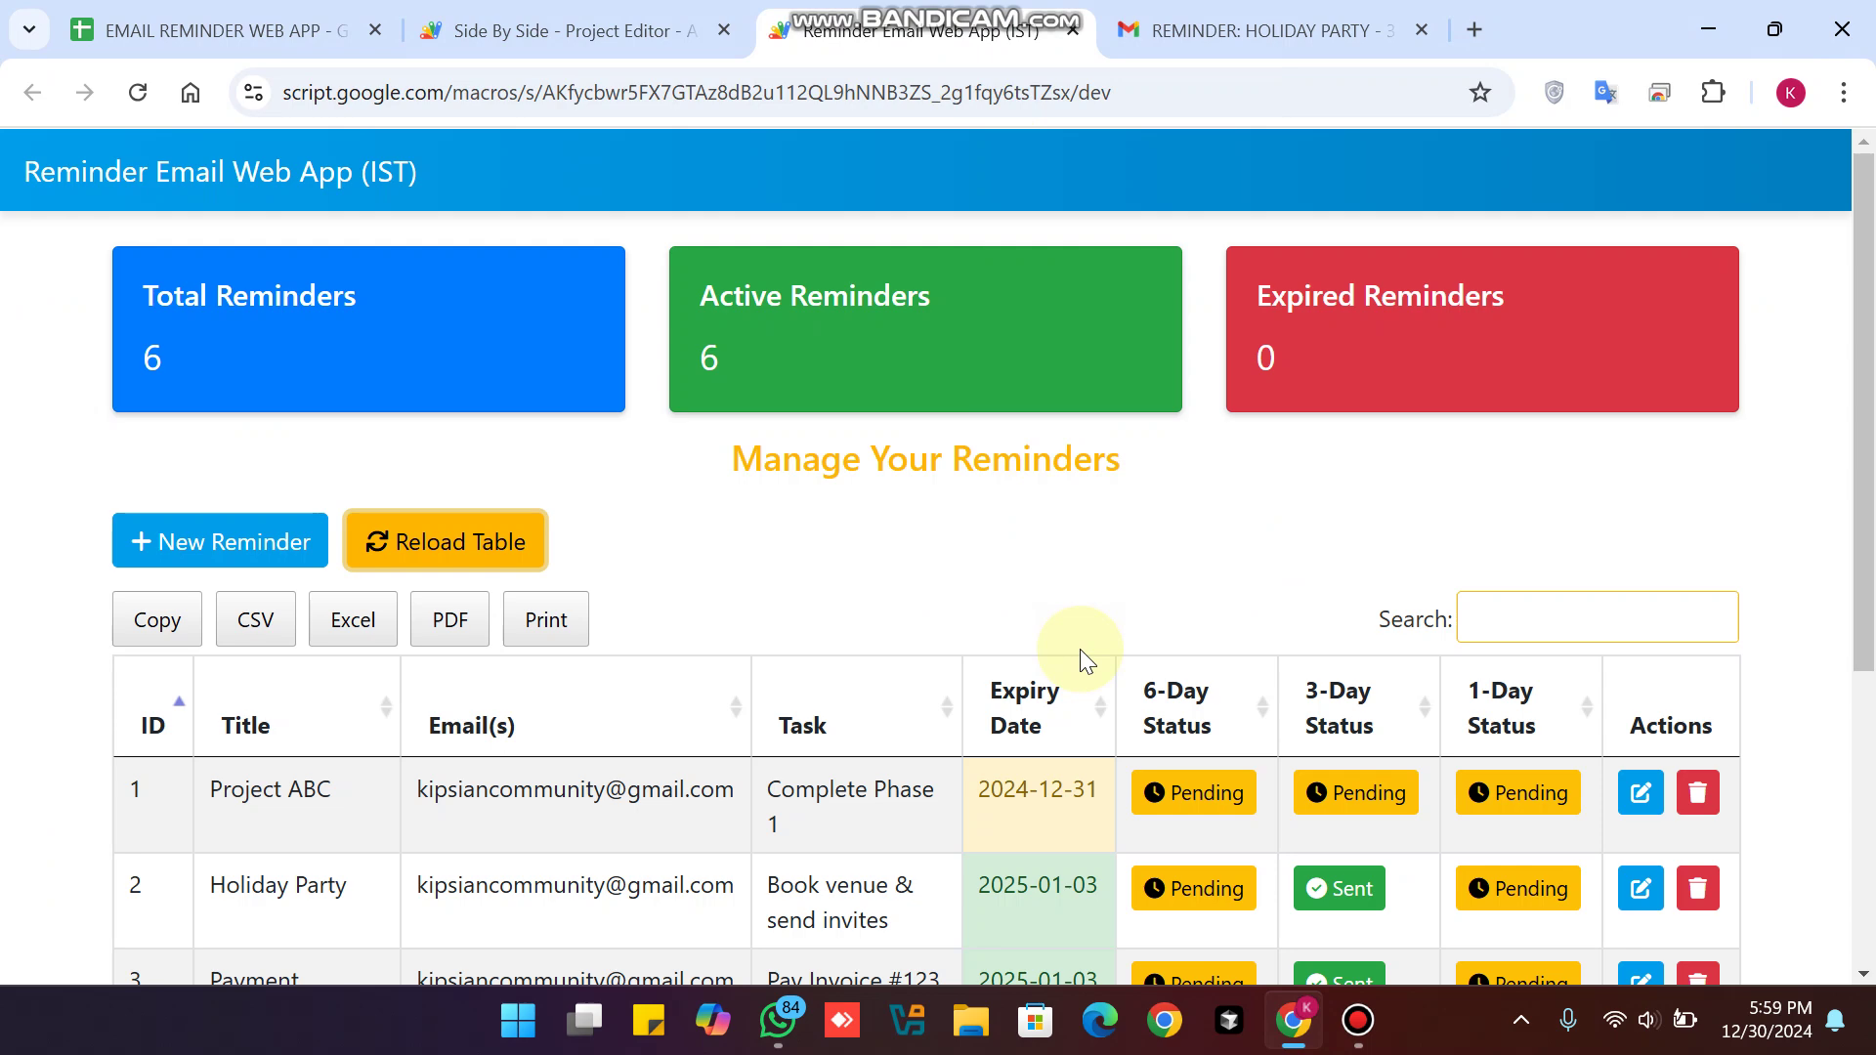
pyautogui.click(1260, 30)
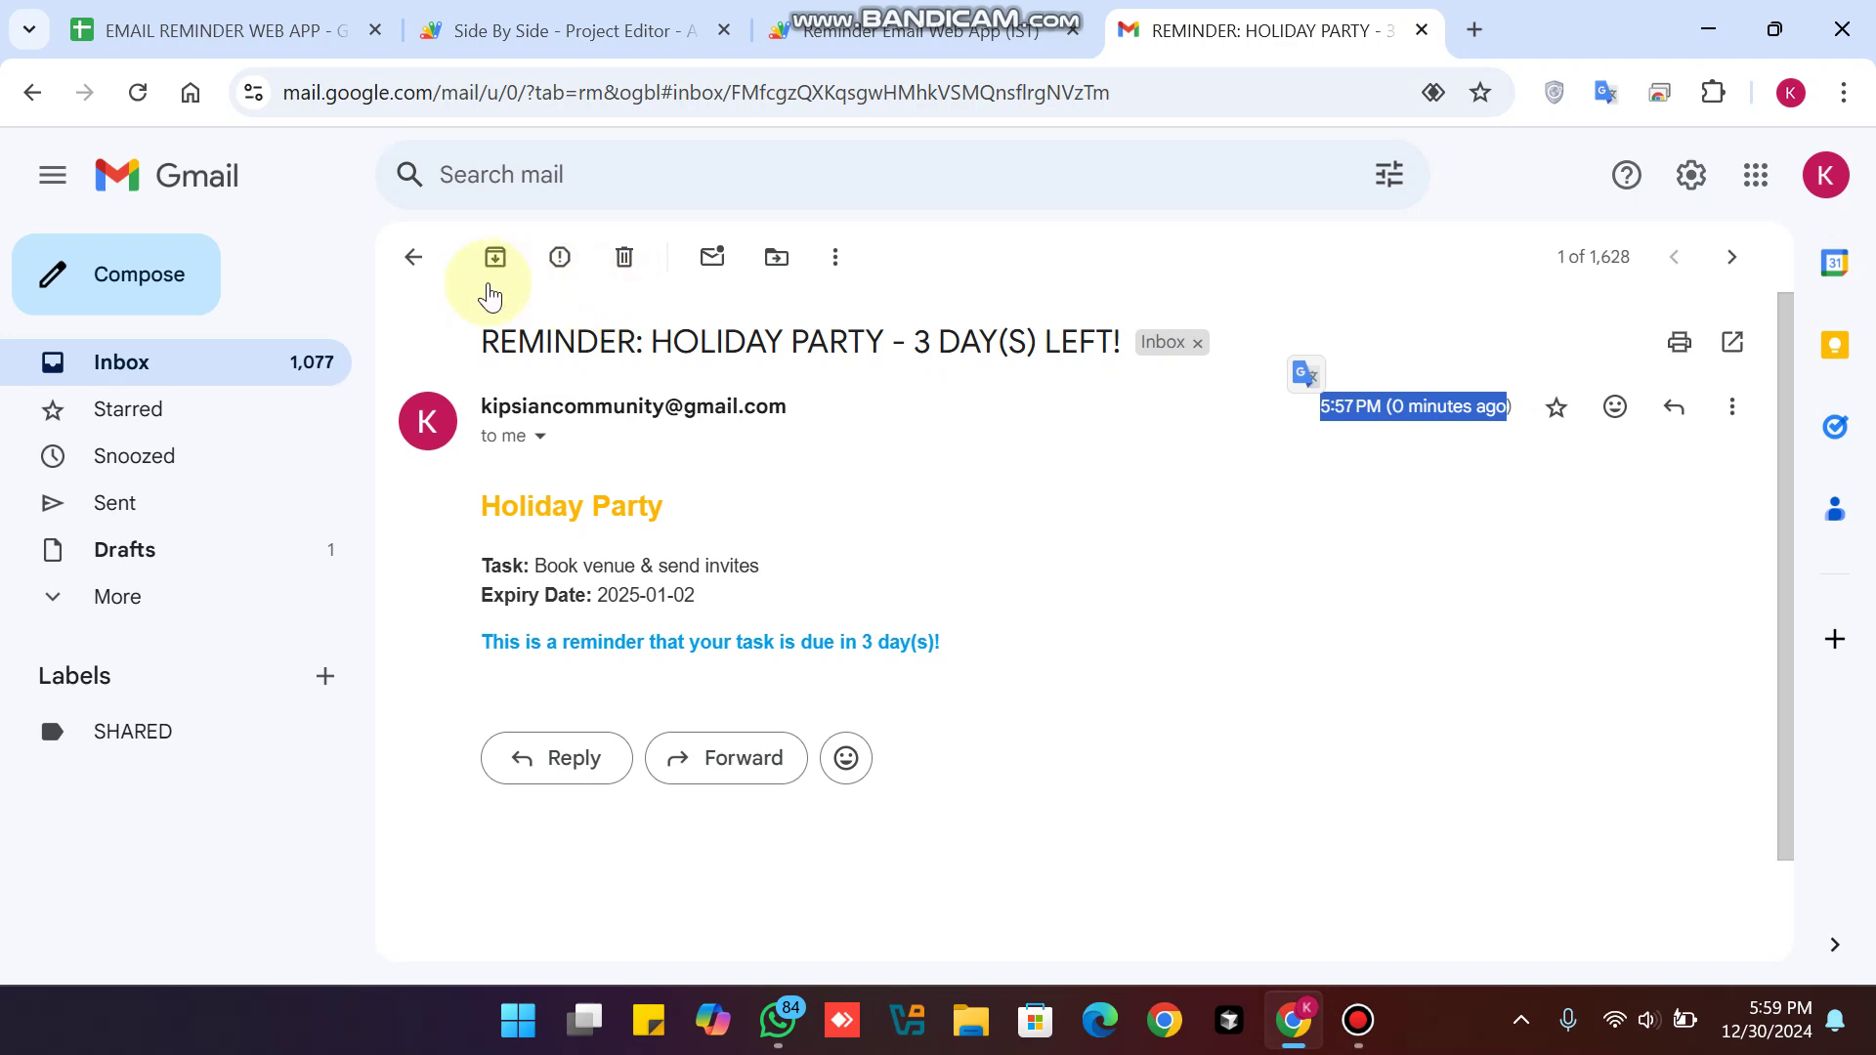
pyautogui.click(413, 258)
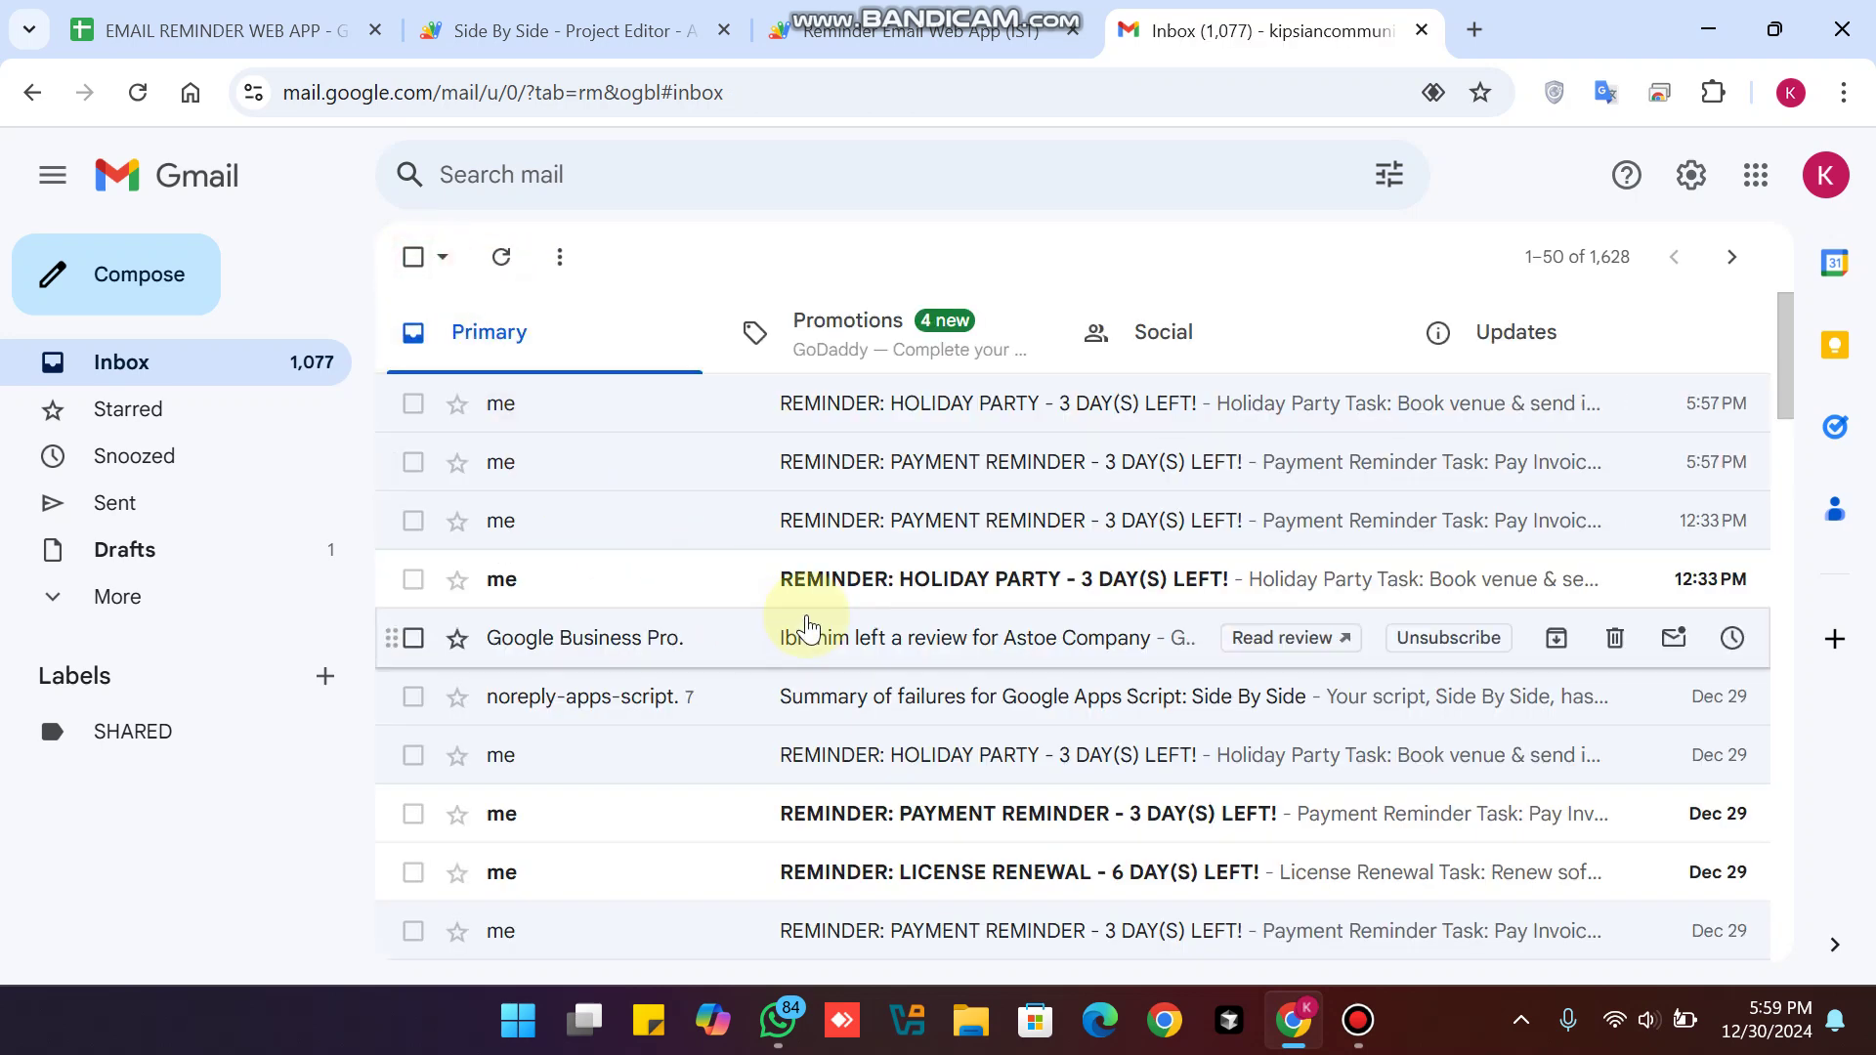